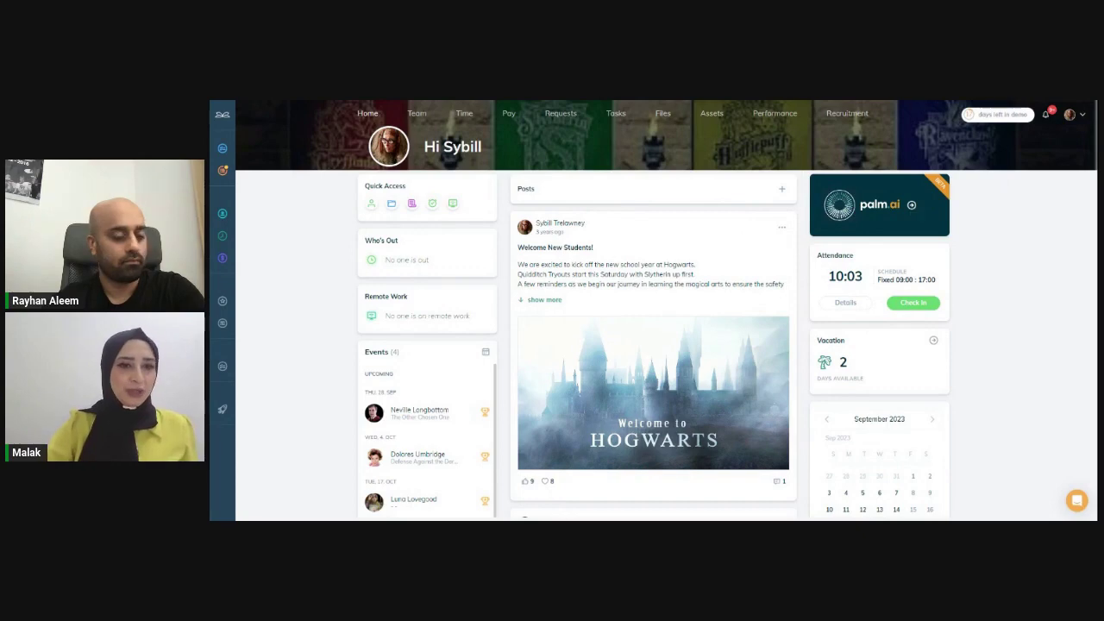
- View the palm.ai HR assistant and close it
click(911, 207)
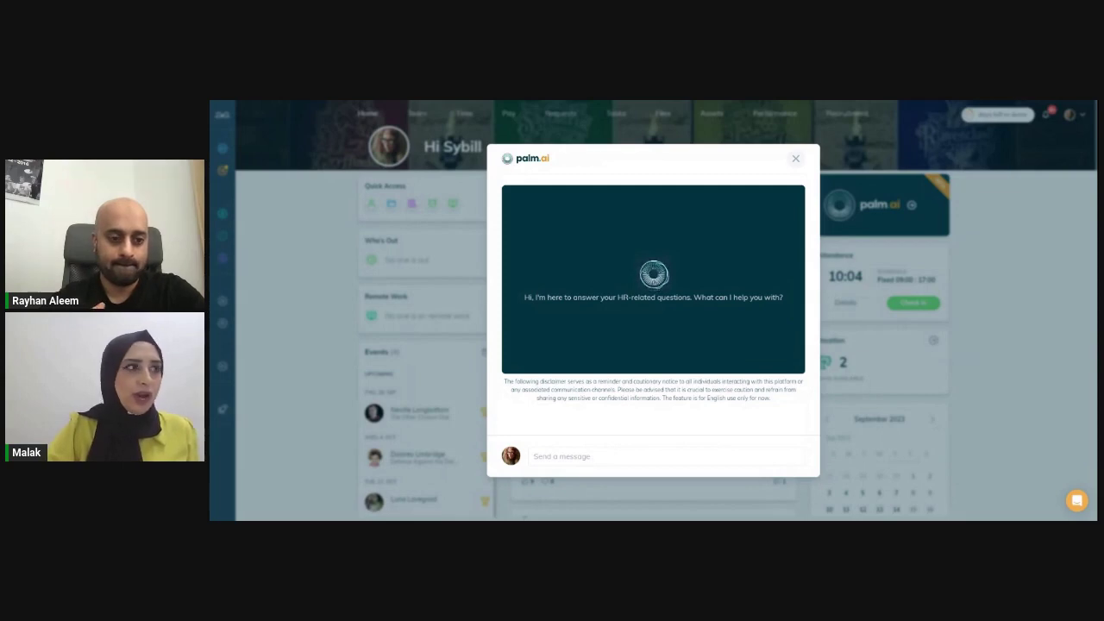
click(794, 160)
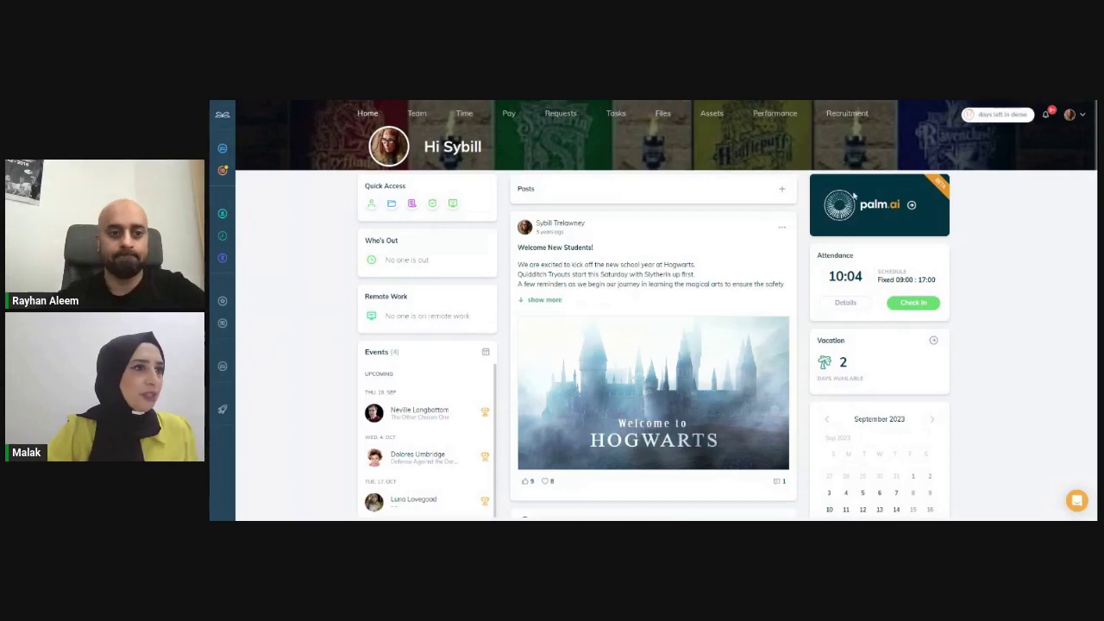
- Display the End of Service pay settings for the United Arab Emirates
click(1084, 119)
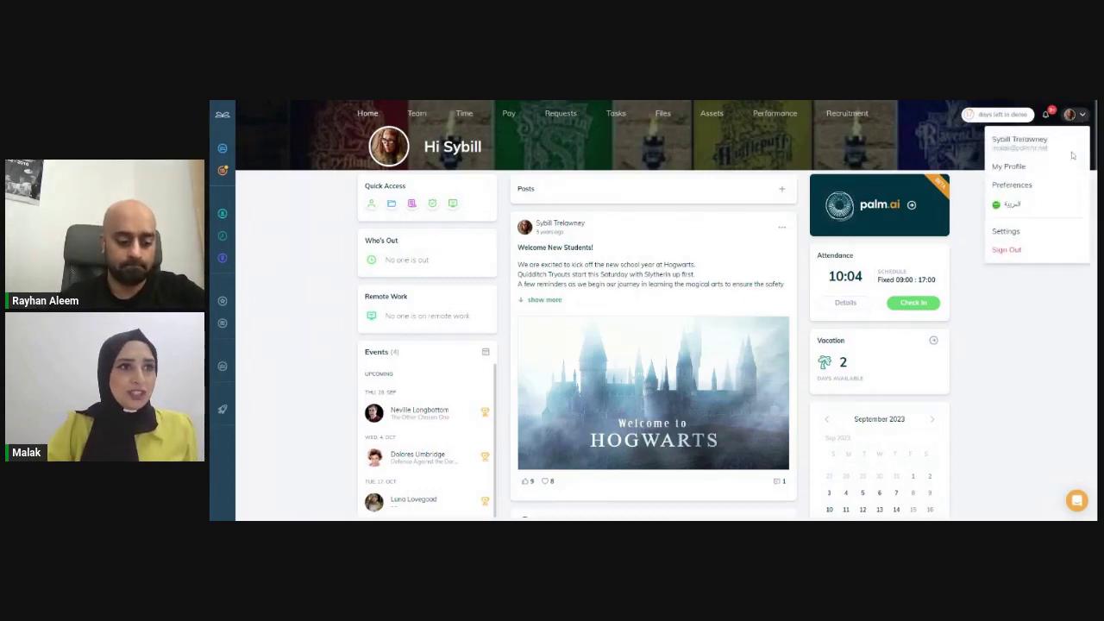
click(1032, 238)
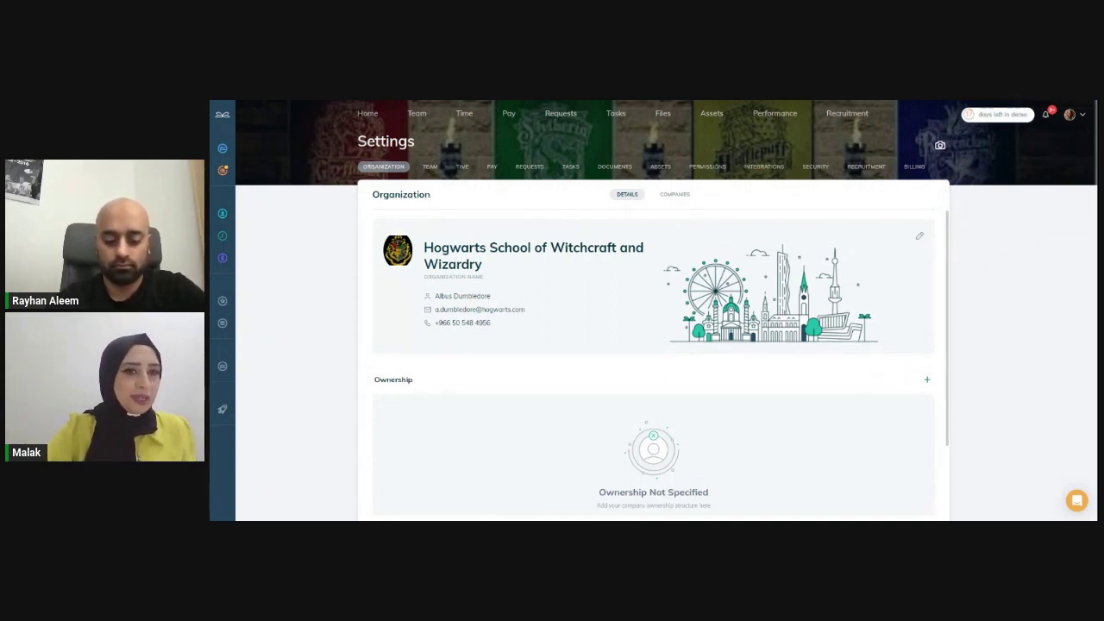
click(491, 166)
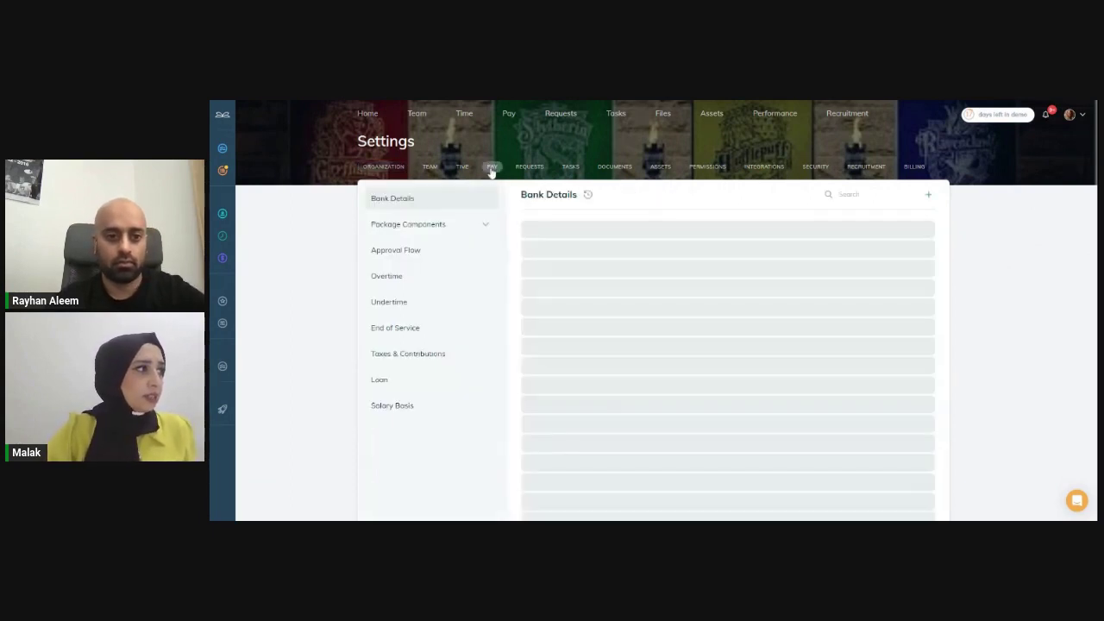
click(407, 330)
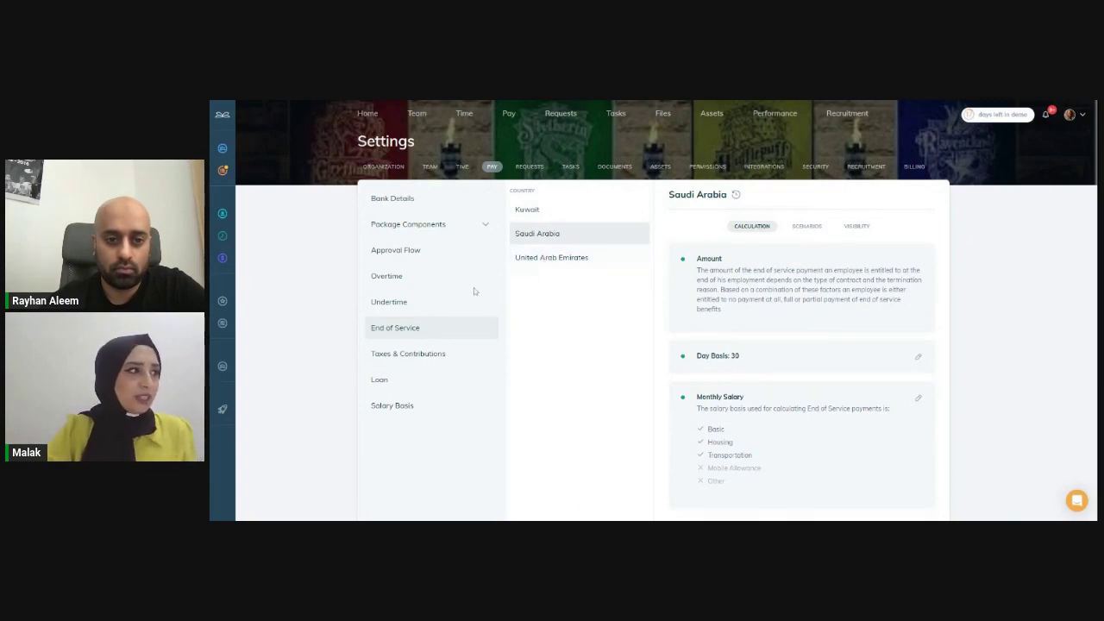
click(555, 263)
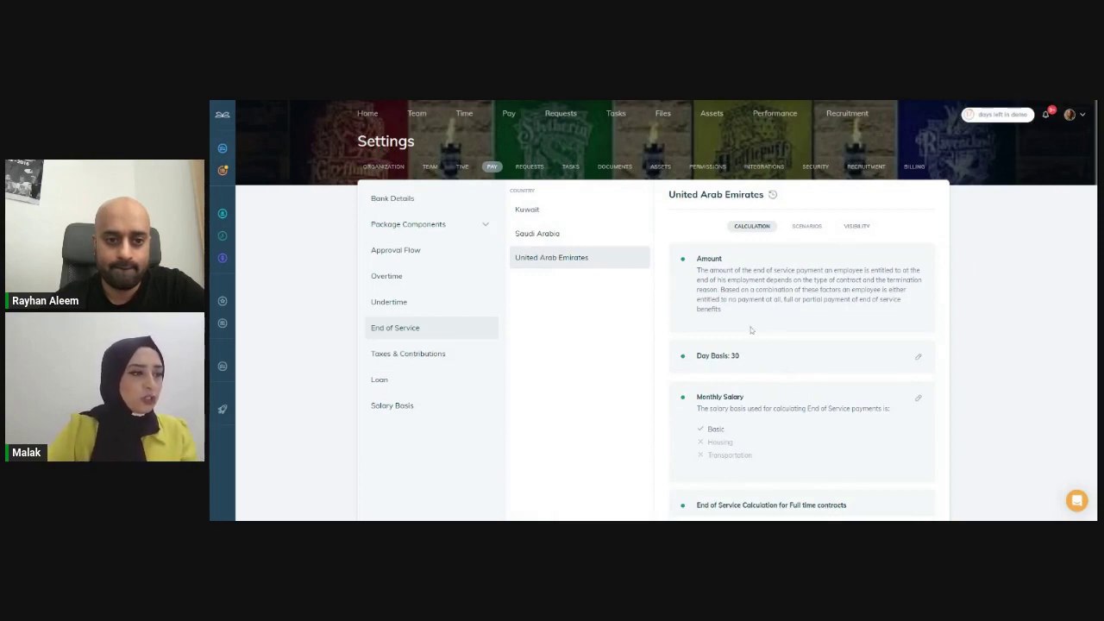
- Examine the United Arab Emirates End of Service calculation, including its salary basis options and full-time contract termination and resignation rules
scroll(750, 329, down, 2)
scroll(750, 328, up, 2)
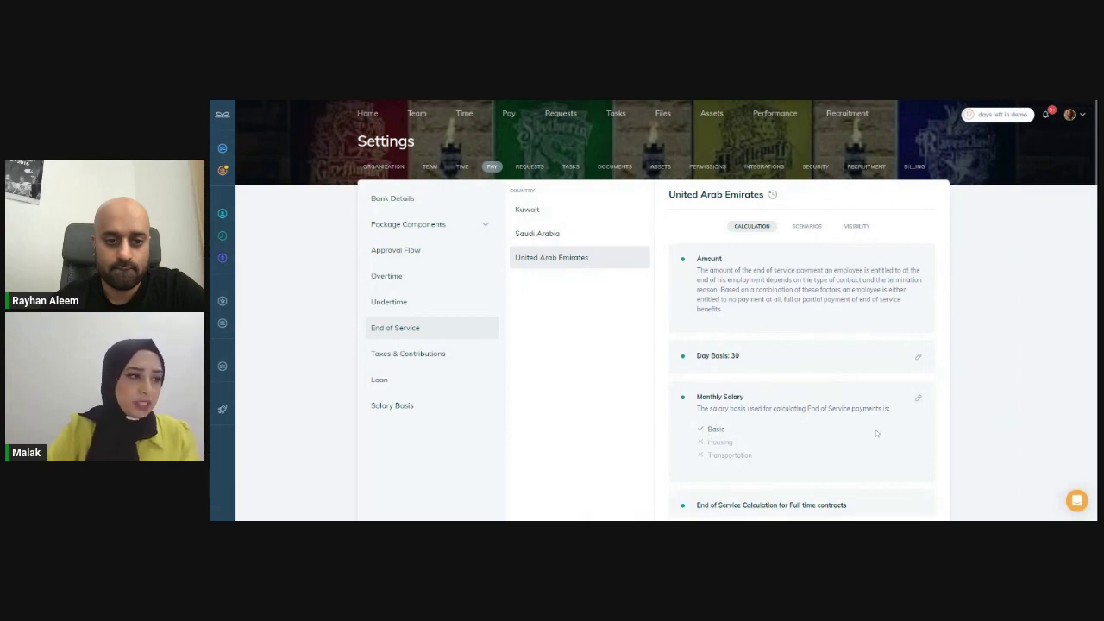
click(919, 400)
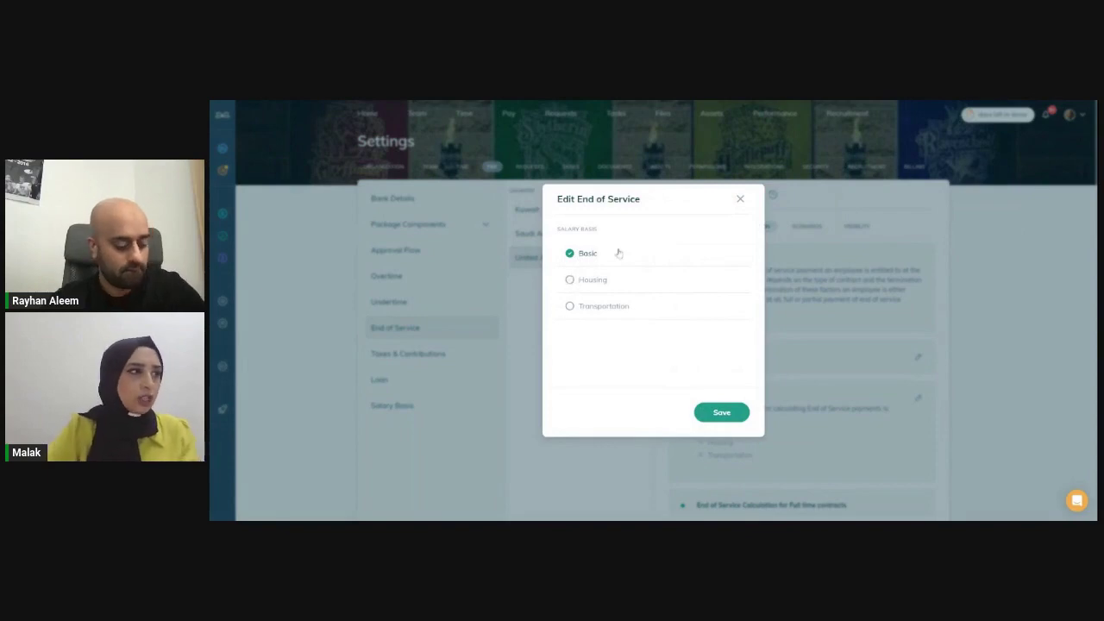
click(739, 201)
scroll(831, 361, down, 6)
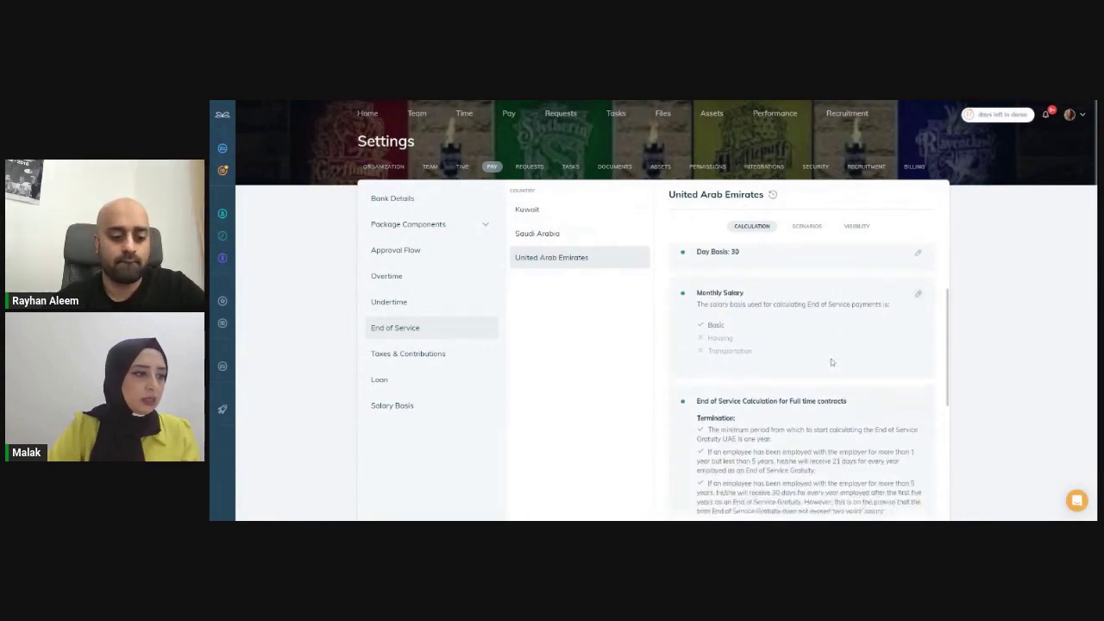
scroll(831, 361, up, 1)
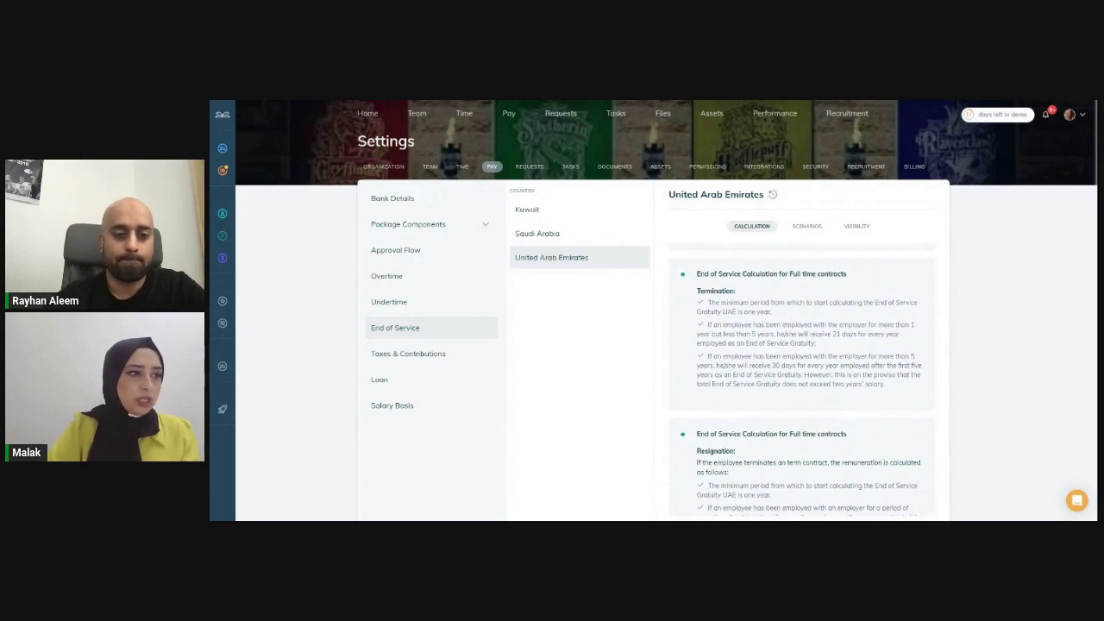
scroll(858, 373, down, 2)
scroll(859, 372, up, 2)
scroll(859, 372, up, 3)
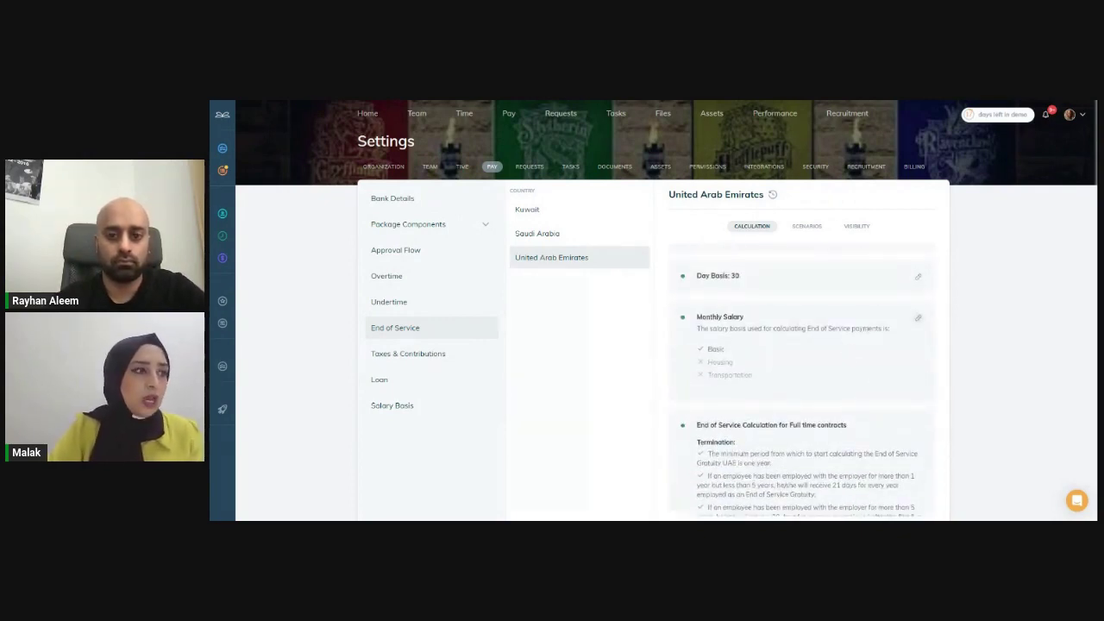
- Check the United Arab Emirates termination scenarios and turn off EOS Accrual Visibility for employees
click(803, 226)
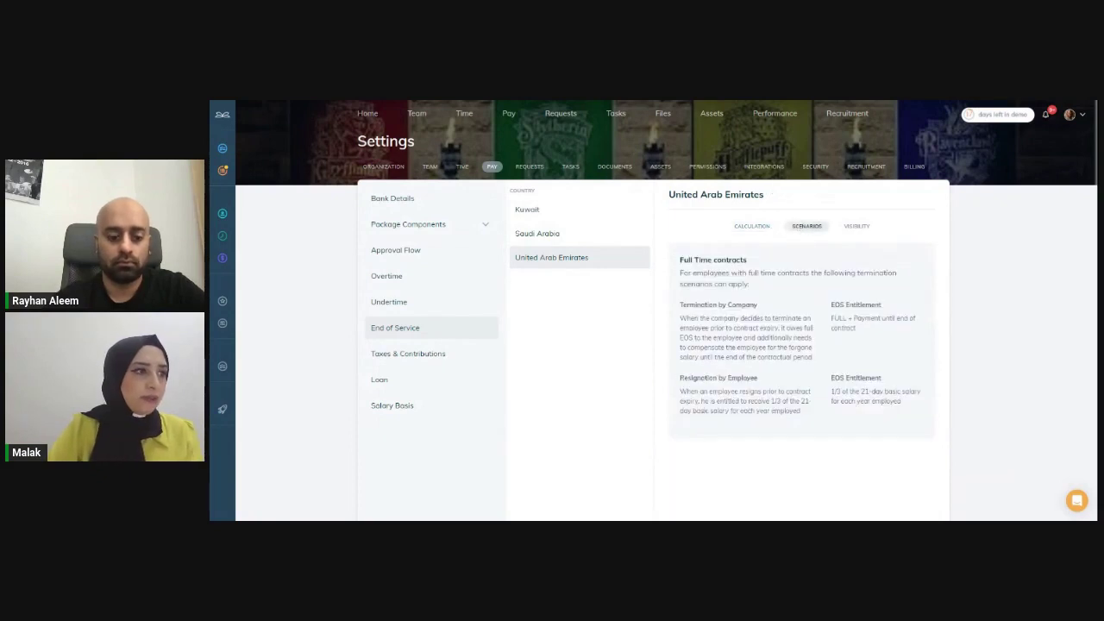
click(857, 226)
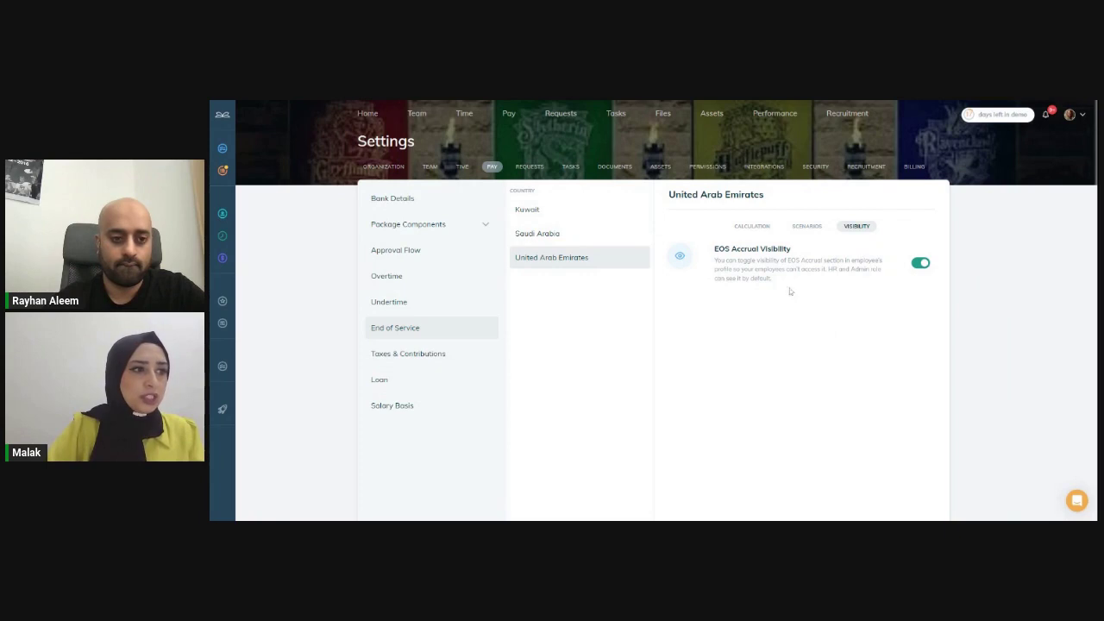
click(917, 264)
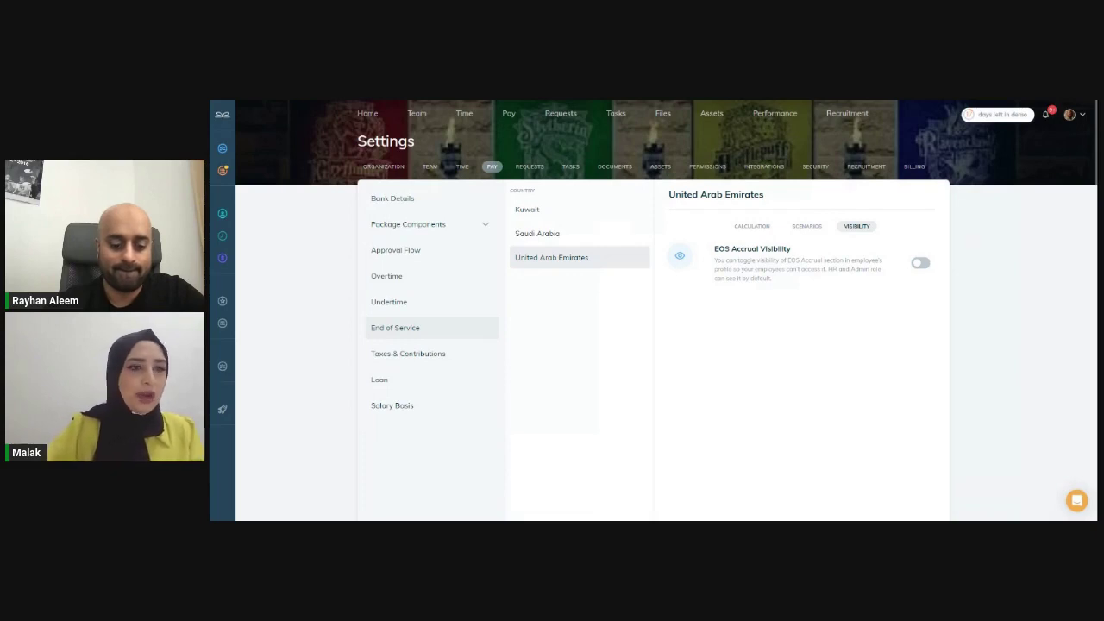
- Show the financial accruals in the profile of the Defense Against the Dark Arts Professor
click(417, 115)
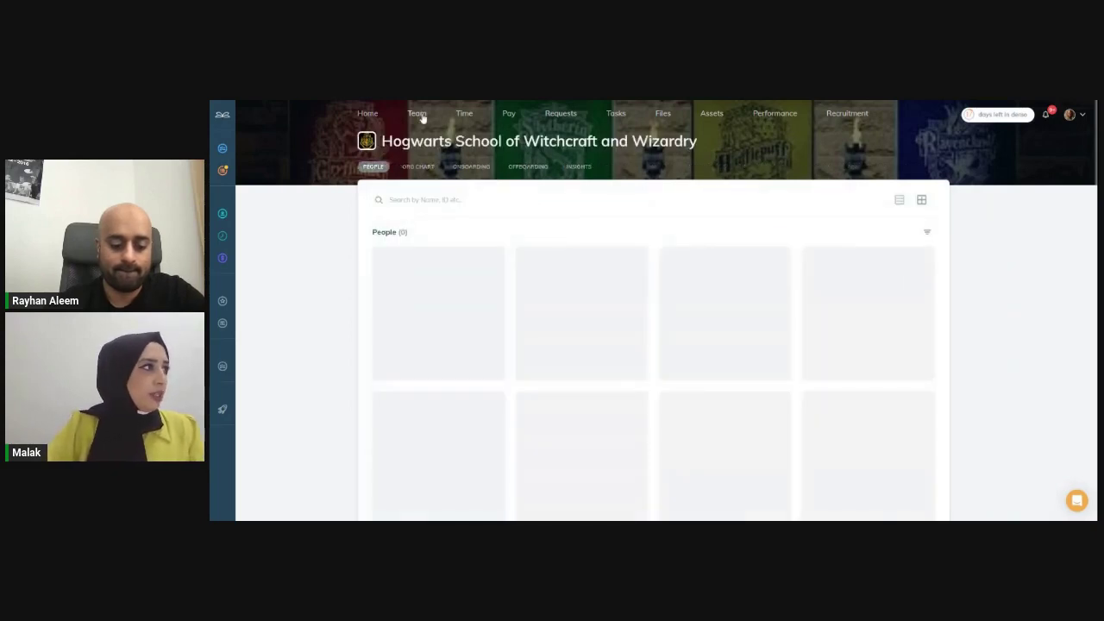
scroll(705, 372, down, 1)
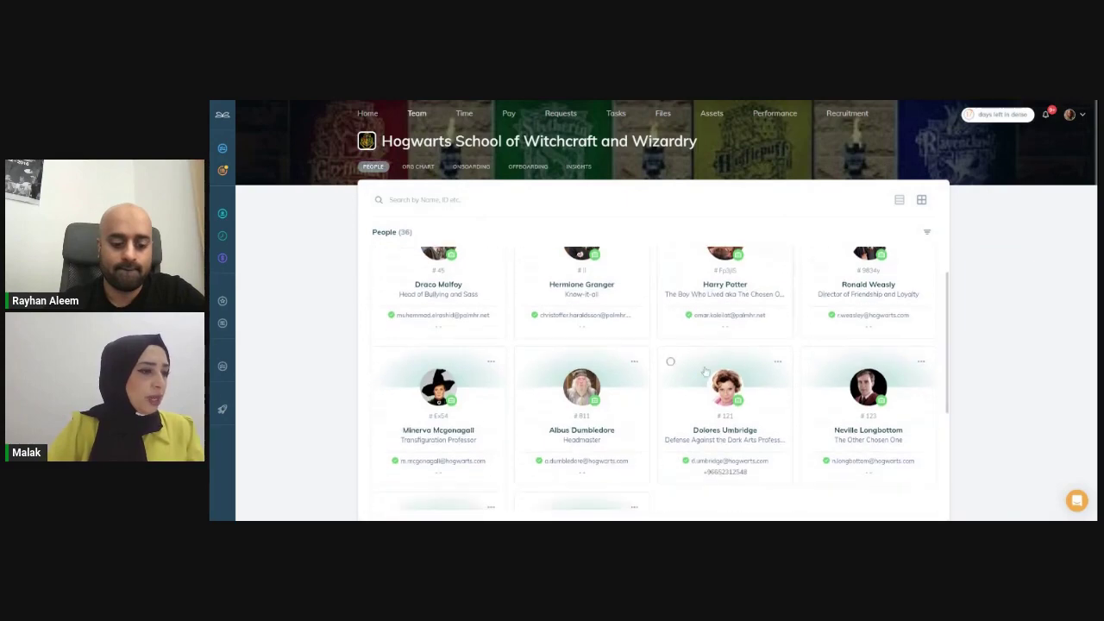
click(707, 418)
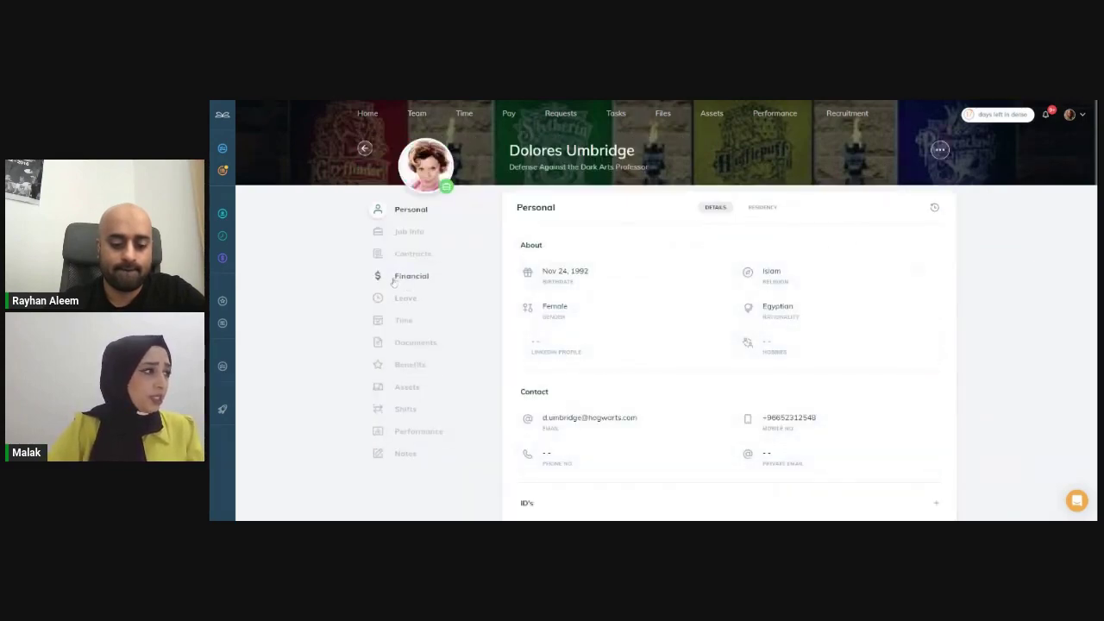
click(424, 286)
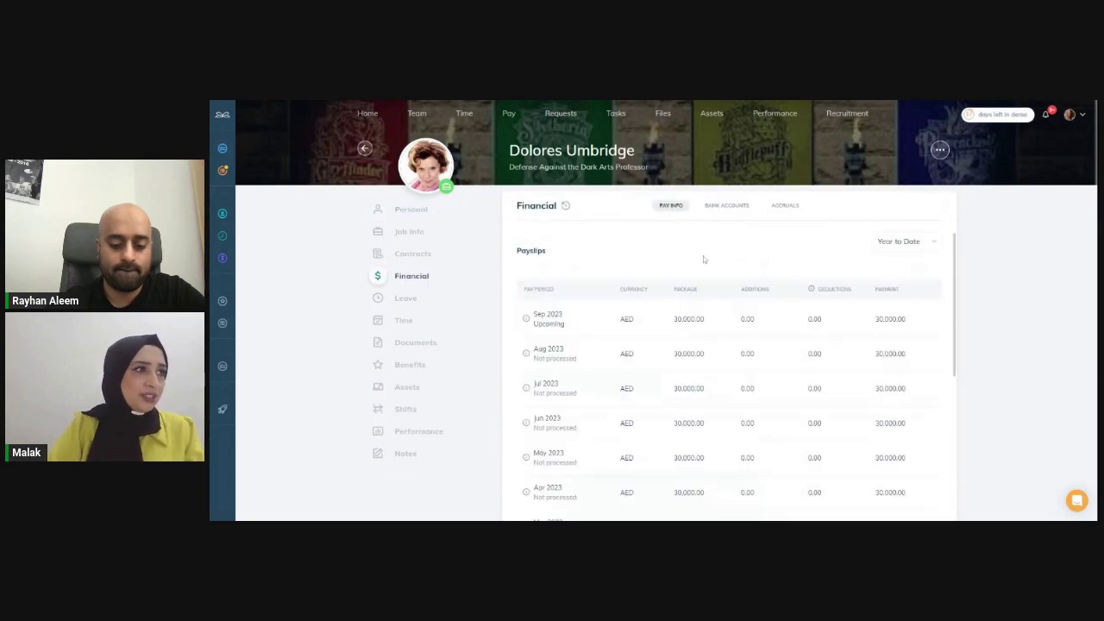
click(785, 207)
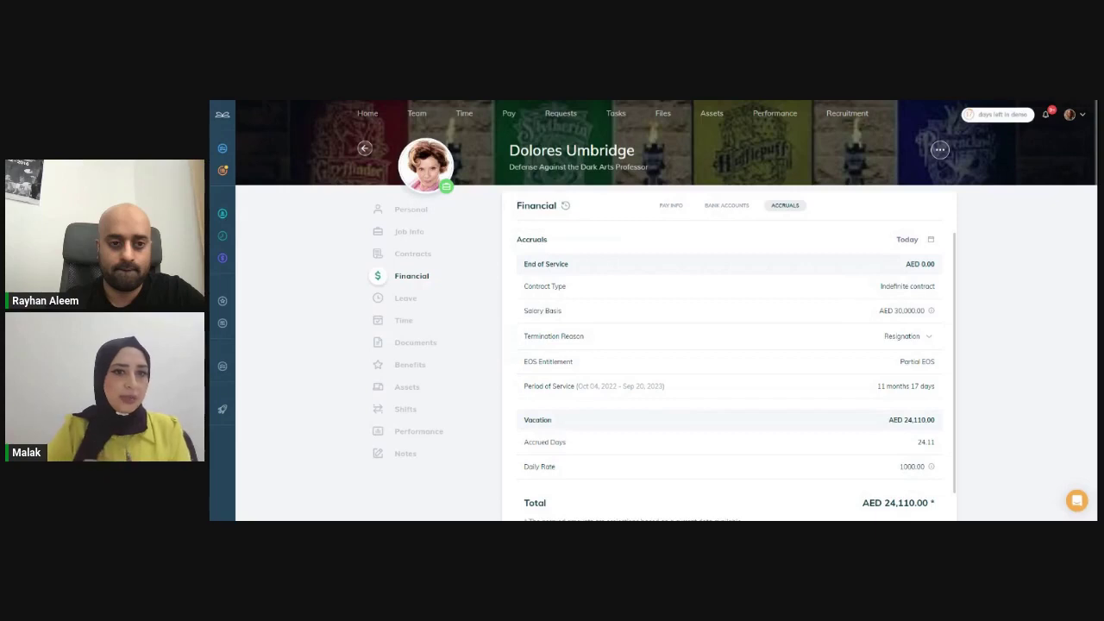
- Project the employee's accruals to Oct 31, 2023 and review the End of Service and vacation amounts
click(931, 240)
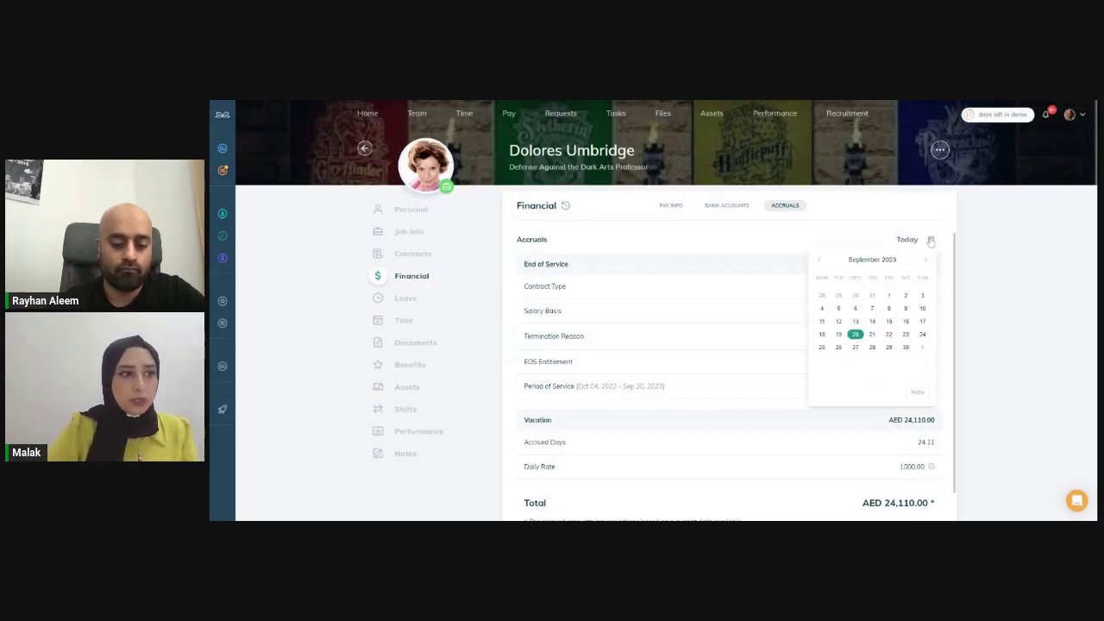
click(928, 260)
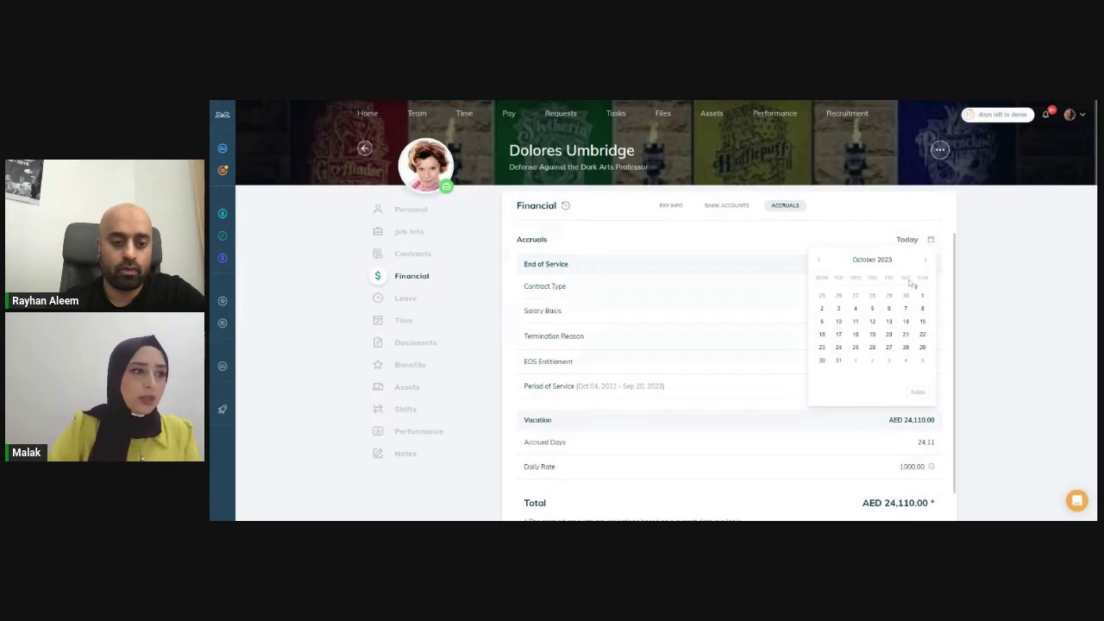
click(837, 361)
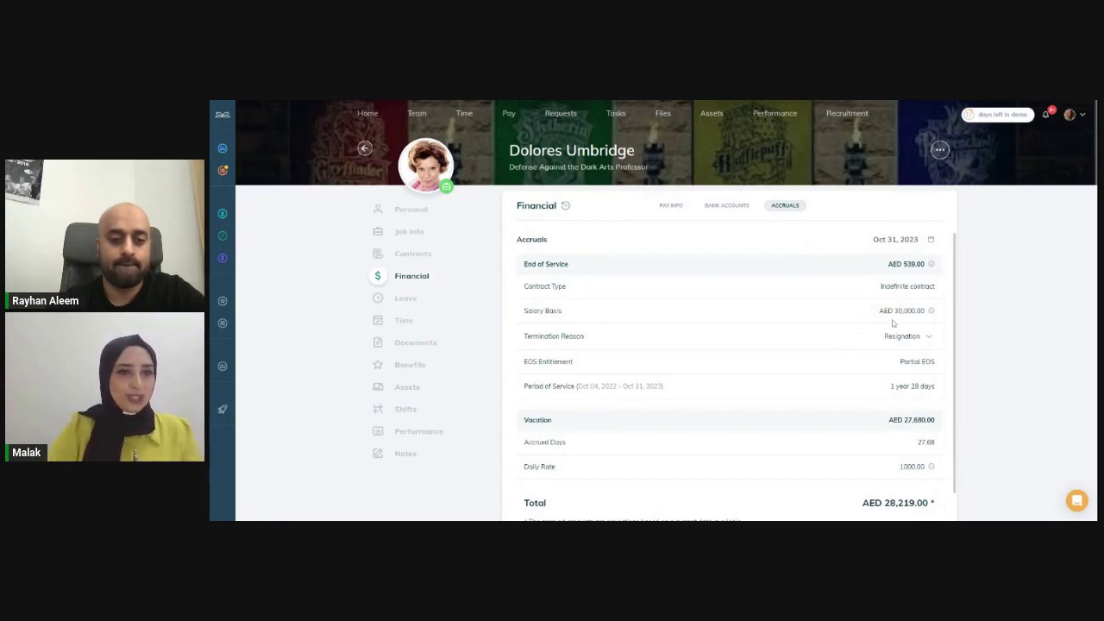
scroll(892, 322, down, 1)
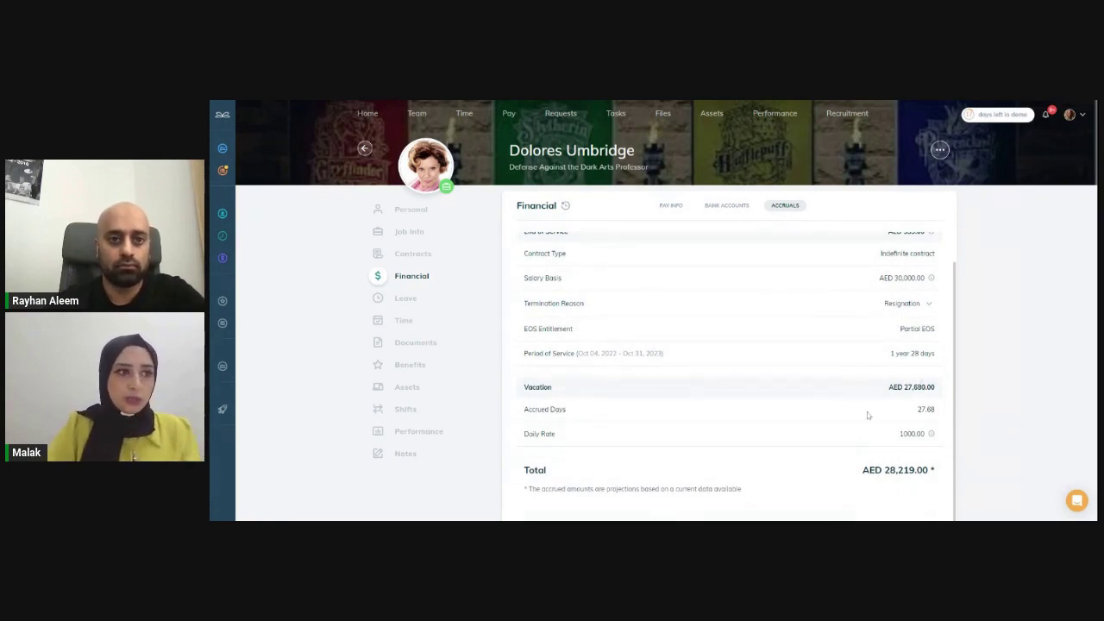
scroll(868, 415, up, 1)
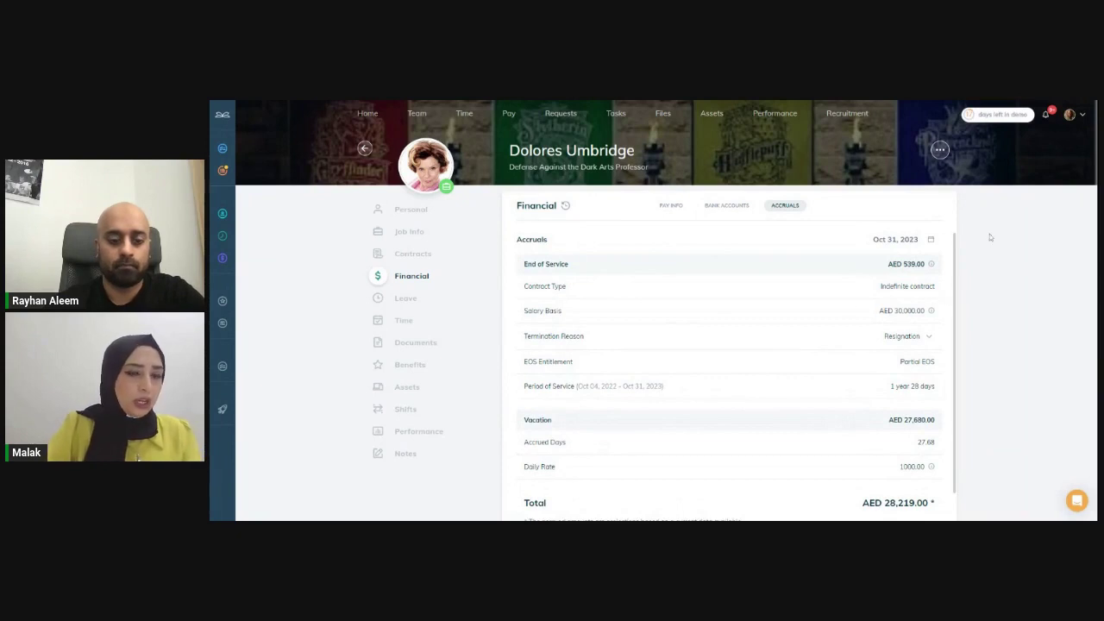
- Start offboarding the Defense Against the Dark Arts Professor from the team's people list
click(416, 114)
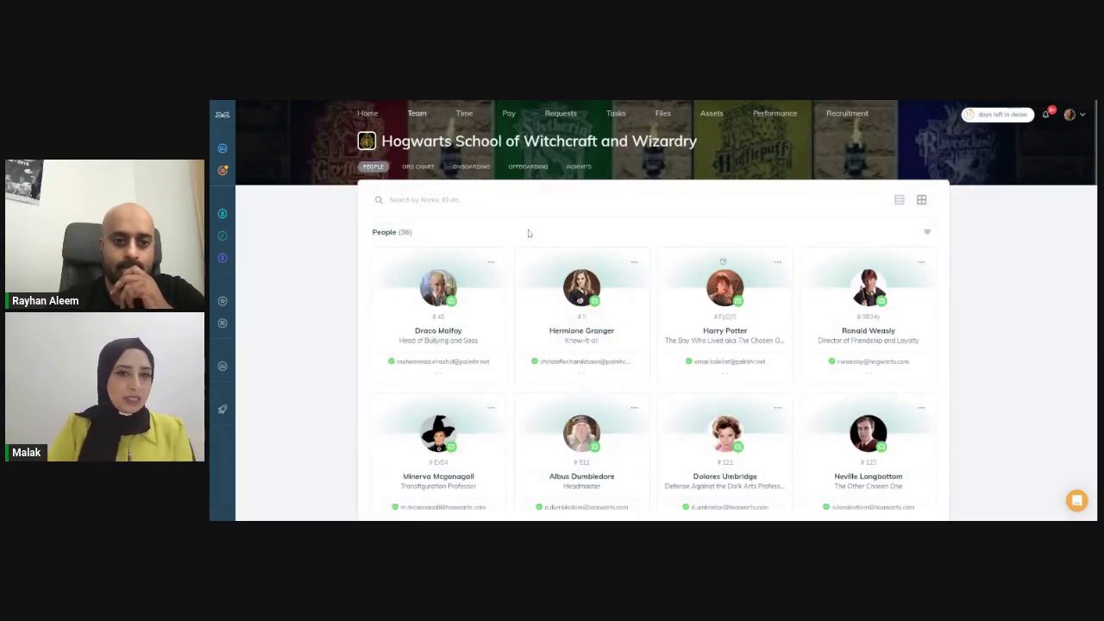
scroll(688, 281, down, 3)
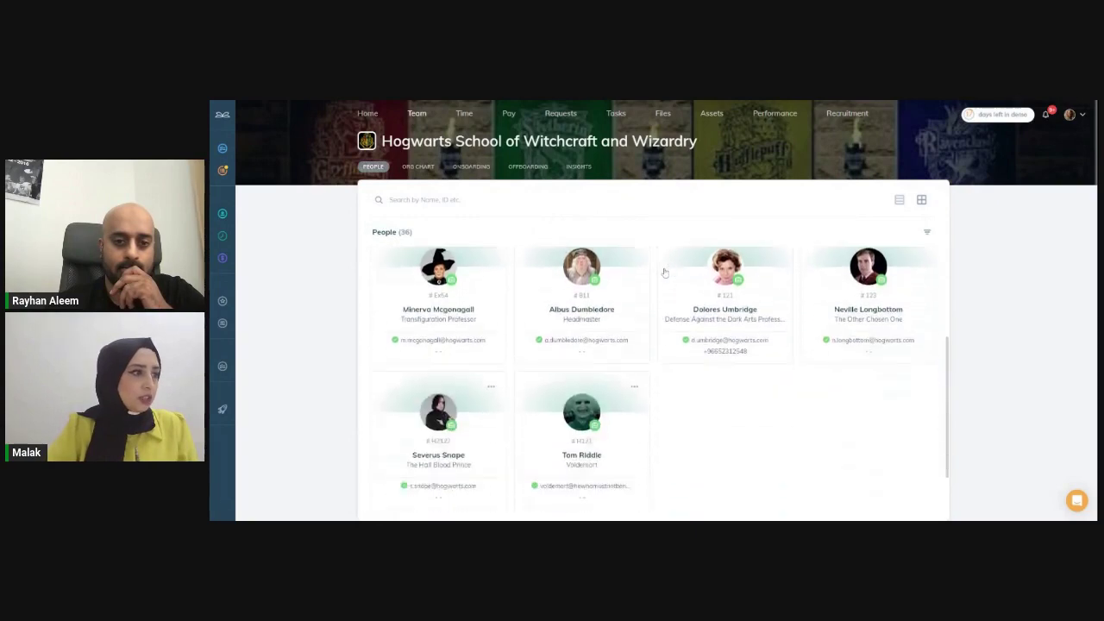
scroll(688, 281, up, 2)
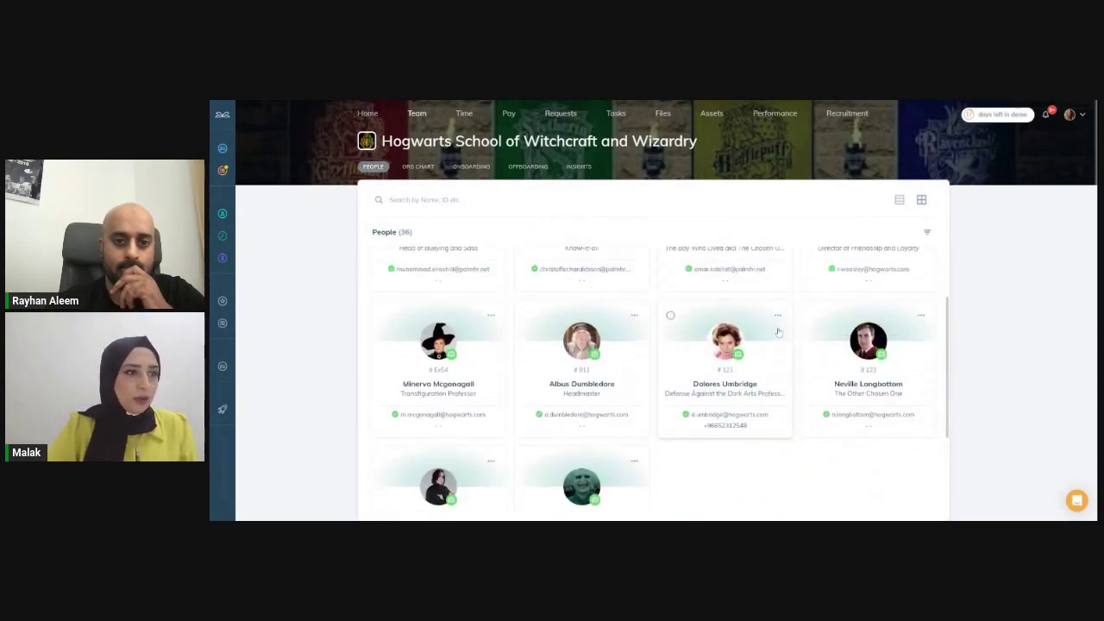
click(778, 318)
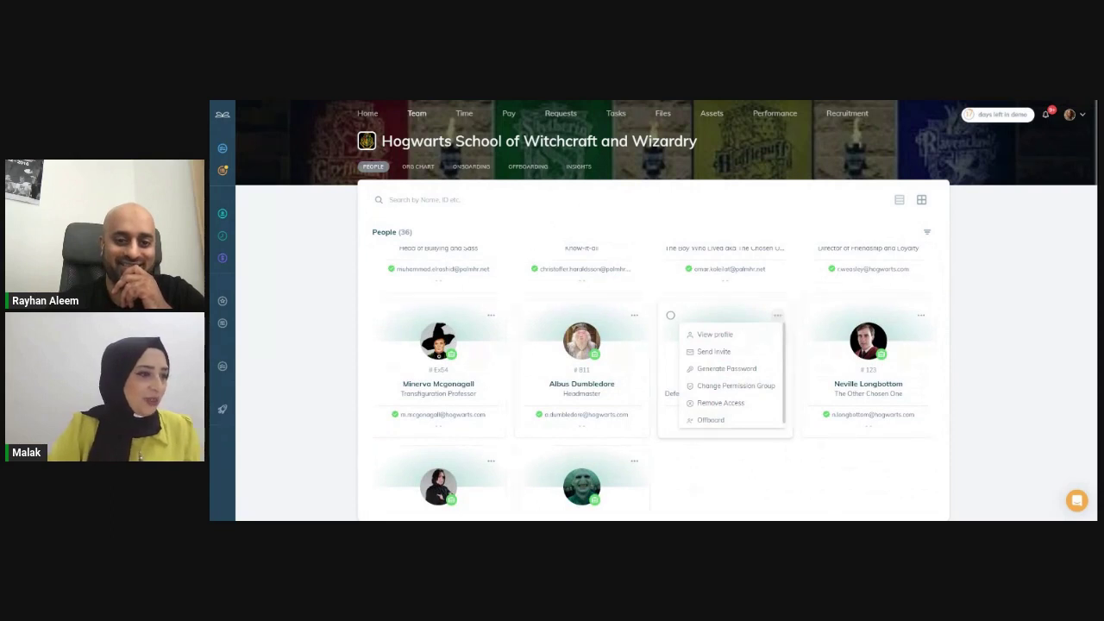
click(731, 421)
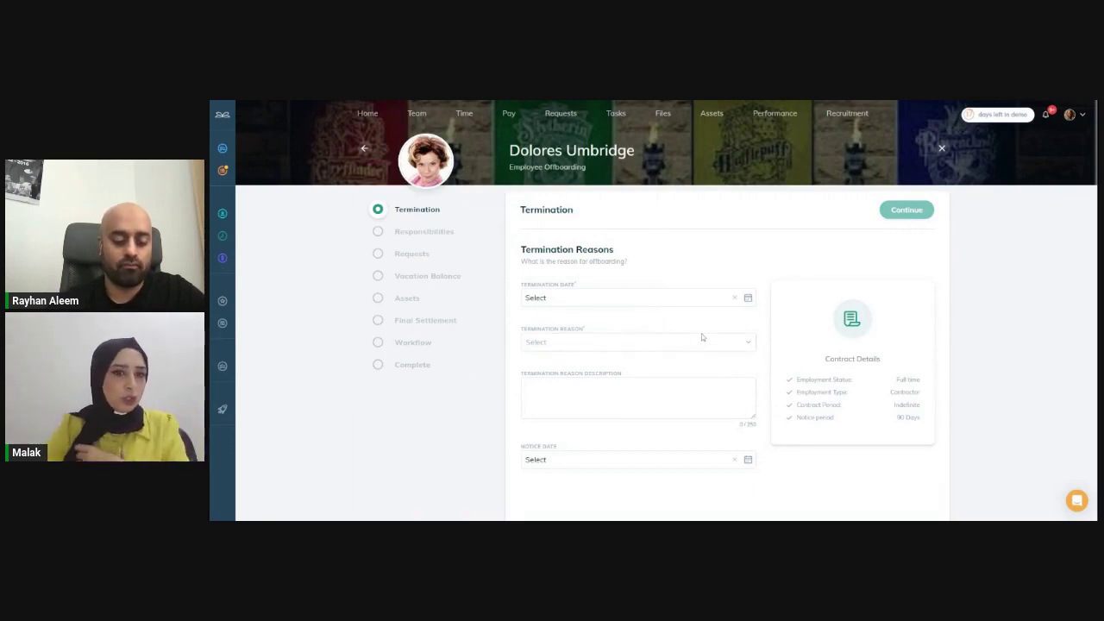
- Set the termination date to Sep 22, 2023 and the termination reason to Termination by company
click(748, 299)
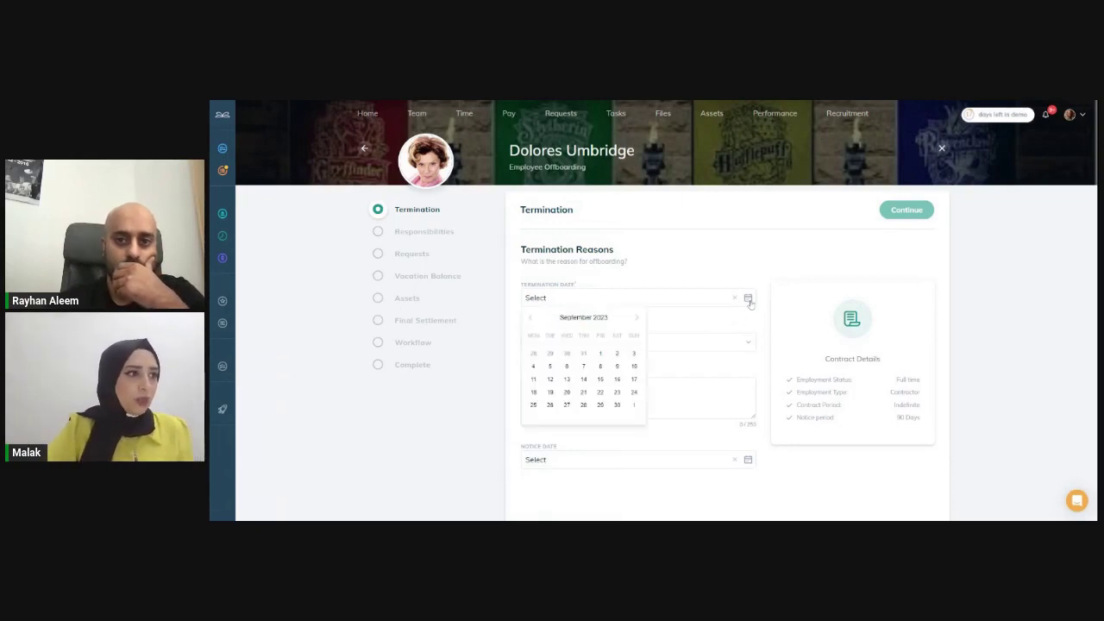
click(600, 393)
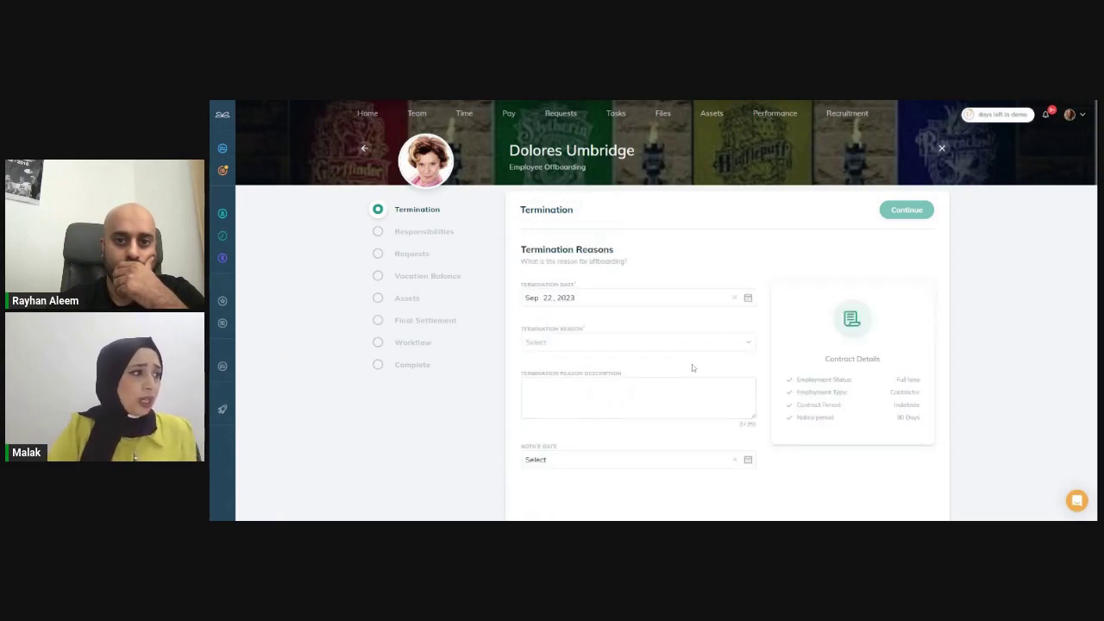
click(725, 348)
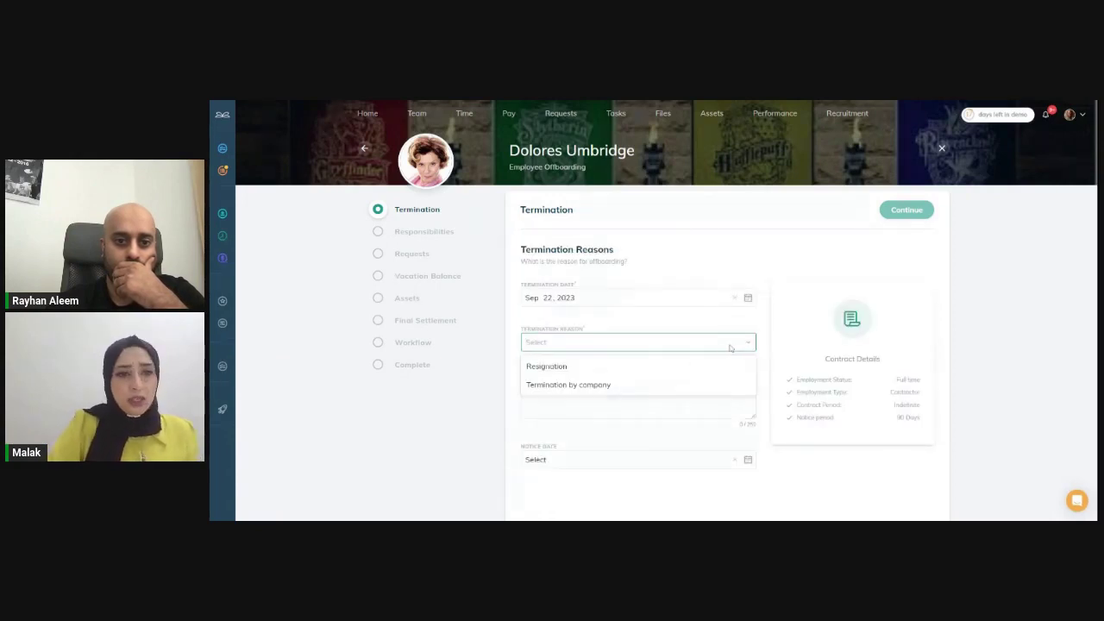
click(631, 389)
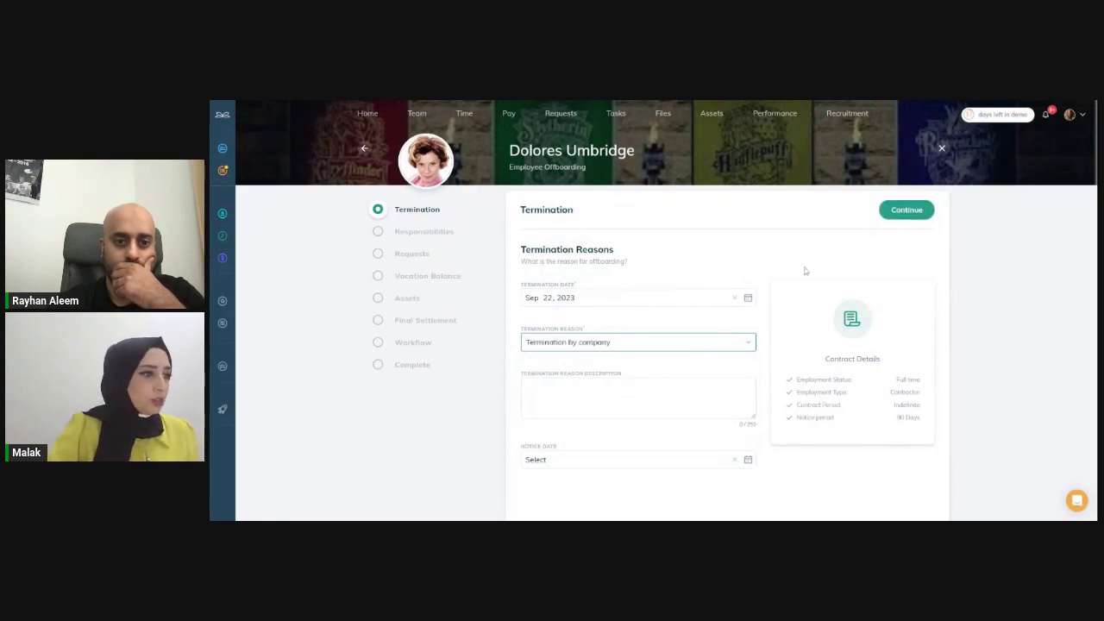
click(603, 396)
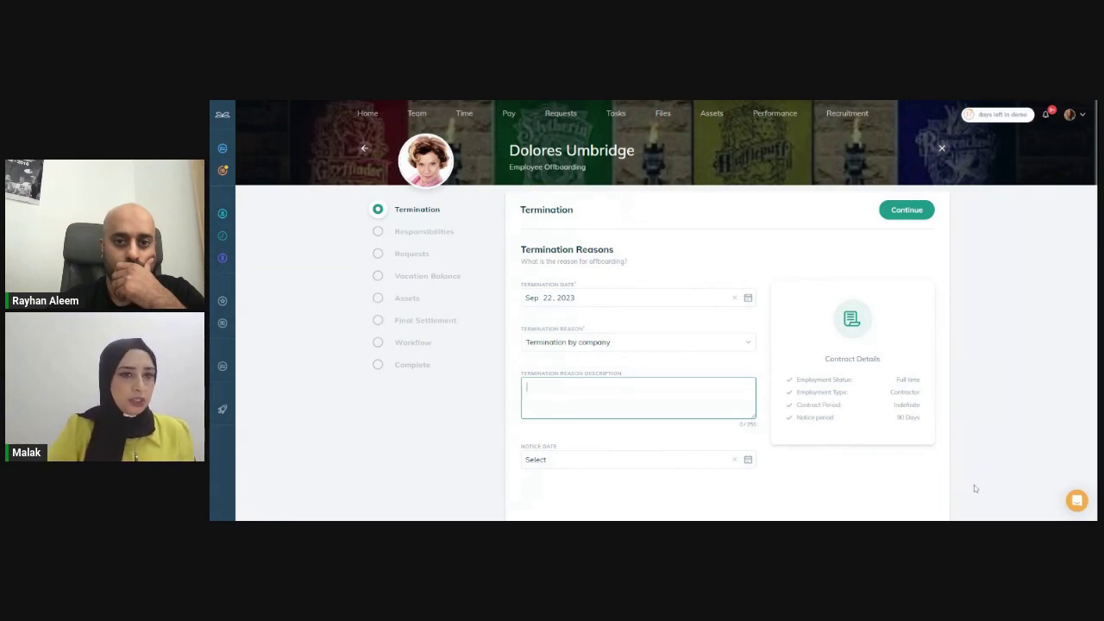
- Set the notice date to Aug 22, 2023 and proceed to the Responsibilities stage
click(744, 464)
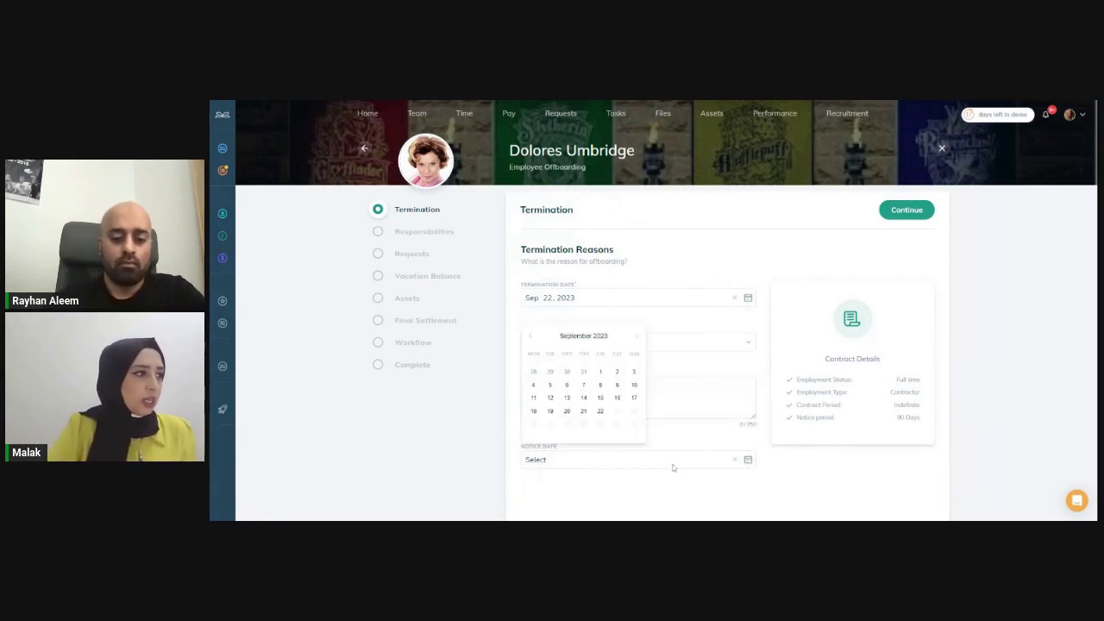
click(534, 340)
click(551, 411)
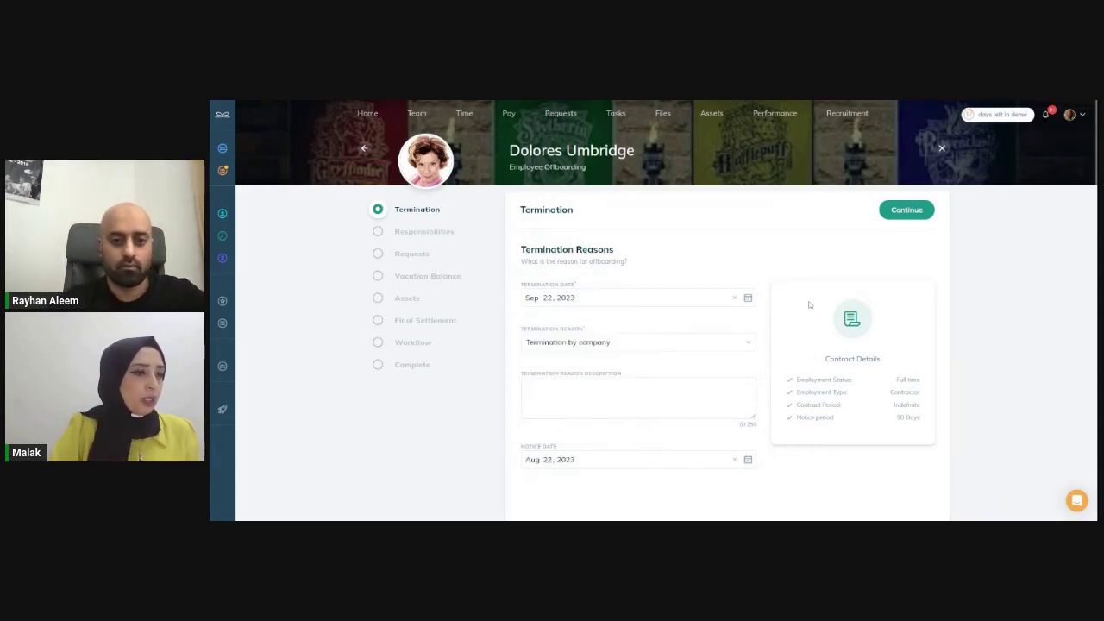
click(892, 214)
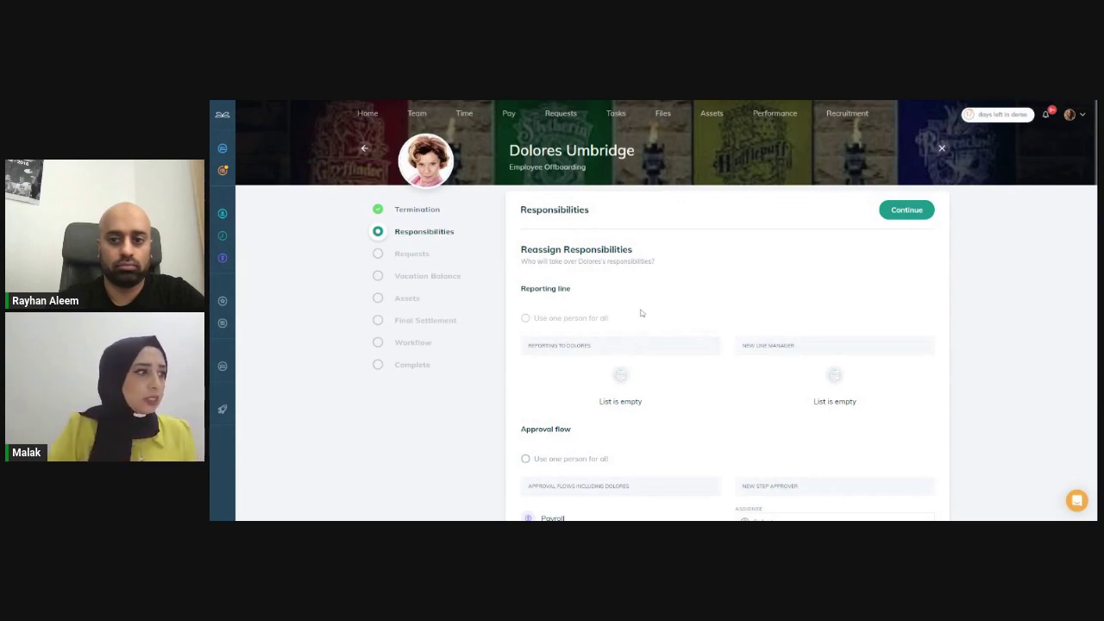
- Review the reporting line and approval flow assignments under Responsibilities and proceed without choosing replacements
scroll(641, 313, down, 1)
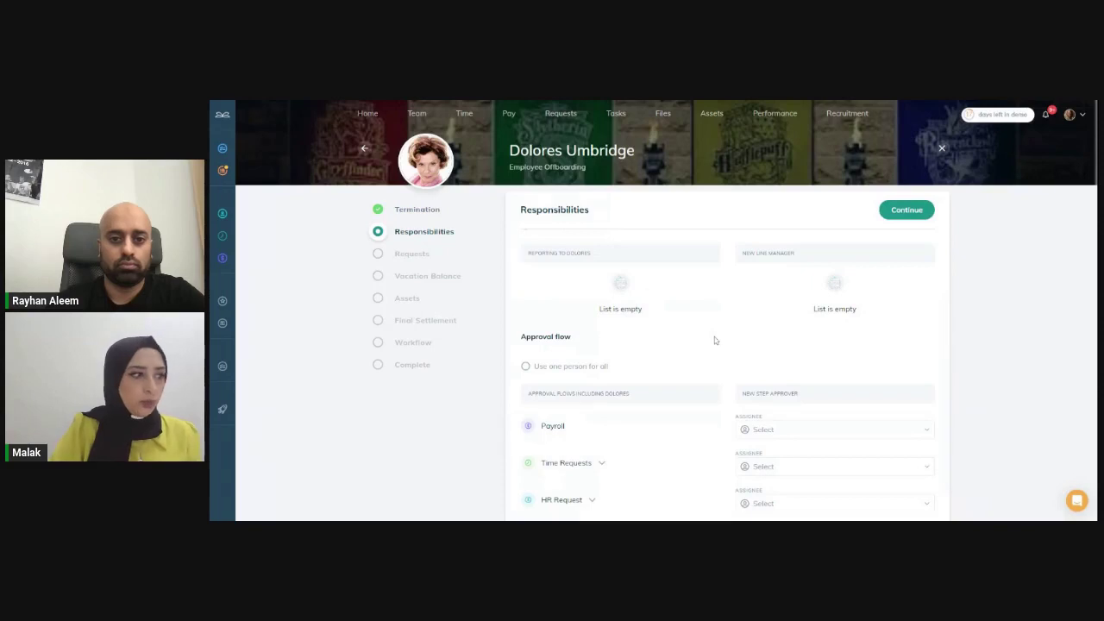
scroll(719, 332, down, 1)
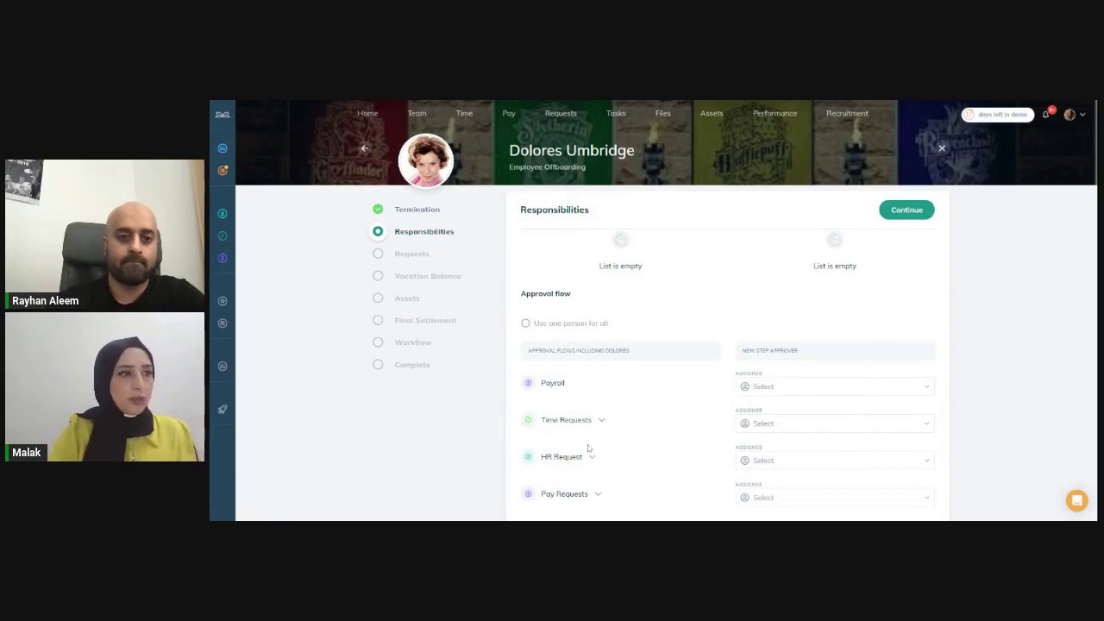
scroll(586, 444, up, 3)
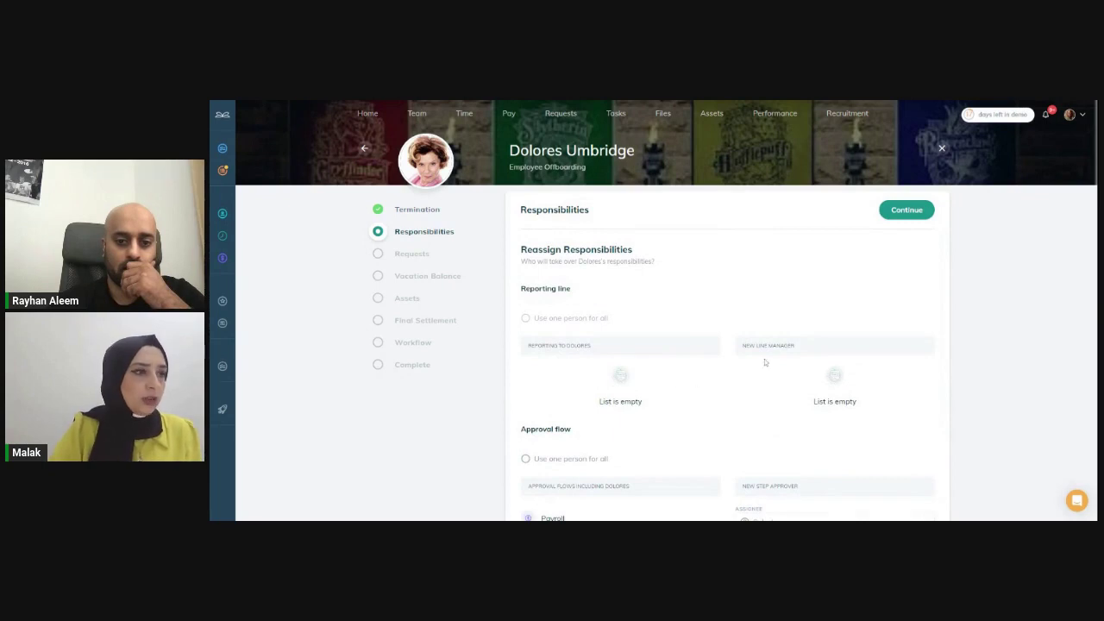
click(904, 218)
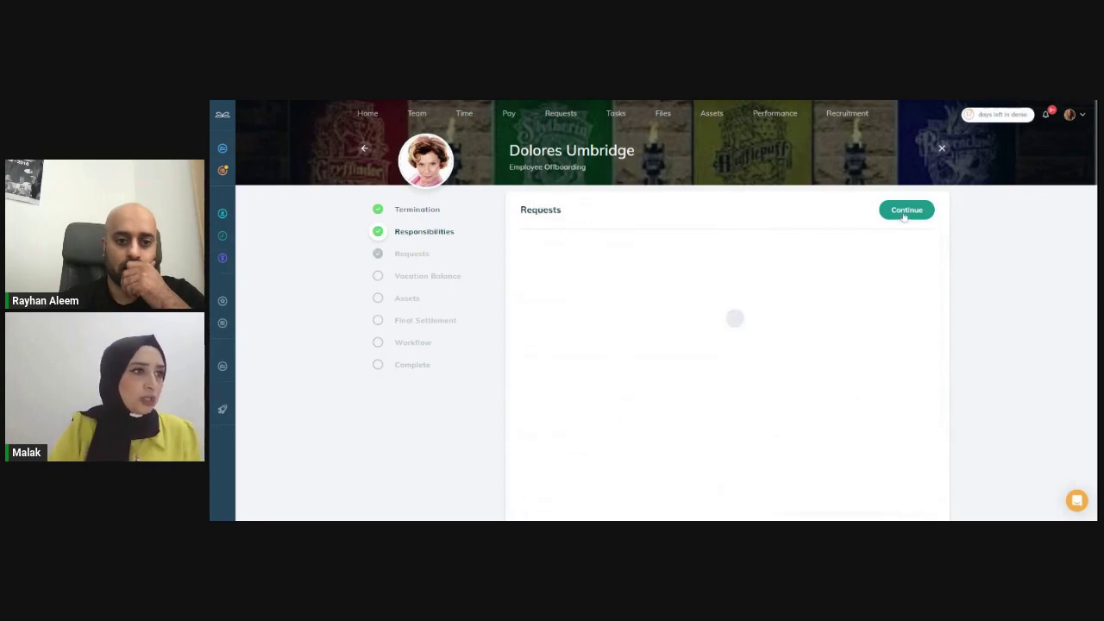
- Review the pending and approved vacation requests in the Requests stage and proceed to Vacation Balance
click(903, 217)
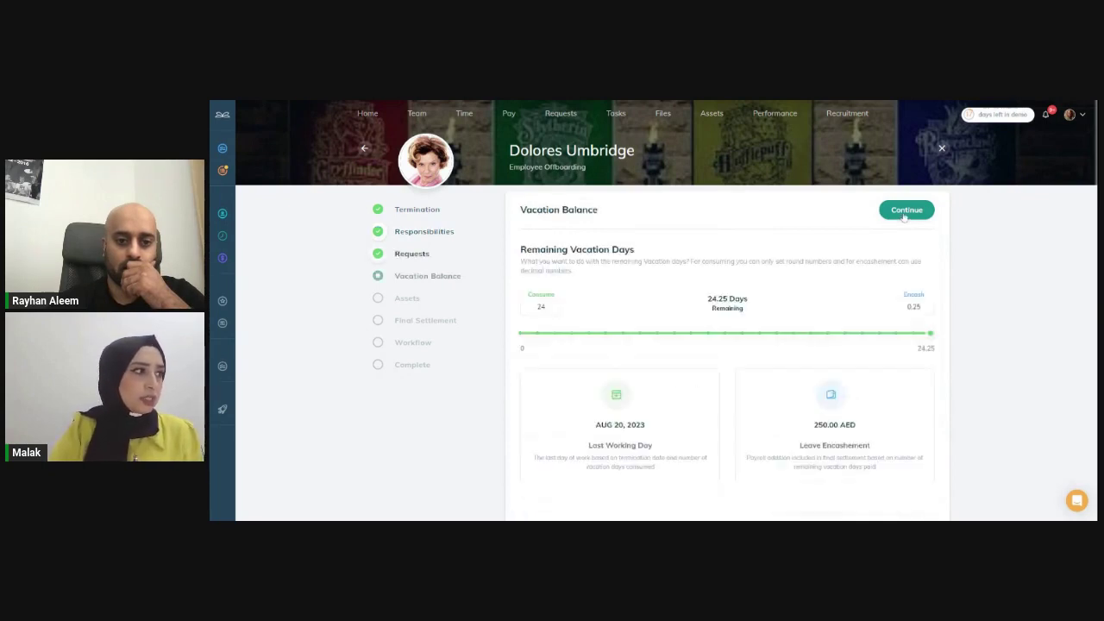
click(414, 257)
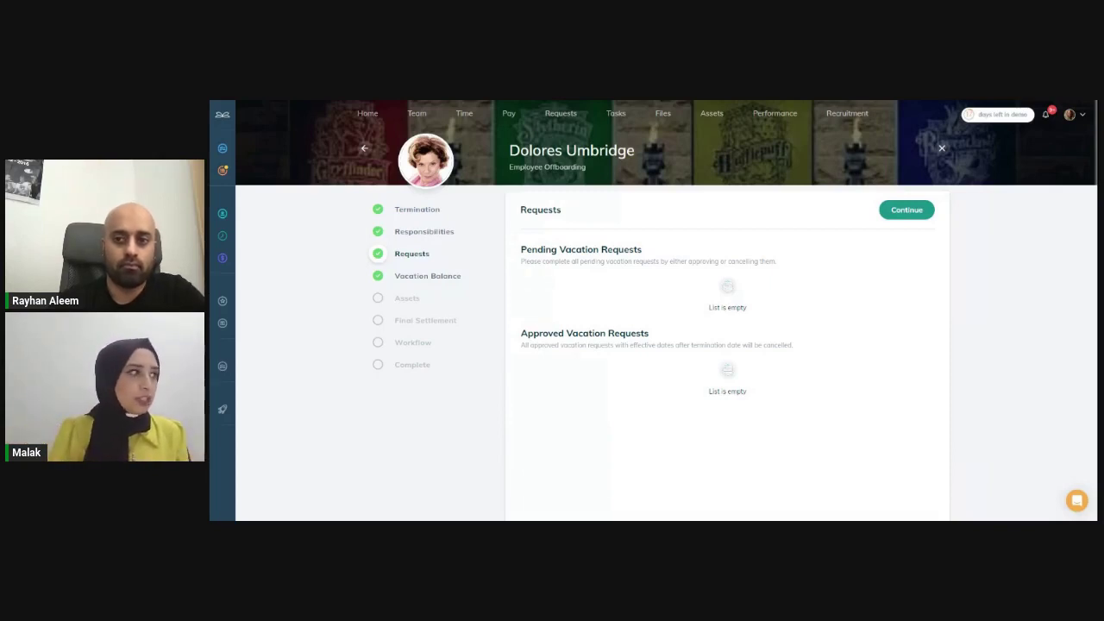
click(908, 215)
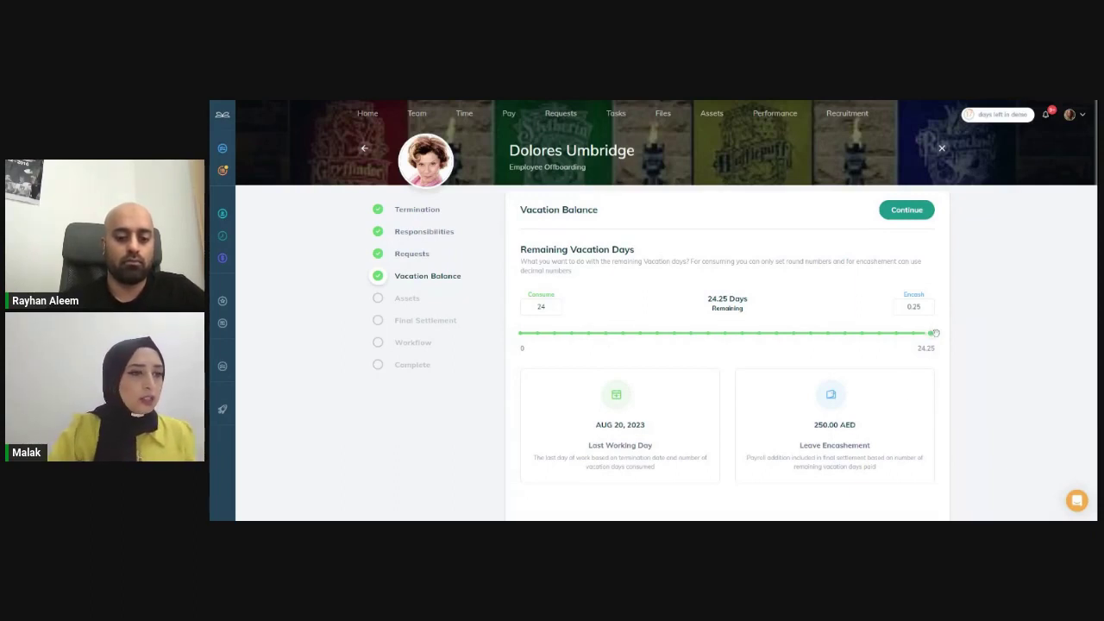
- Compare consuming 24 vacation days with encashing them, choose to encash all 24.25 days, and proceed to Assets
drag(935, 332, 519, 333)
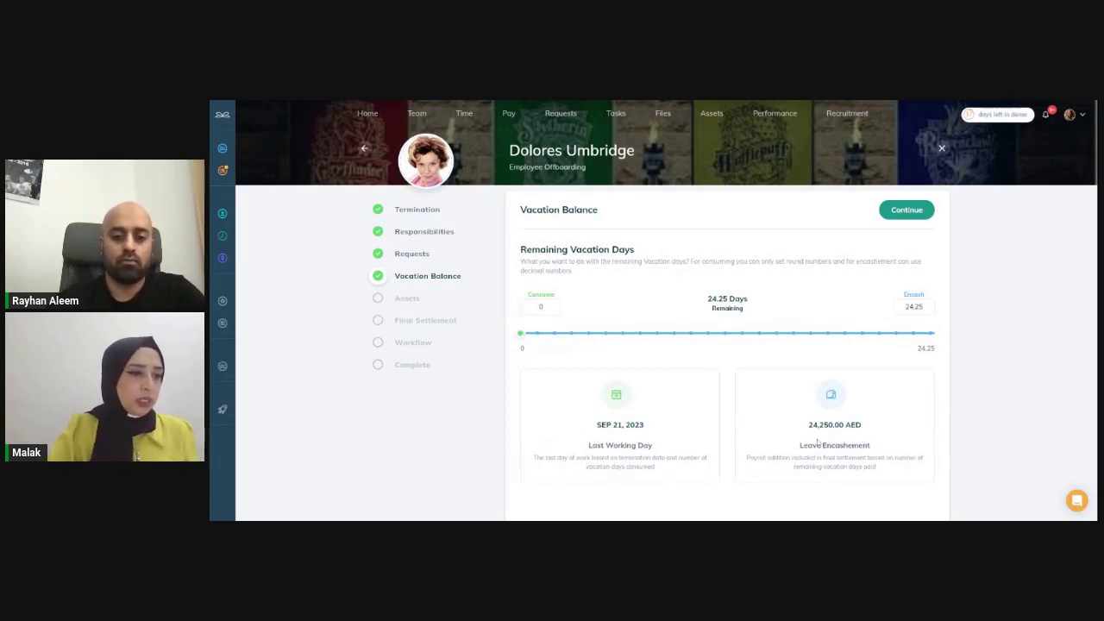
drag(805, 429, 863, 425)
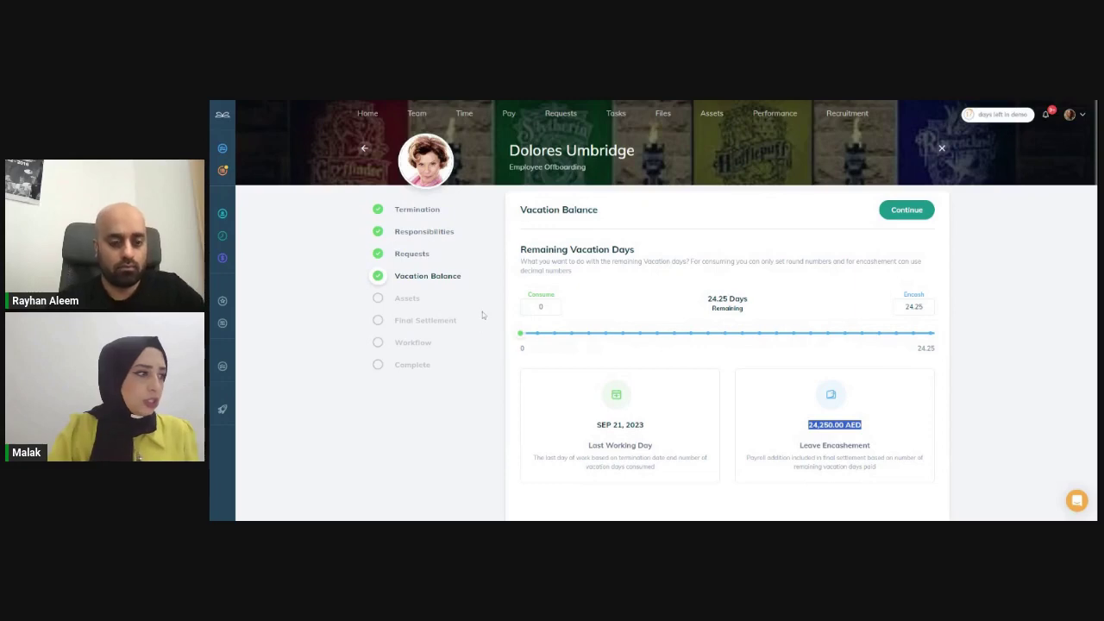
drag(521, 334, 934, 333)
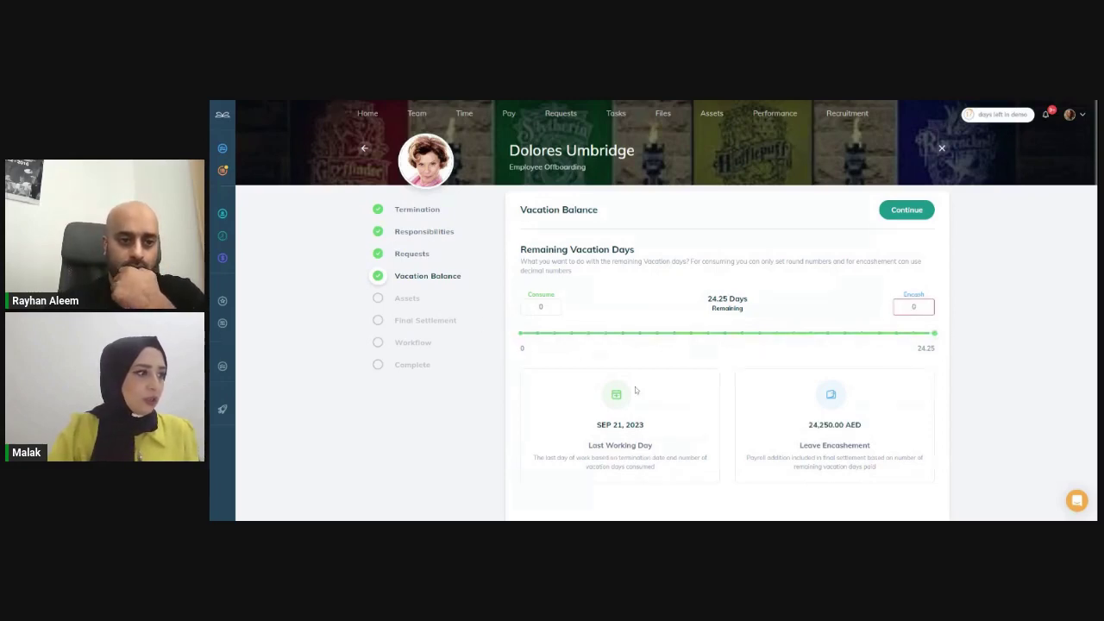
mouse_move(934, 334)
mouse_down()
mouse_move(888, 334)
mouse_move(932, 333)
mouse_up()
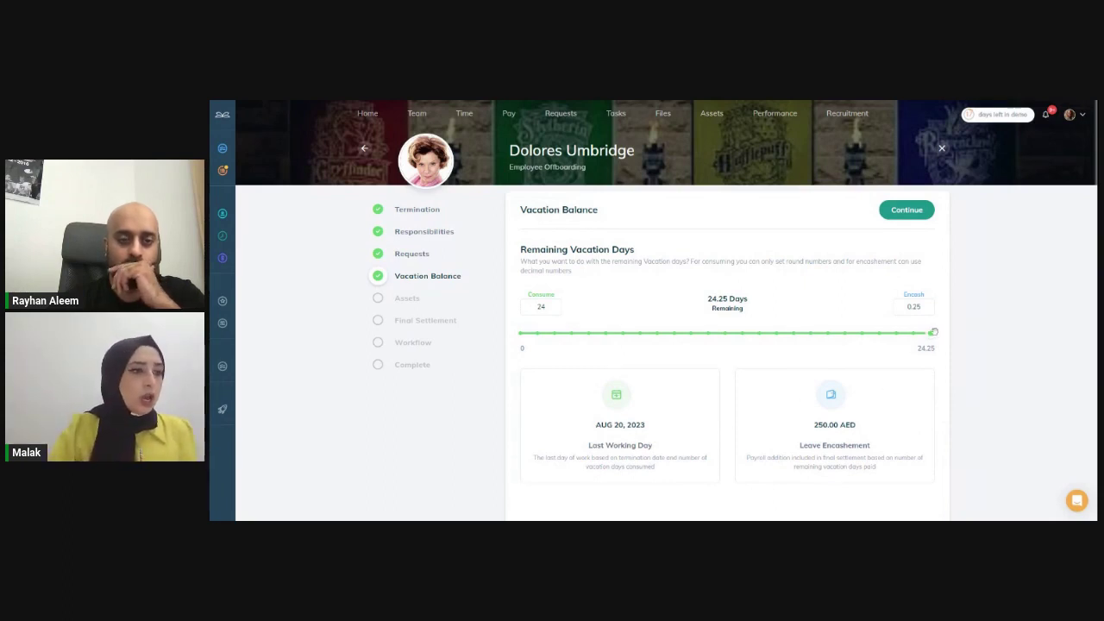
drag(930, 333, 521, 331)
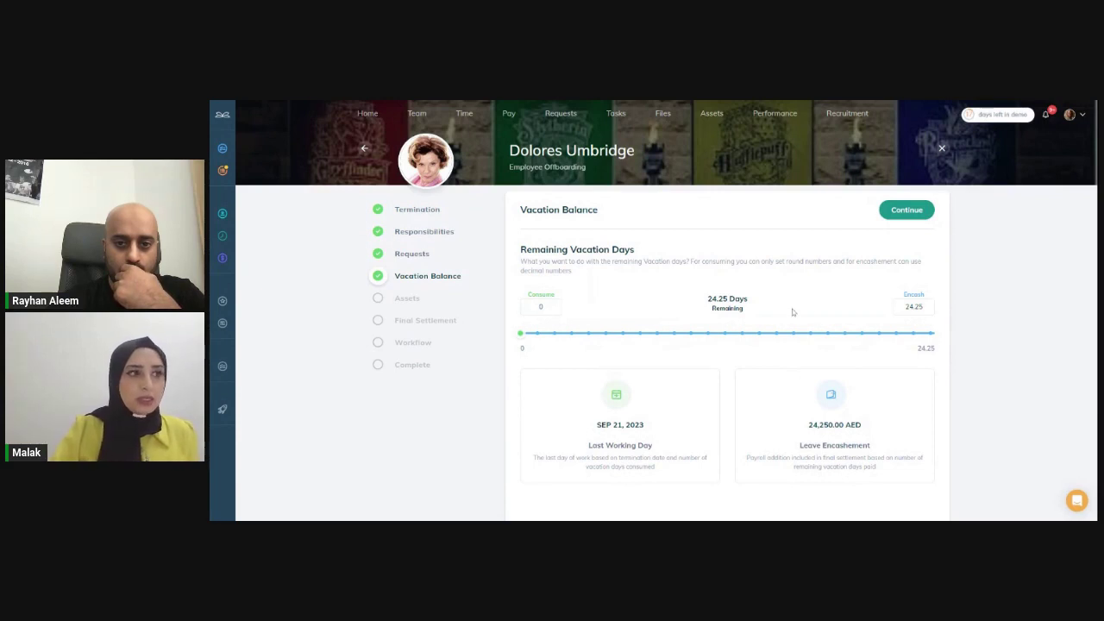
click(901, 217)
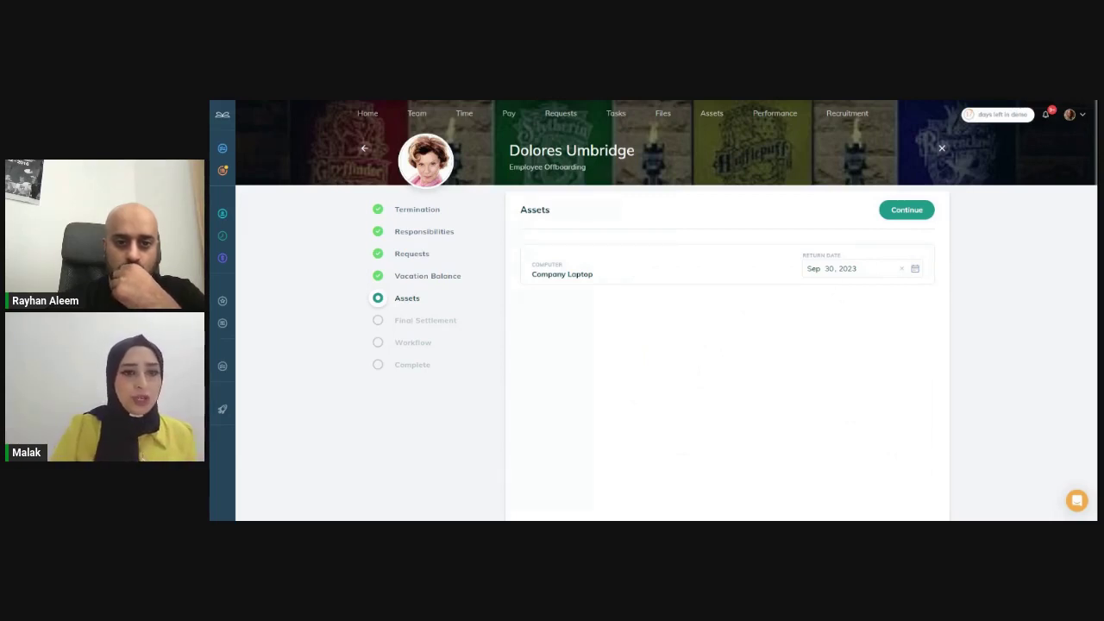
- Set the Company Laptop return date to Sep 22, 2023 and proceed to the Final Settlement
click(915, 270)
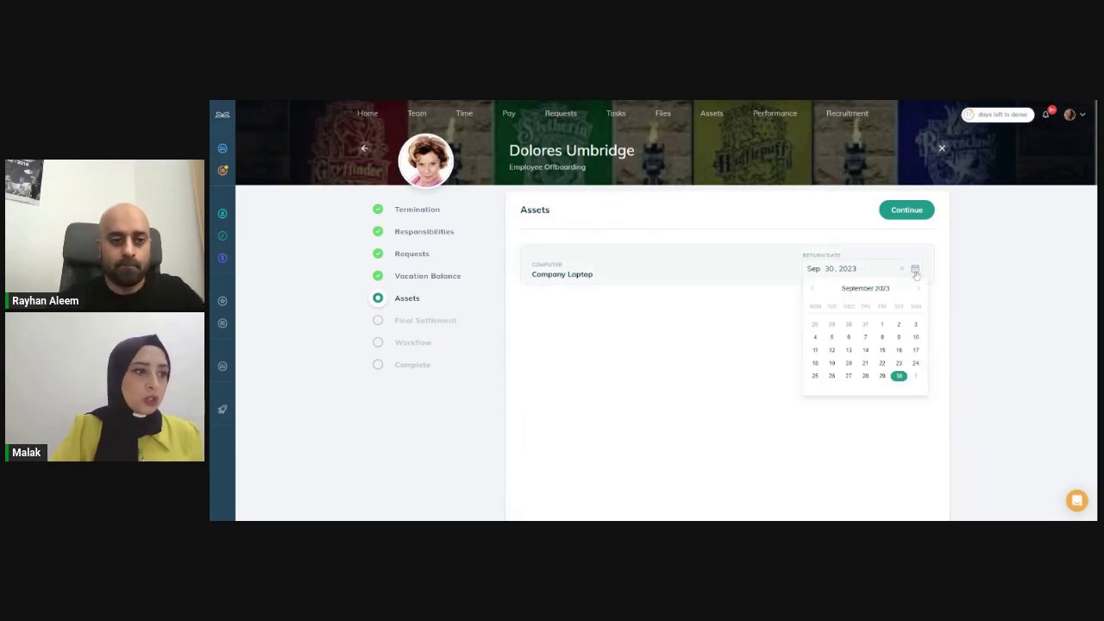
click(882, 363)
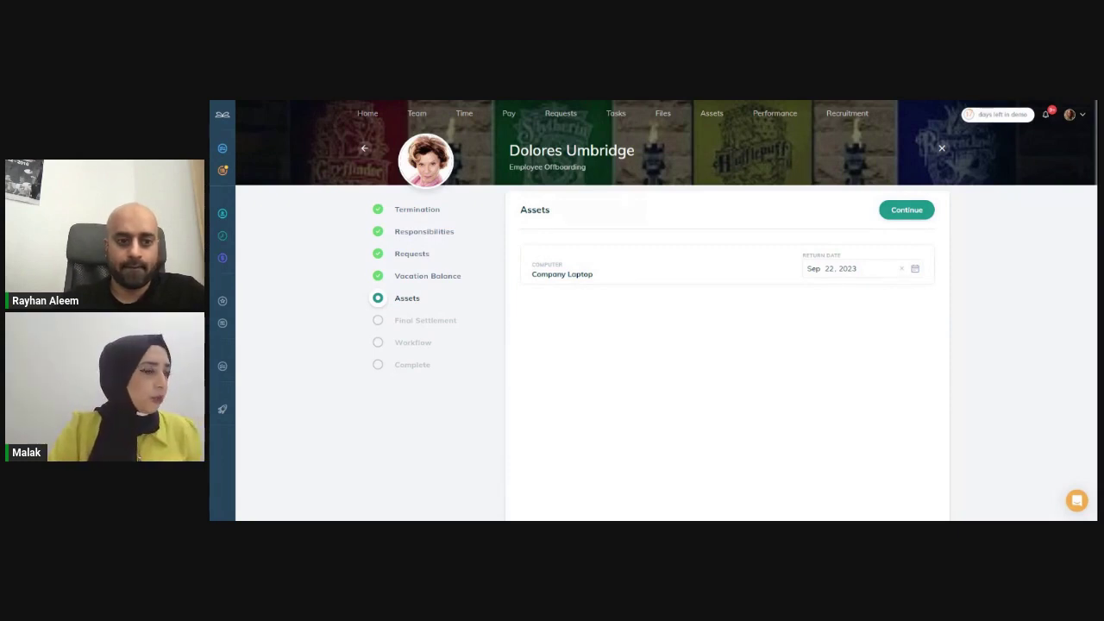
click(911, 213)
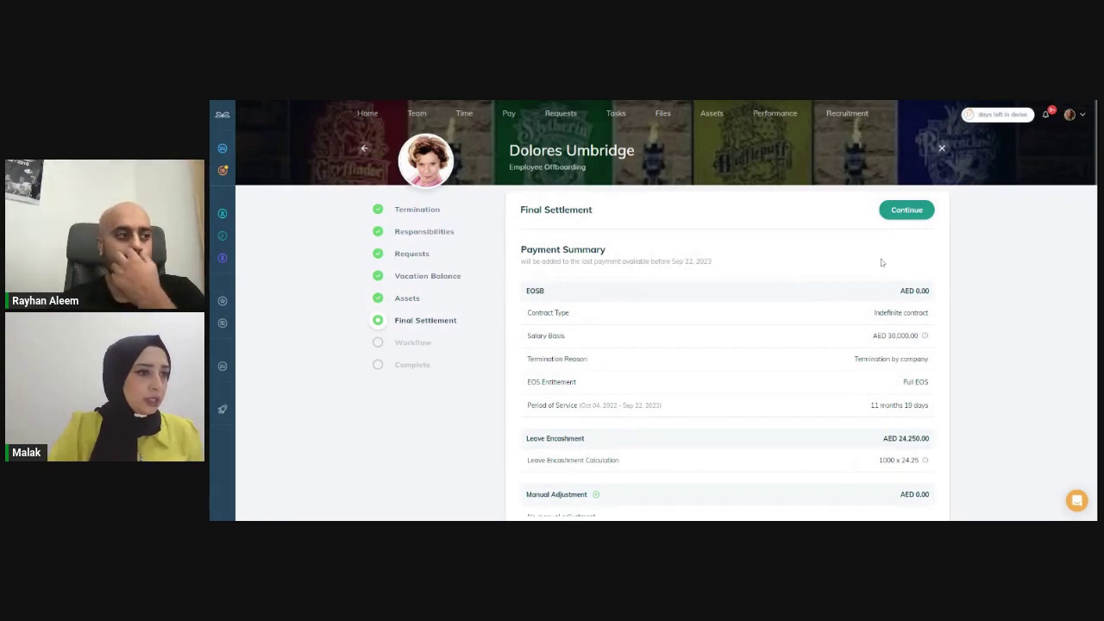
- Examine the payment summary of the Final Settlement, especially the EOSB entry's period of service
scroll(881, 263, down, 2)
scroll(880, 262, up, 1)
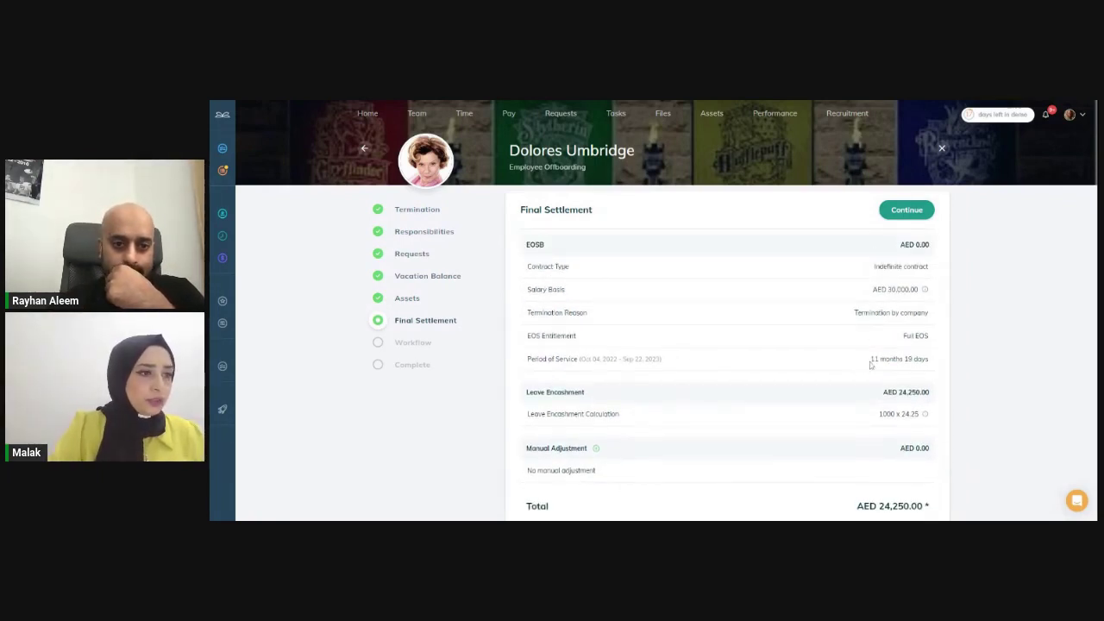
drag(871, 362, 929, 360)
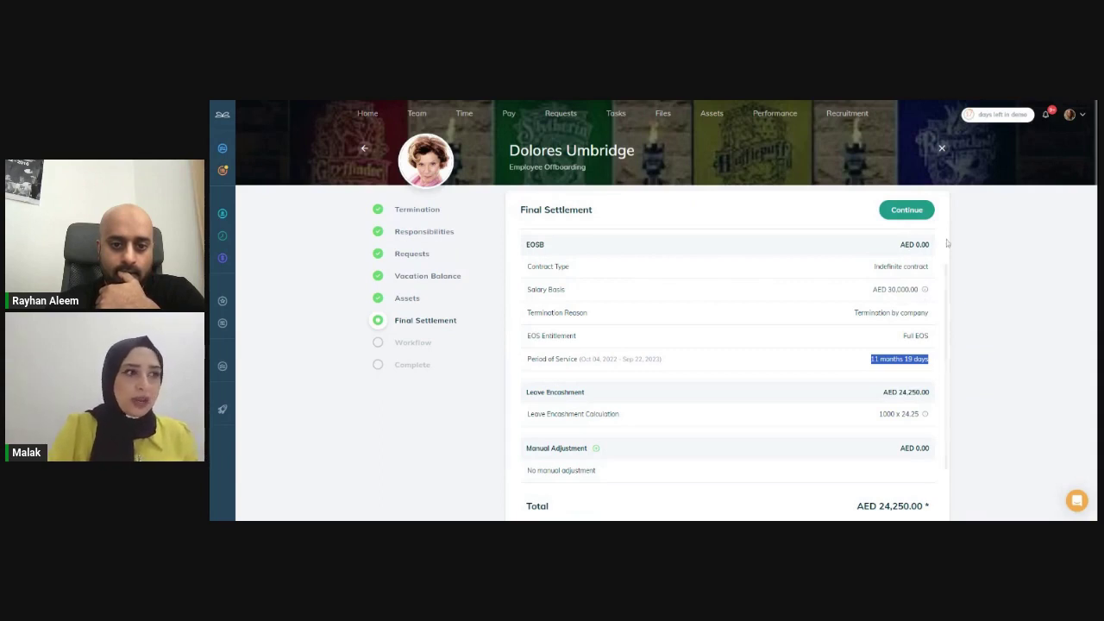
- Change the termination date to Oct 22, 2023 and reopen the Final Settlement
click(926, 211)
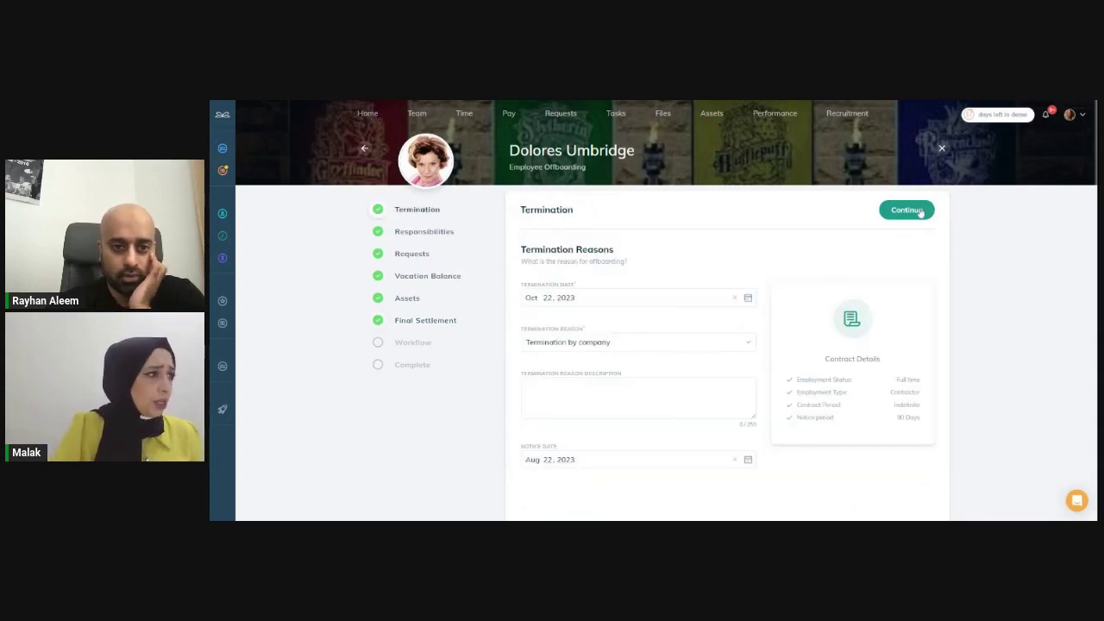
click(431, 320)
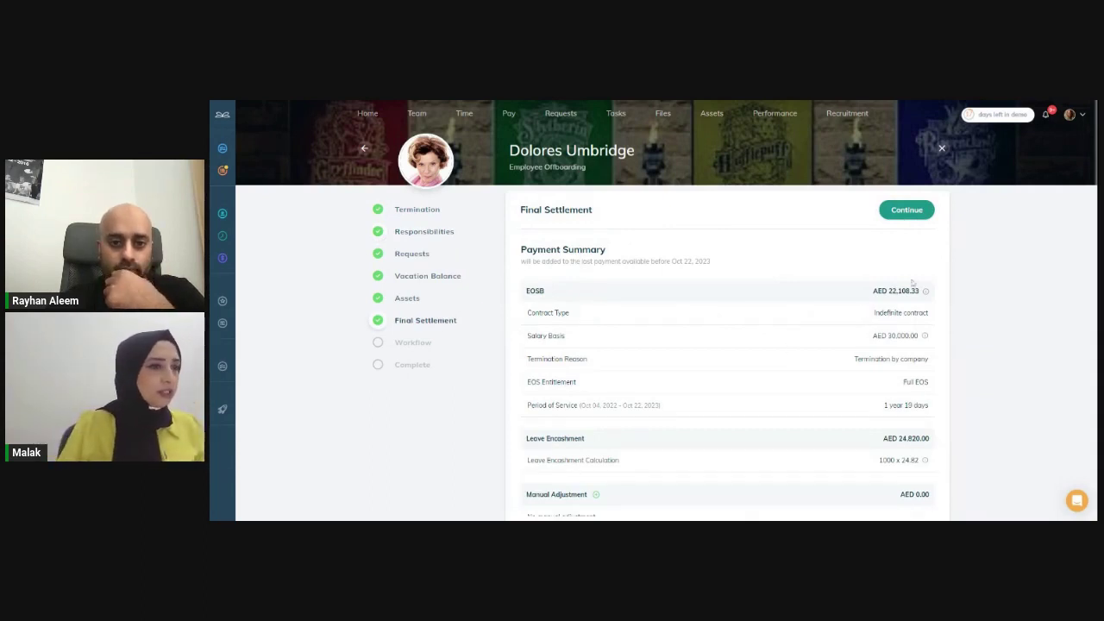
- Examine the Final Settlement's EOSB calculation, termination reason, period of service, leave encashment calculation and total
mouse_move(925, 292)
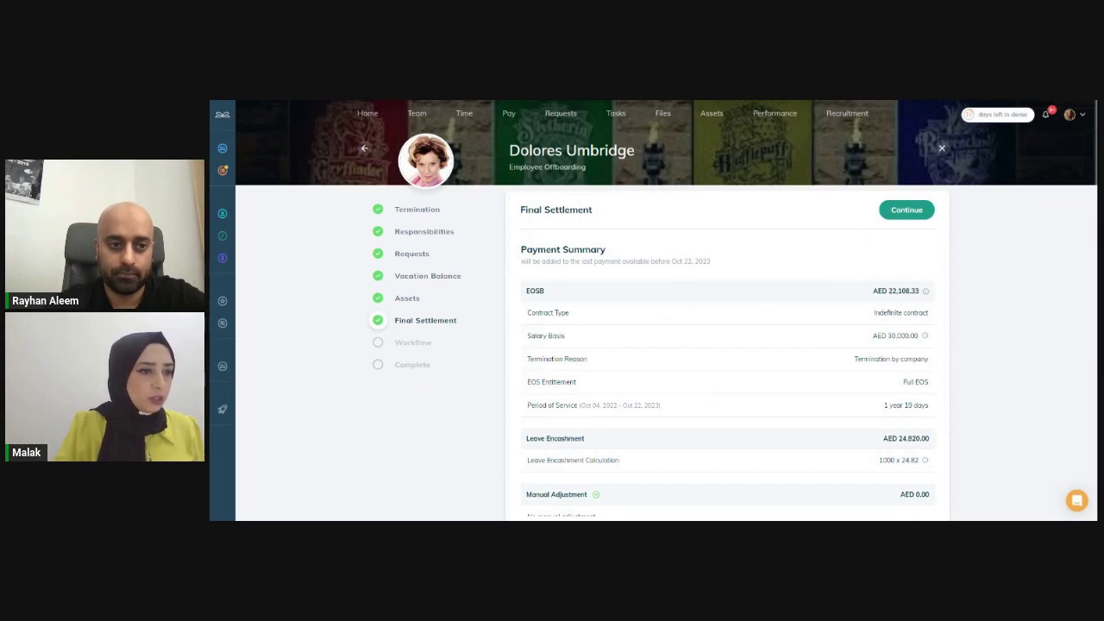
scroll(726, 379, down, 1)
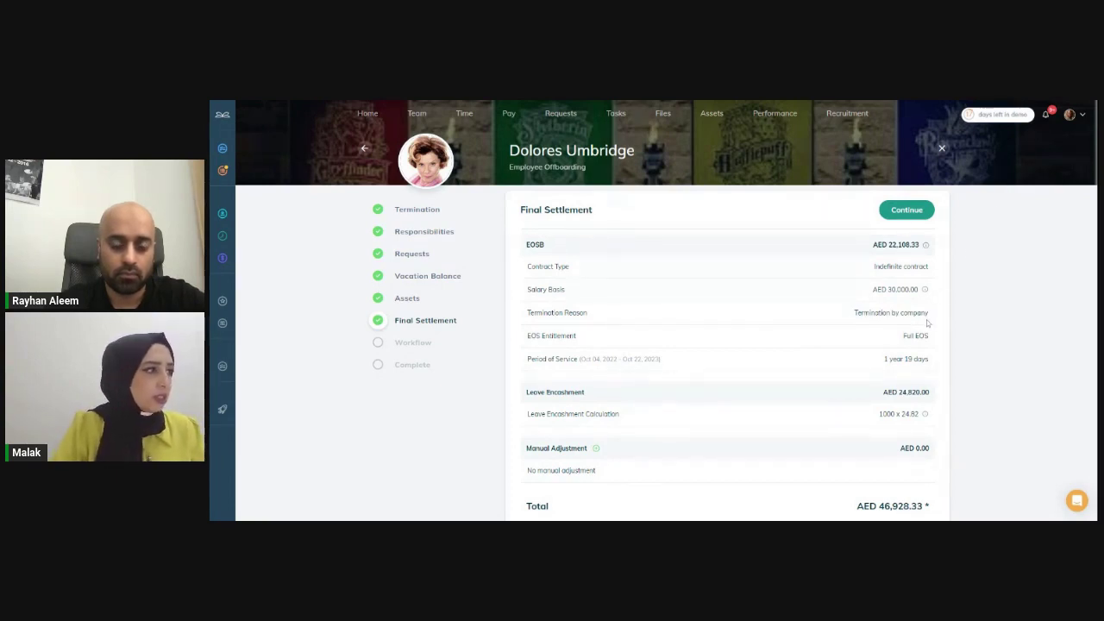
scroll(928, 322, down, 1)
scroll(927, 322, up, 1)
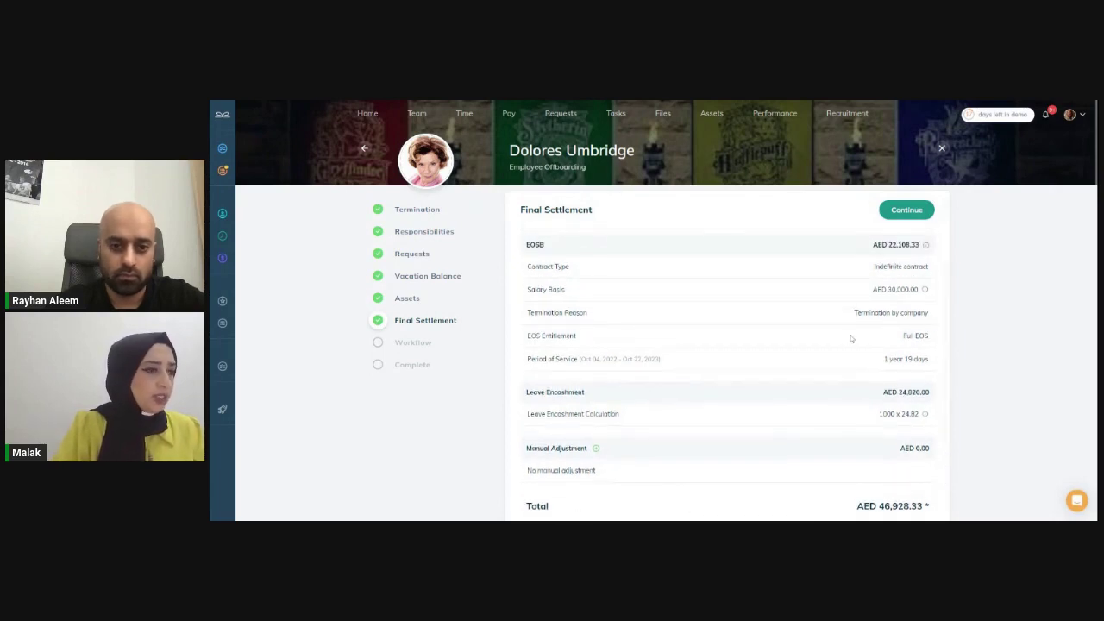
drag(854, 313, 930, 314)
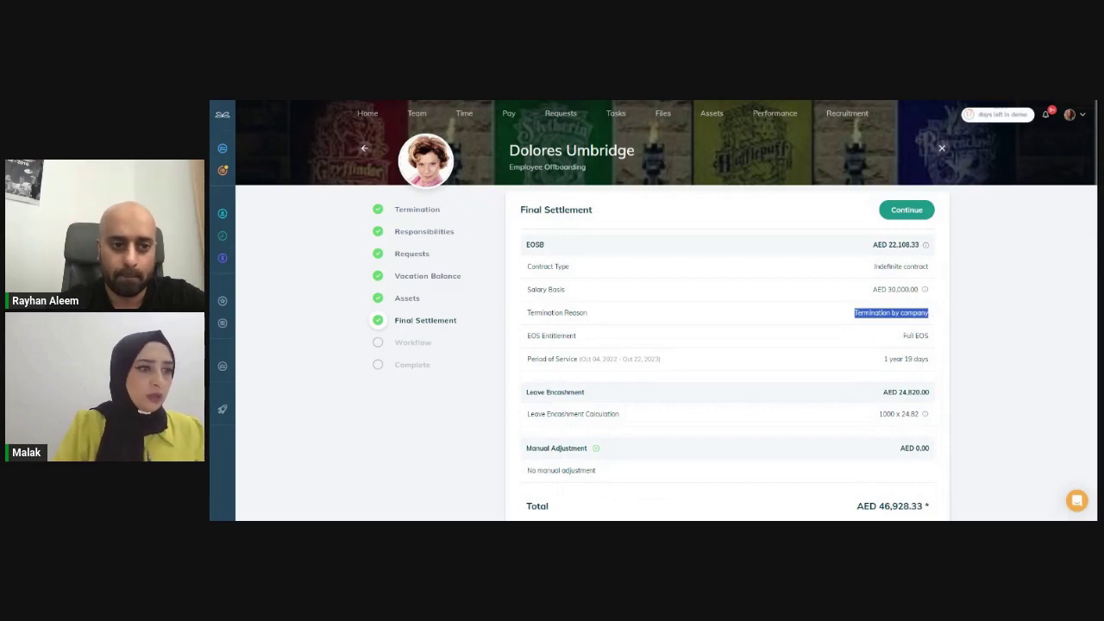
click(907, 334)
drag(883, 358, 929, 359)
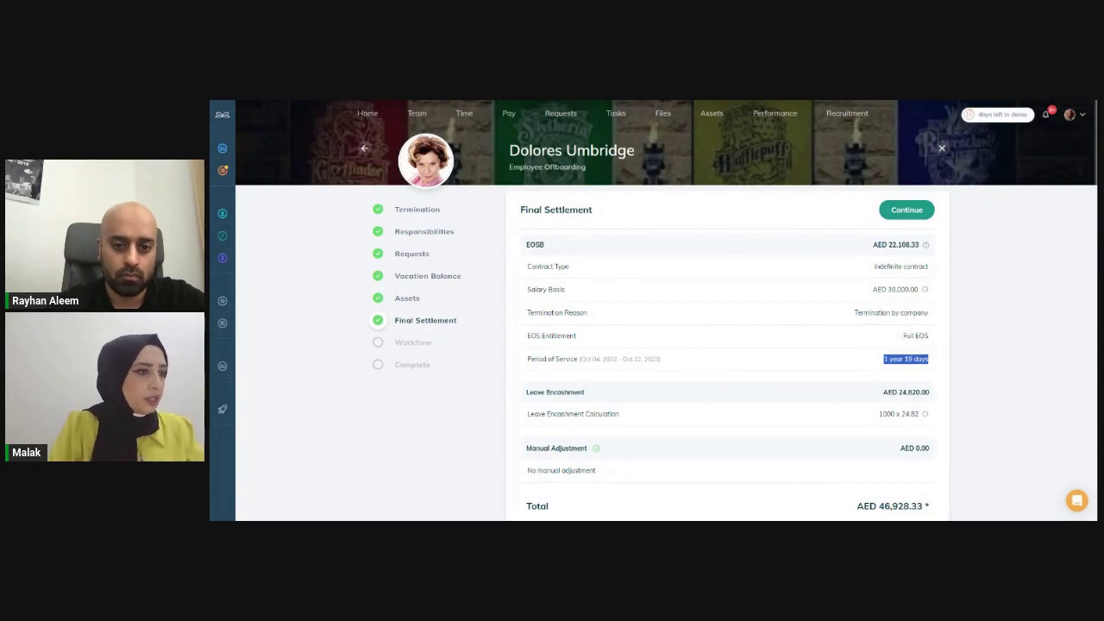
scroll(603, 337, down, 1)
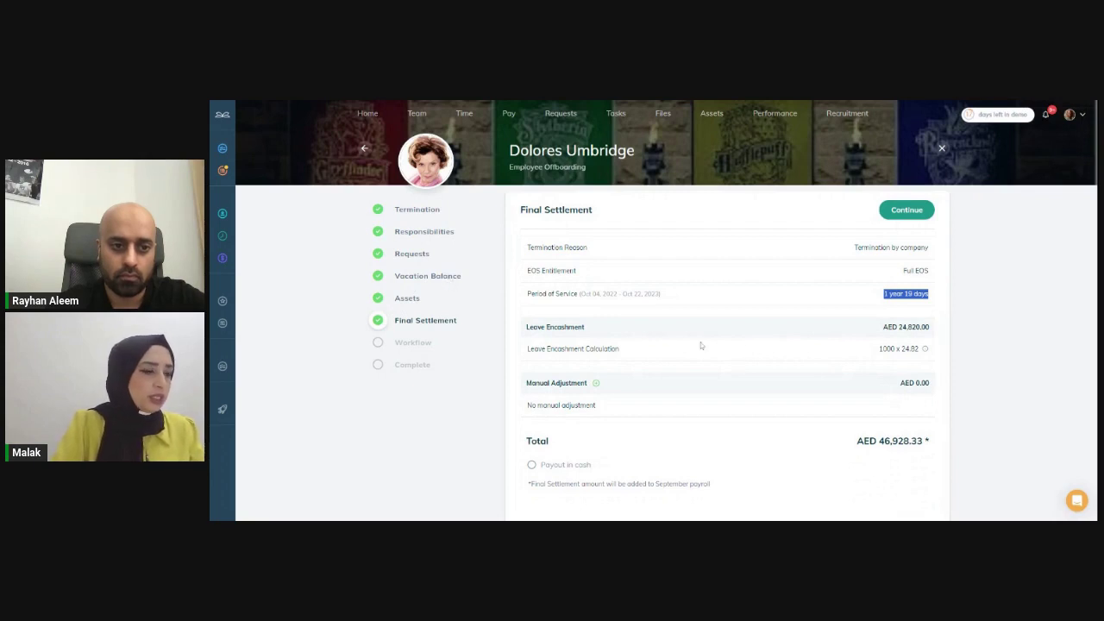
mouse_move(923, 350)
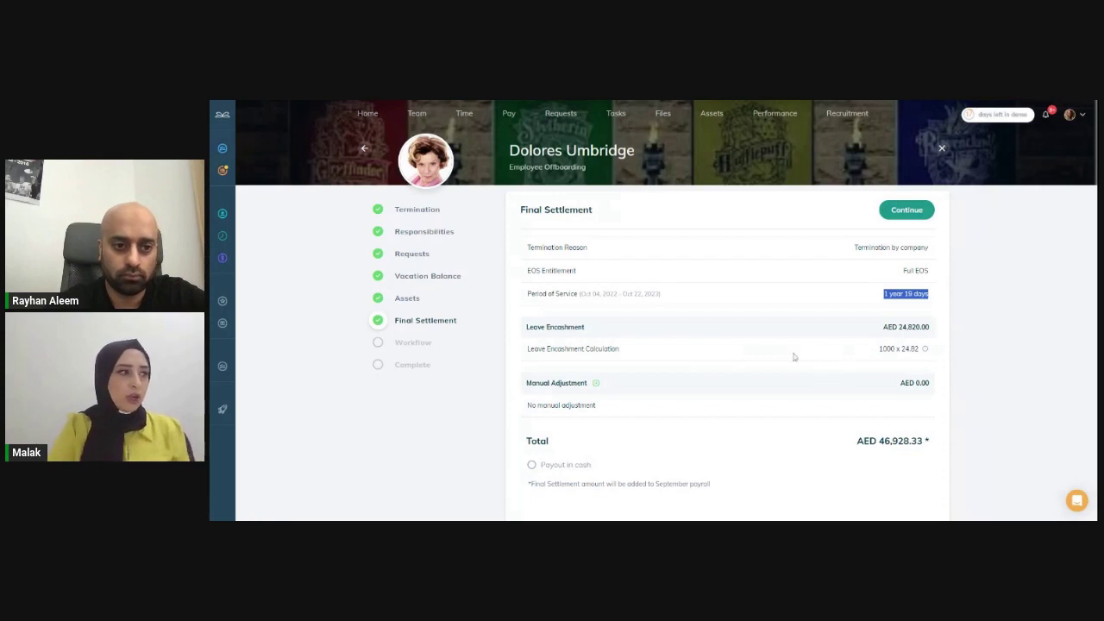
- Start a manual adjustment deduction of type Other with an amount of 1000
click(595, 385)
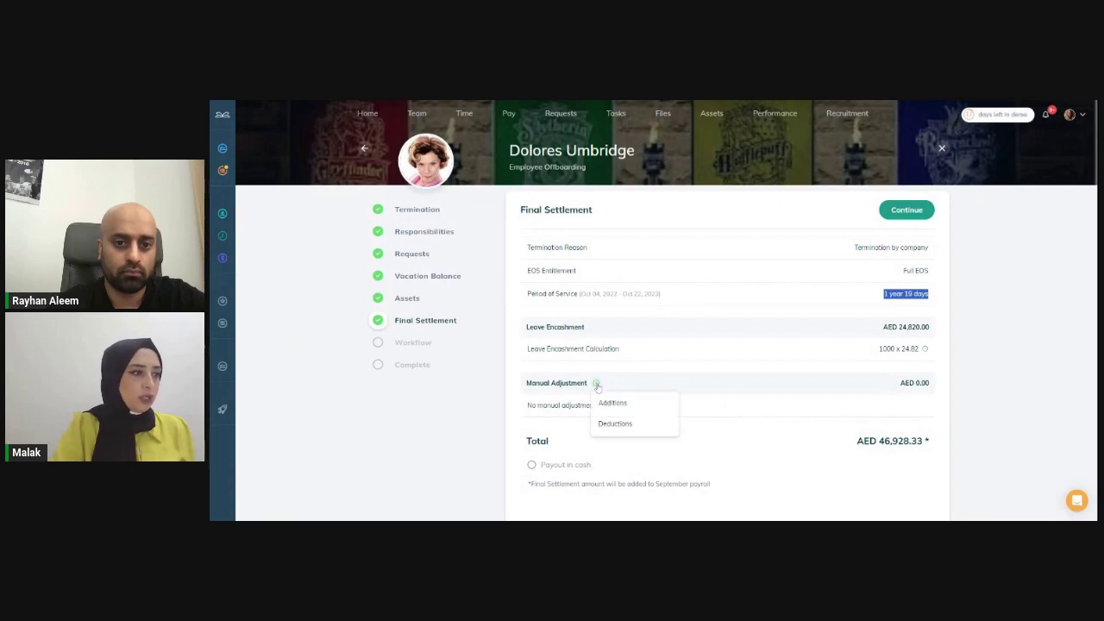
click(635, 426)
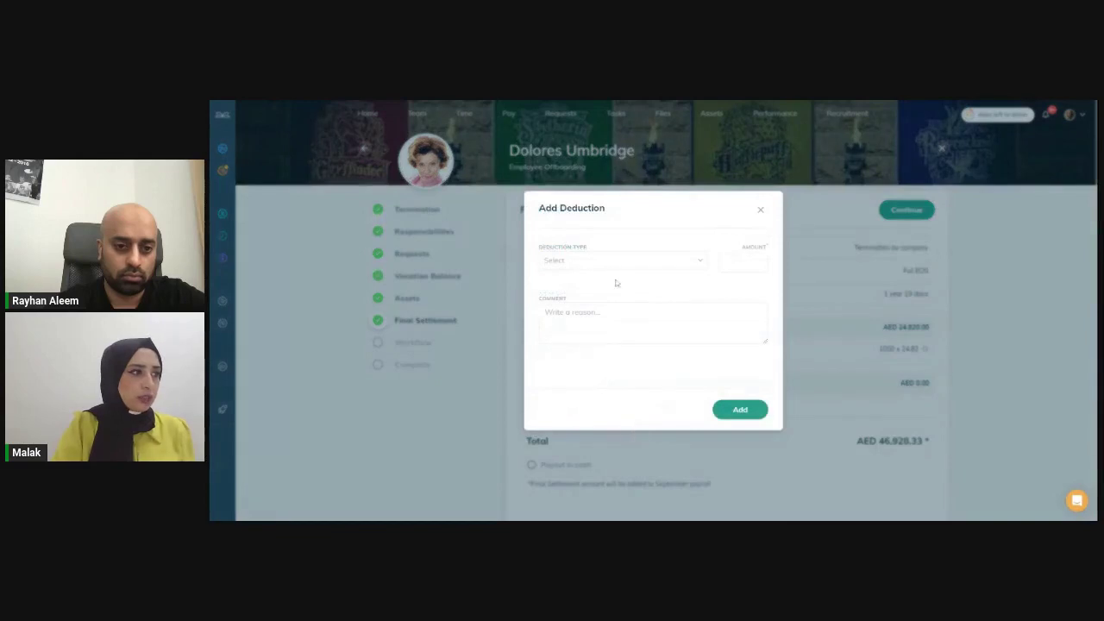
click(689, 264)
scroll(636, 316, down, 1)
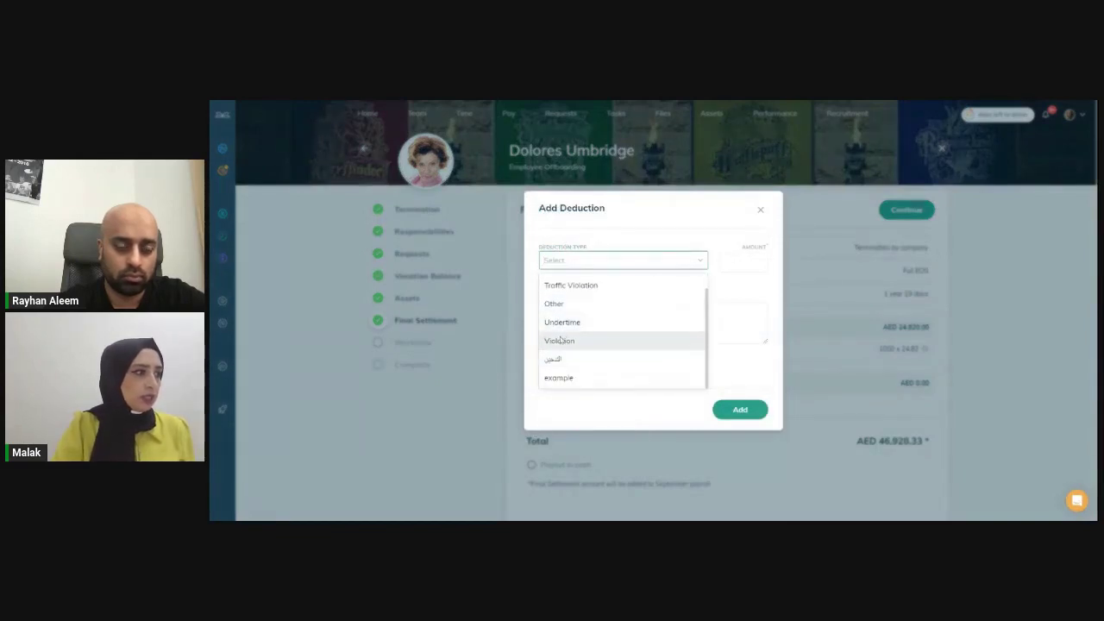
scroll(599, 362, up, 1)
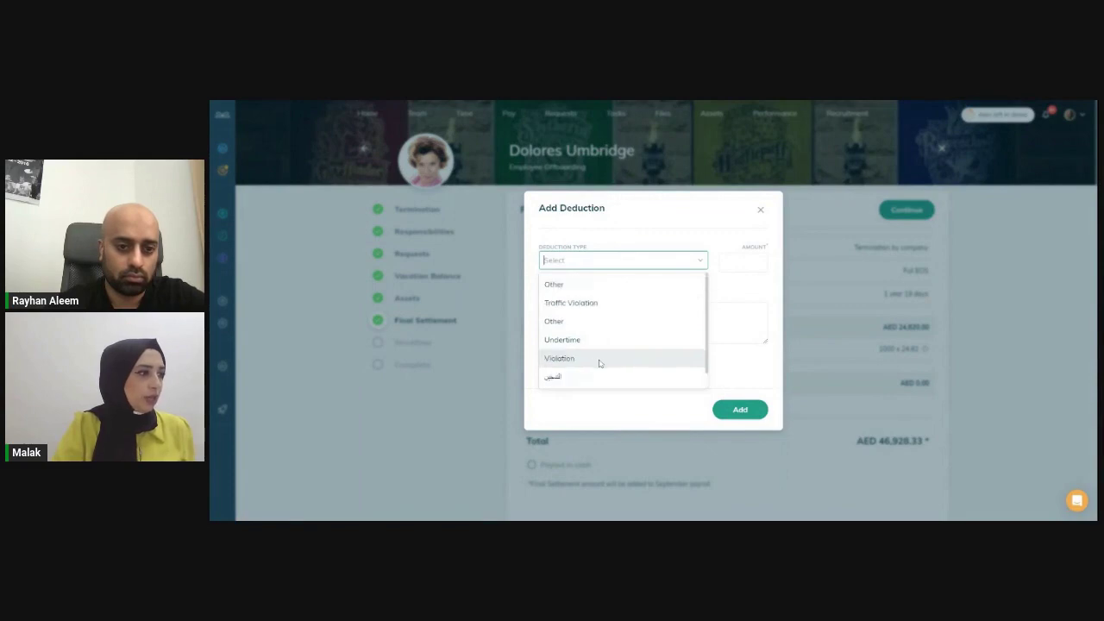
click(562, 286)
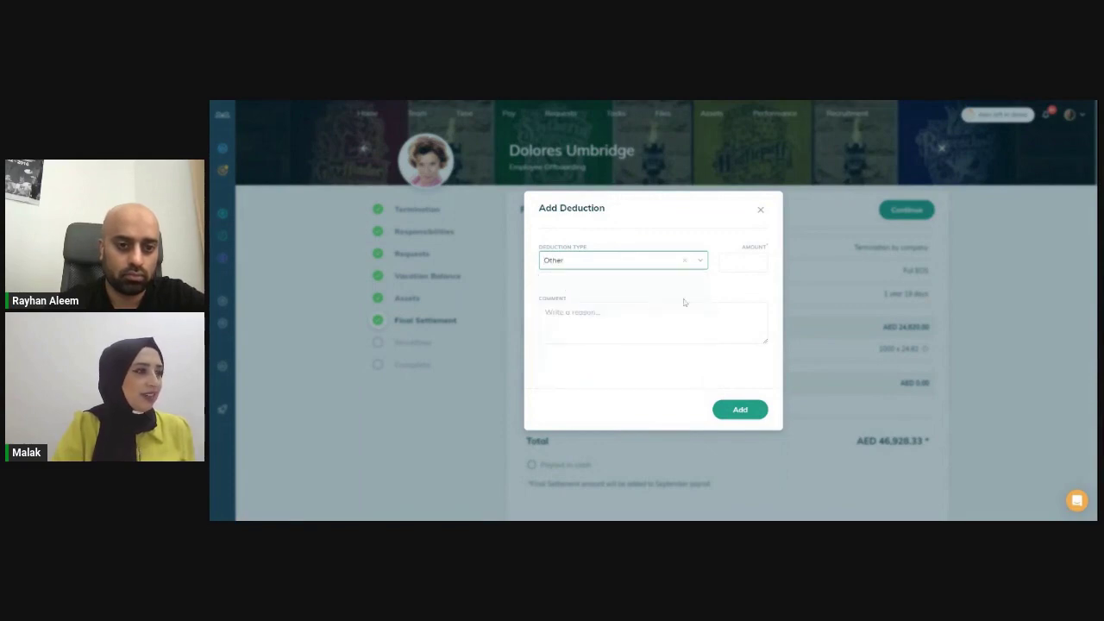
click(726, 261)
text(1000)
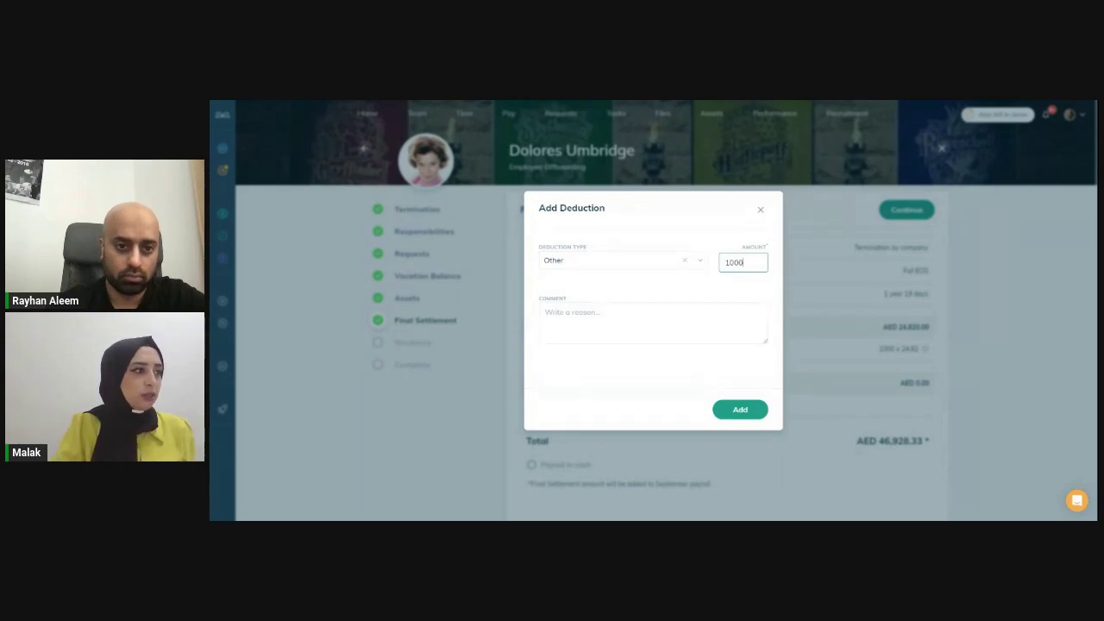
- Enter the comment "For damaged returned asset" on the deduction and add it to the Final Settlement
click(603, 320)
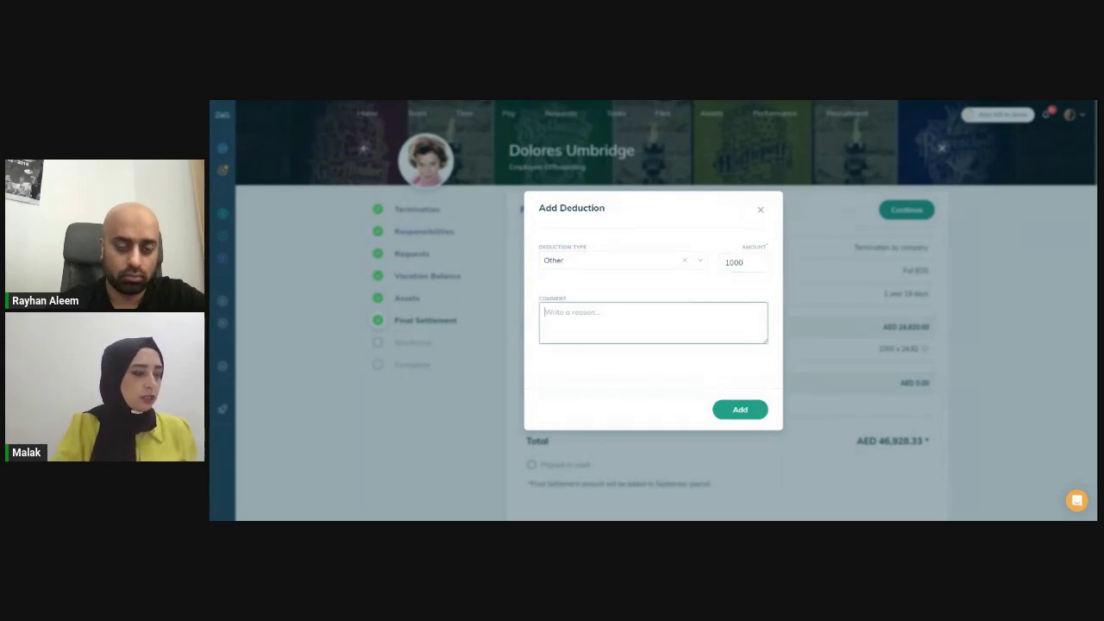
text(Fo)
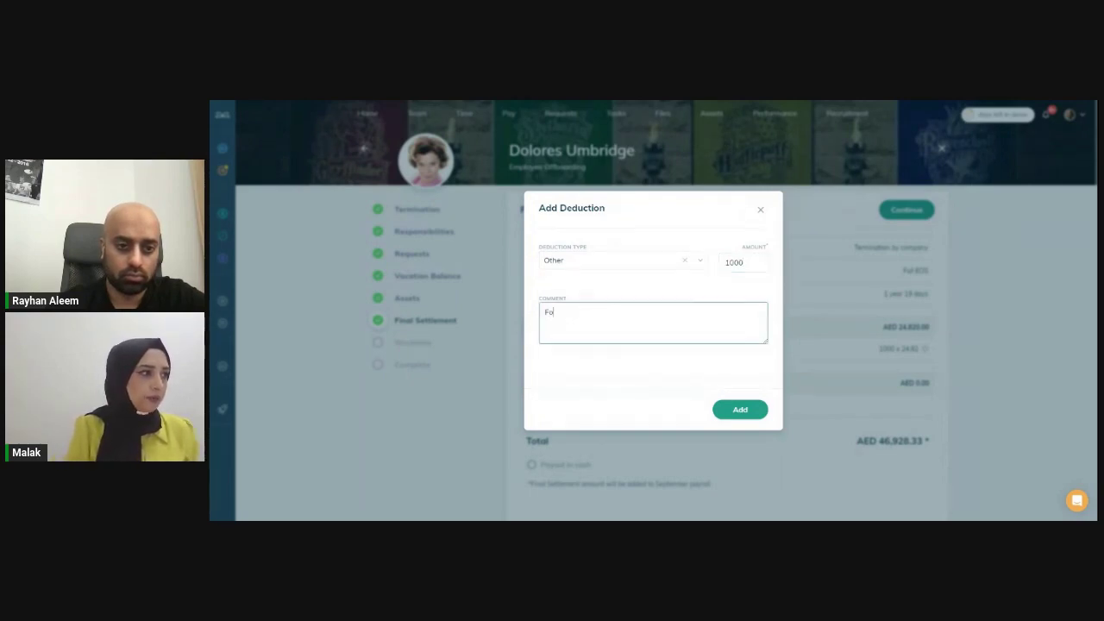
text(r damaged re)
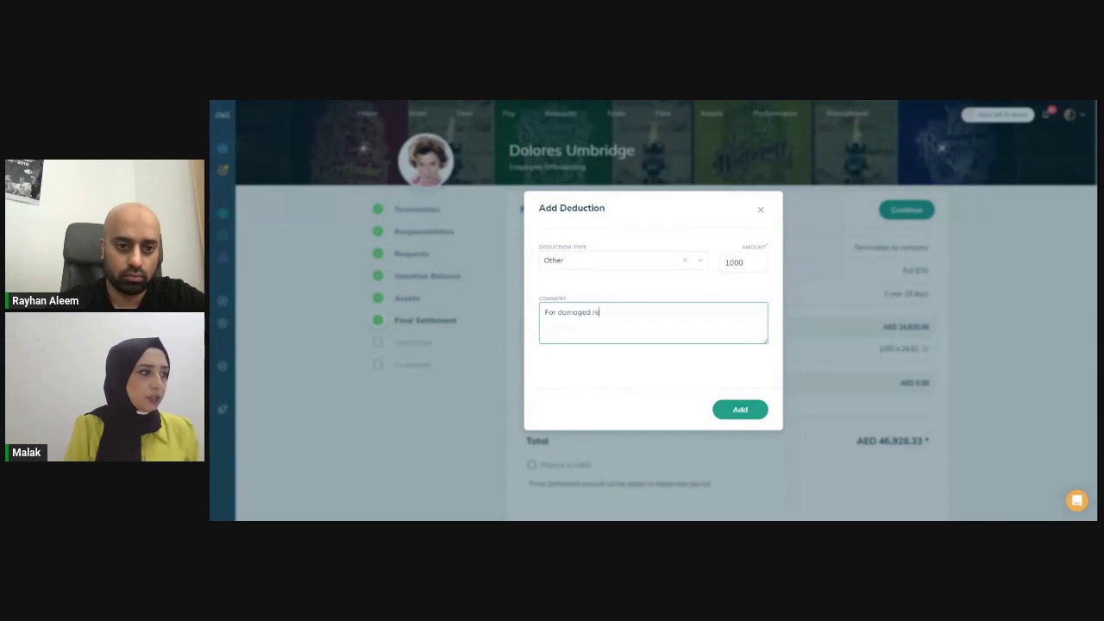
text(turned items)
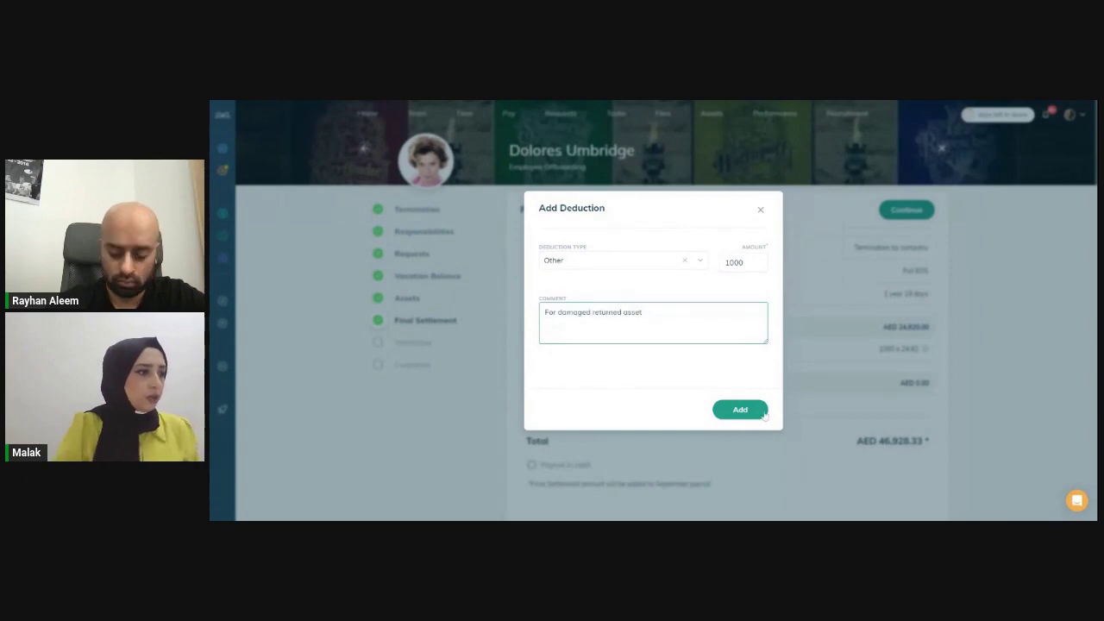
click(763, 416)
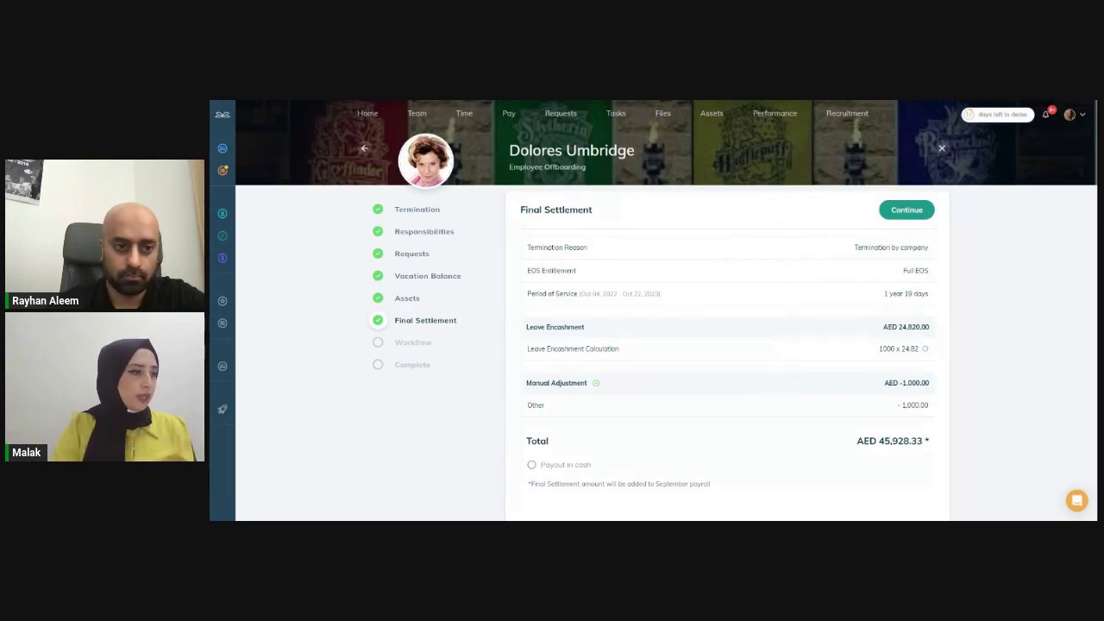
click(596, 384)
click(609, 403)
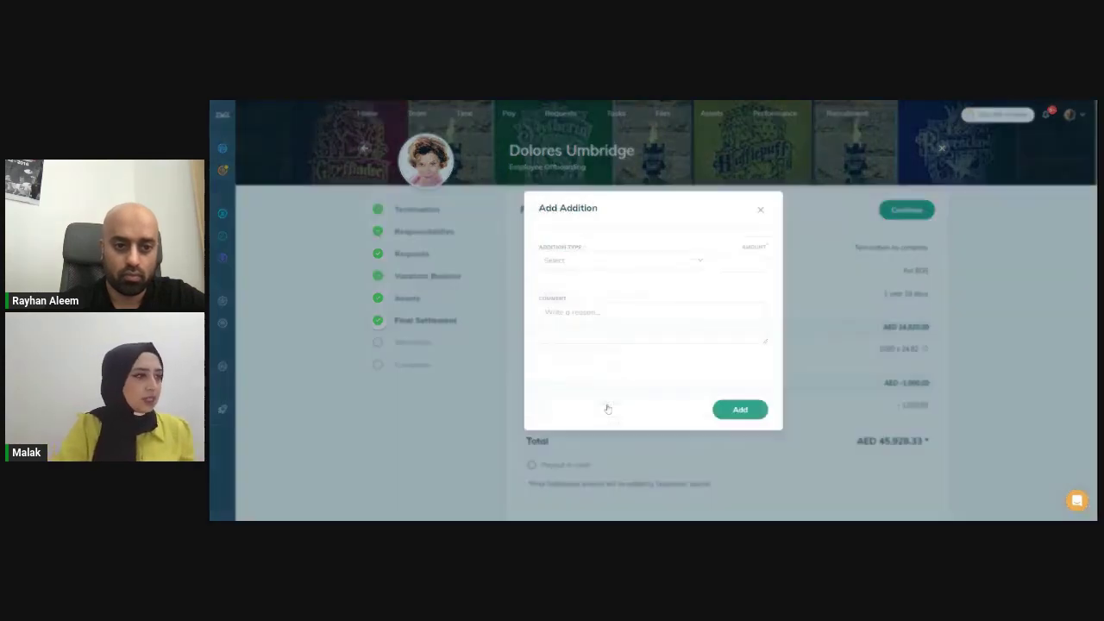
click(683, 259)
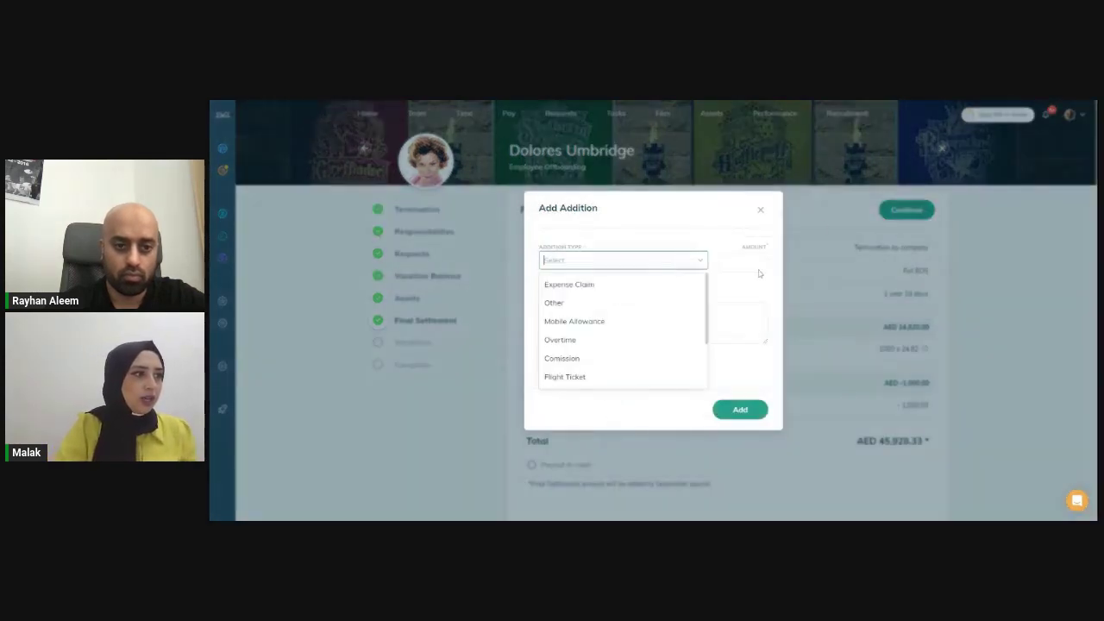
click(762, 212)
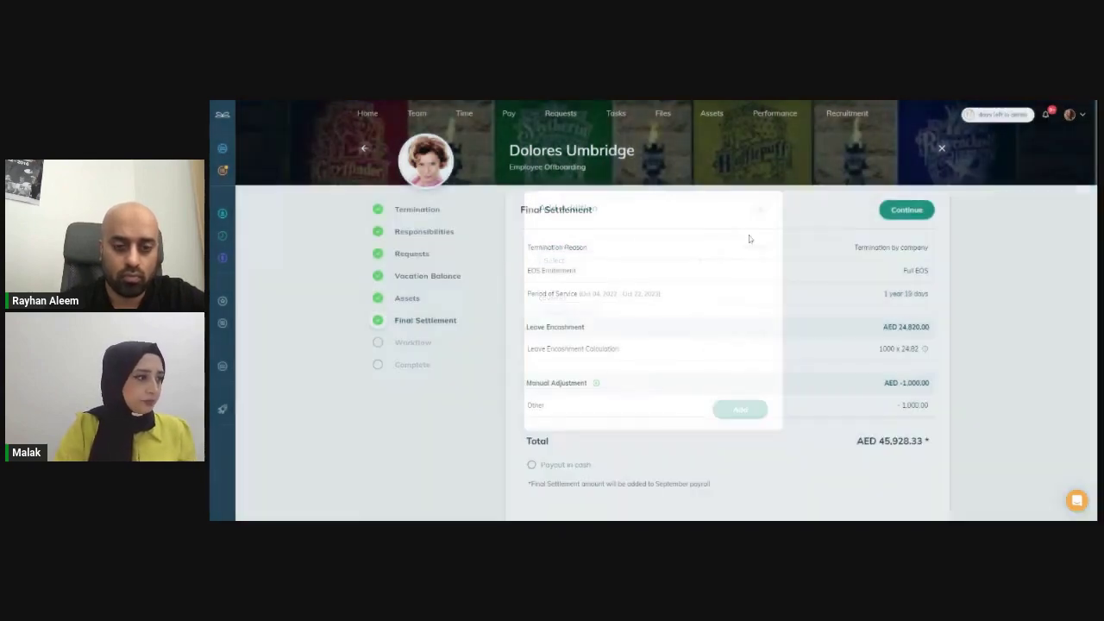
click(762, 213)
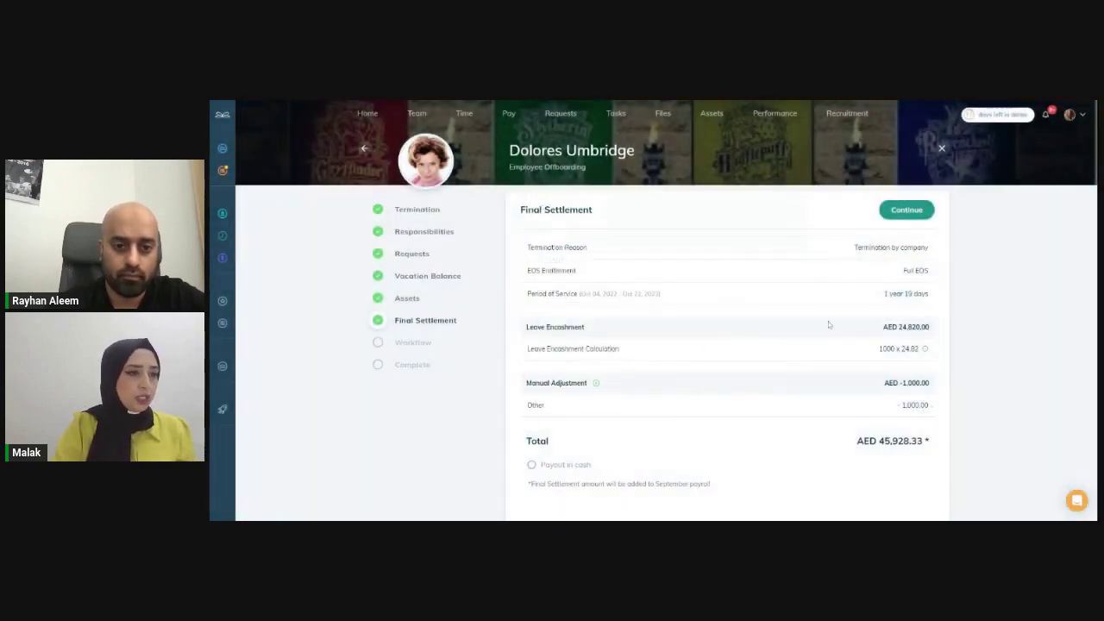
- Examine the Final Settlement's total, try the Payout in cash option on and off, and read the payroll note
drag(925, 441, 856, 443)
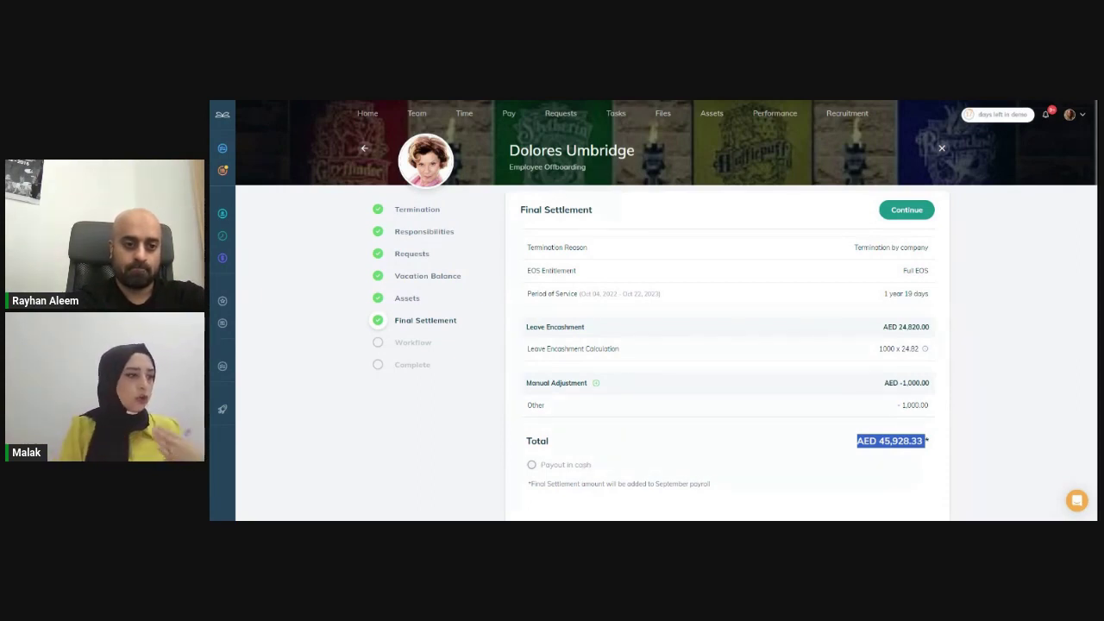
click(583, 466)
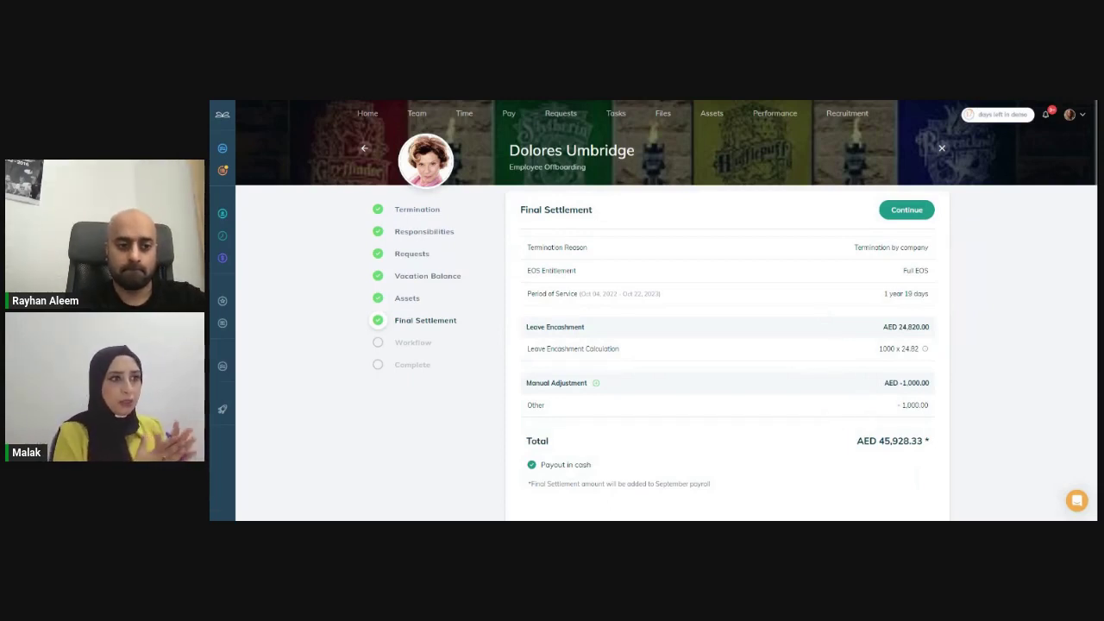
click(531, 465)
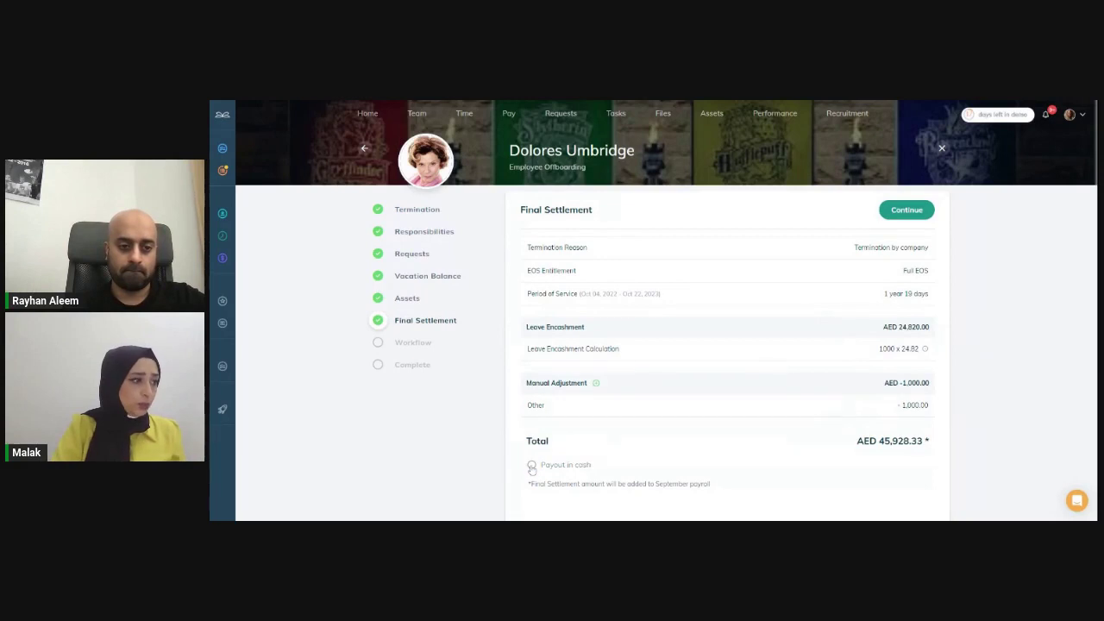
drag(530, 483, 712, 487)
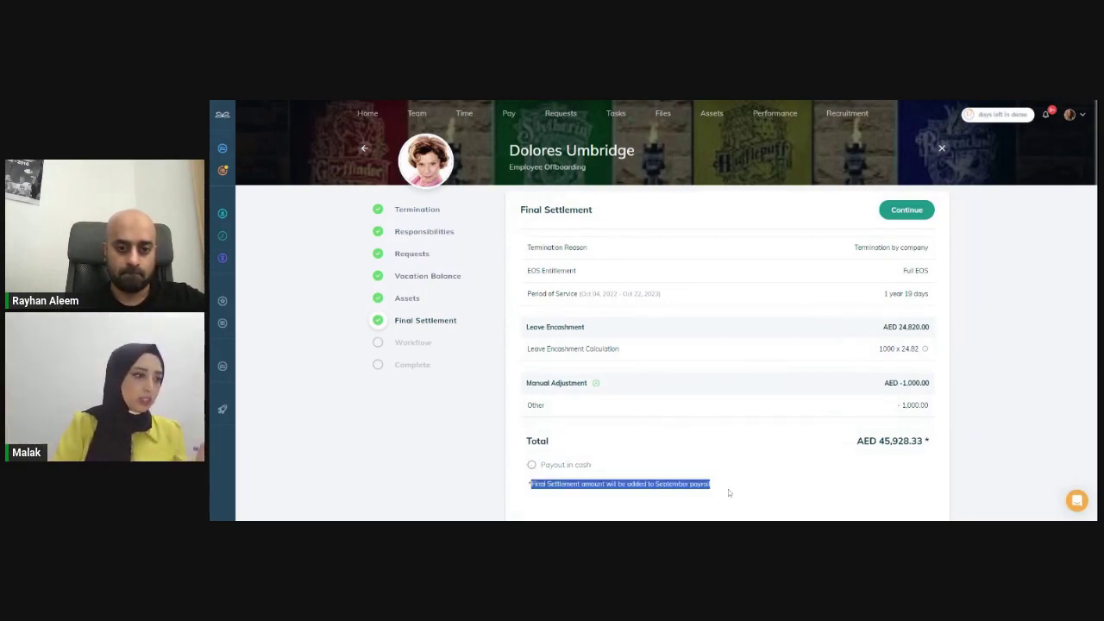
scroll(759, 342, up, 5)
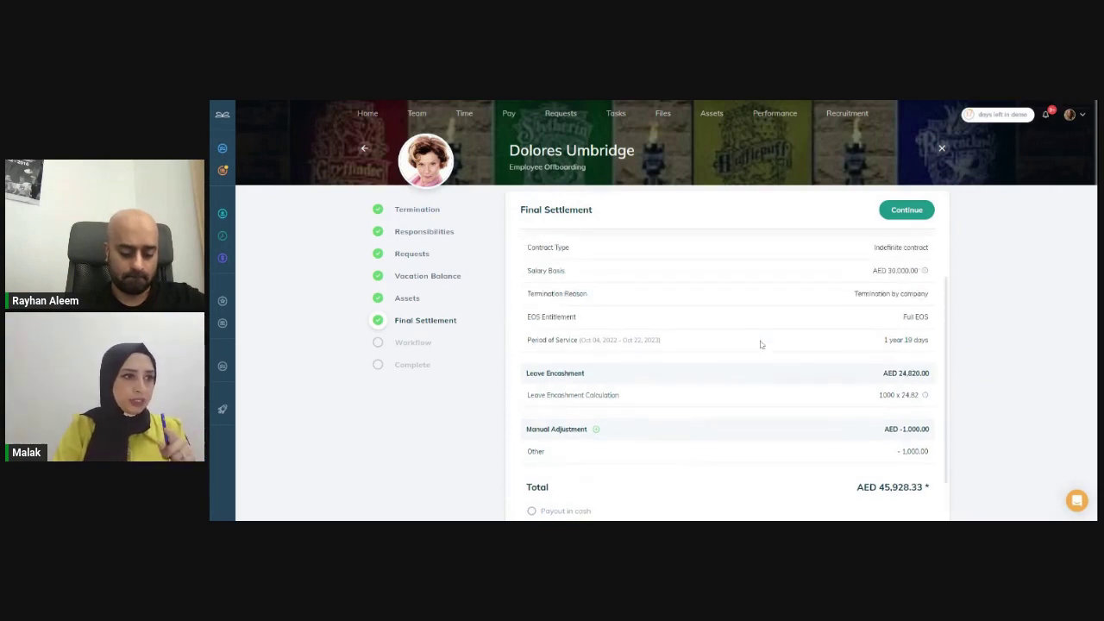
scroll(759, 343, down, 5)
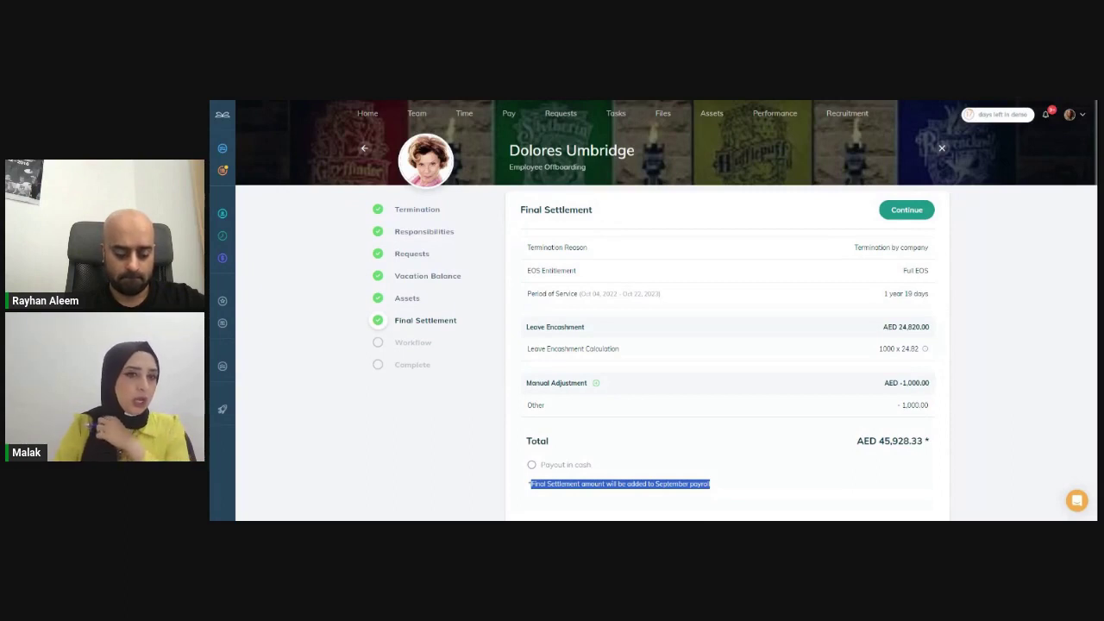
- Proceed to the offboarding workflow and create a custom list with the Paperwork task "Remove from Health Insurance"
click(892, 216)
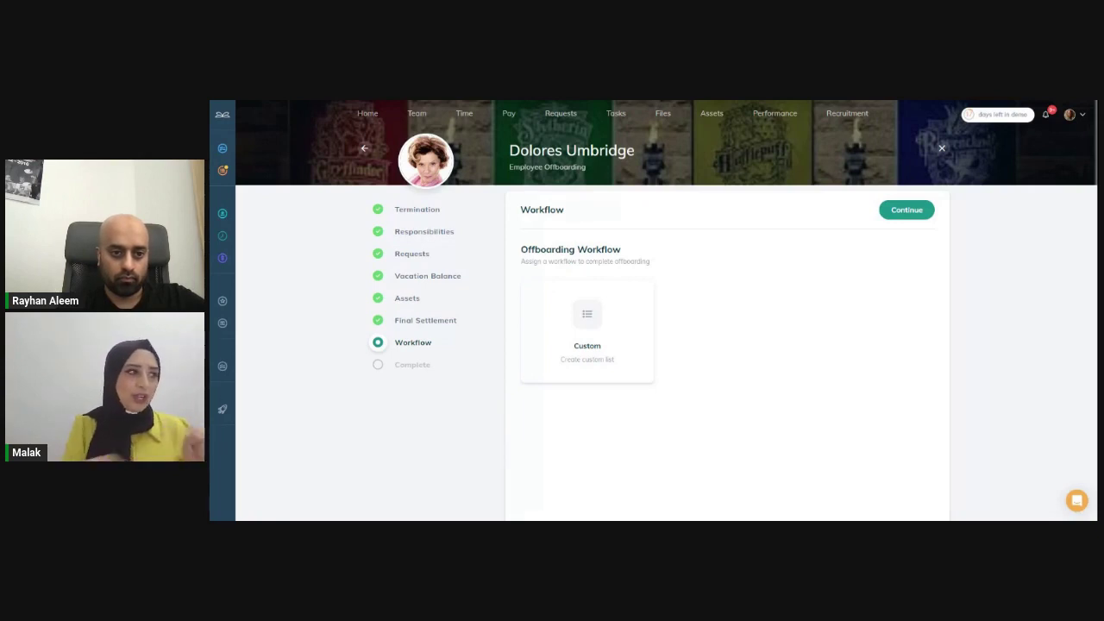
click(618, 334)
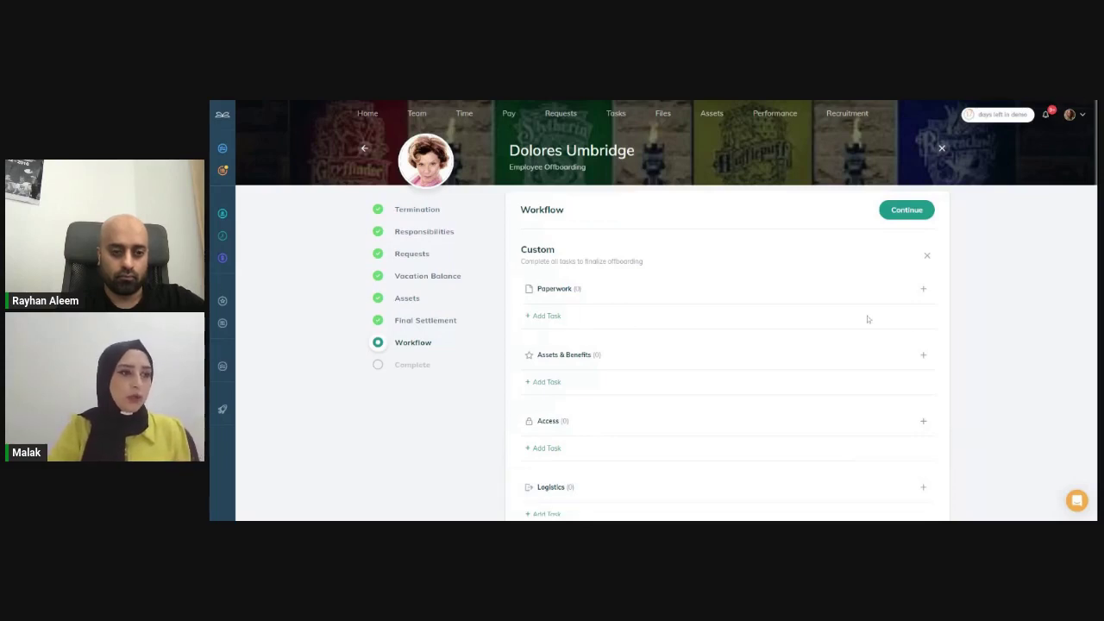
click(922, 288)
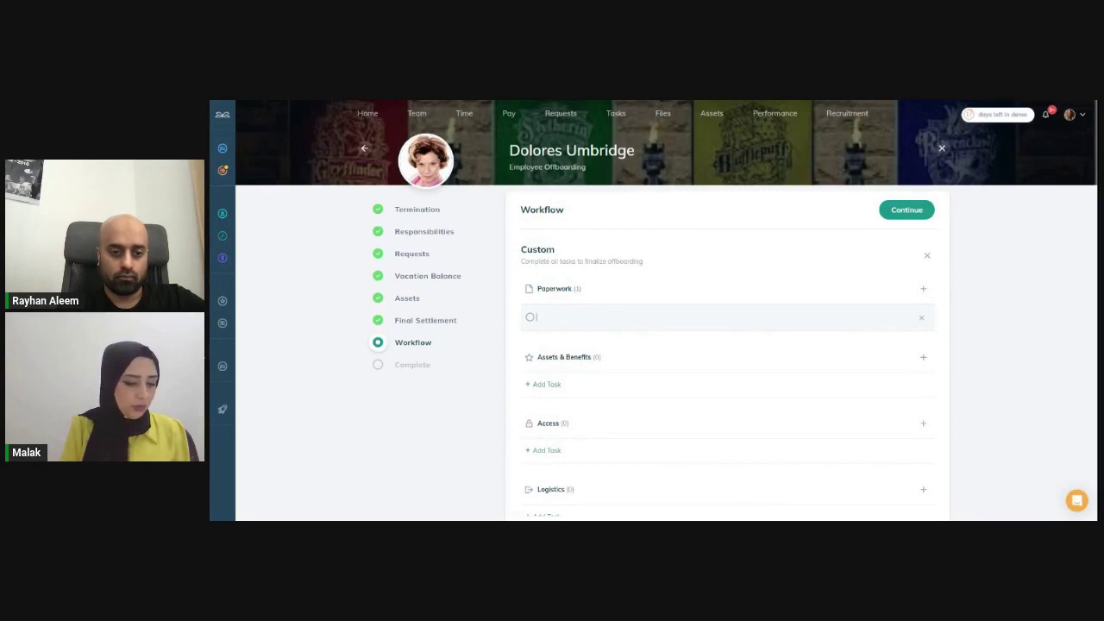
text(Remove f)
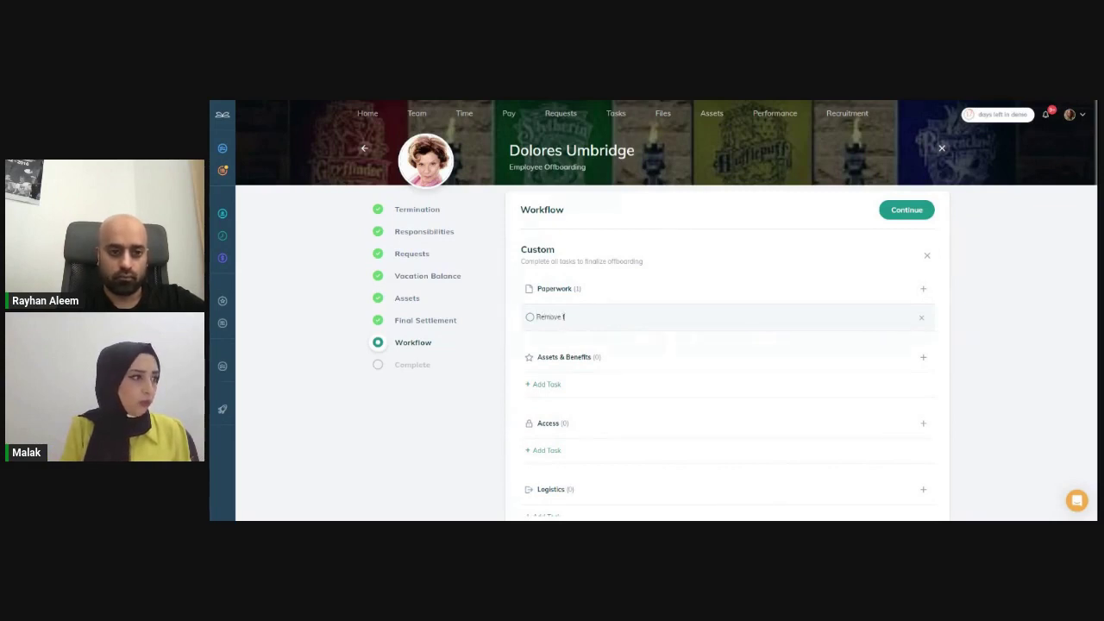
text(rom Health)
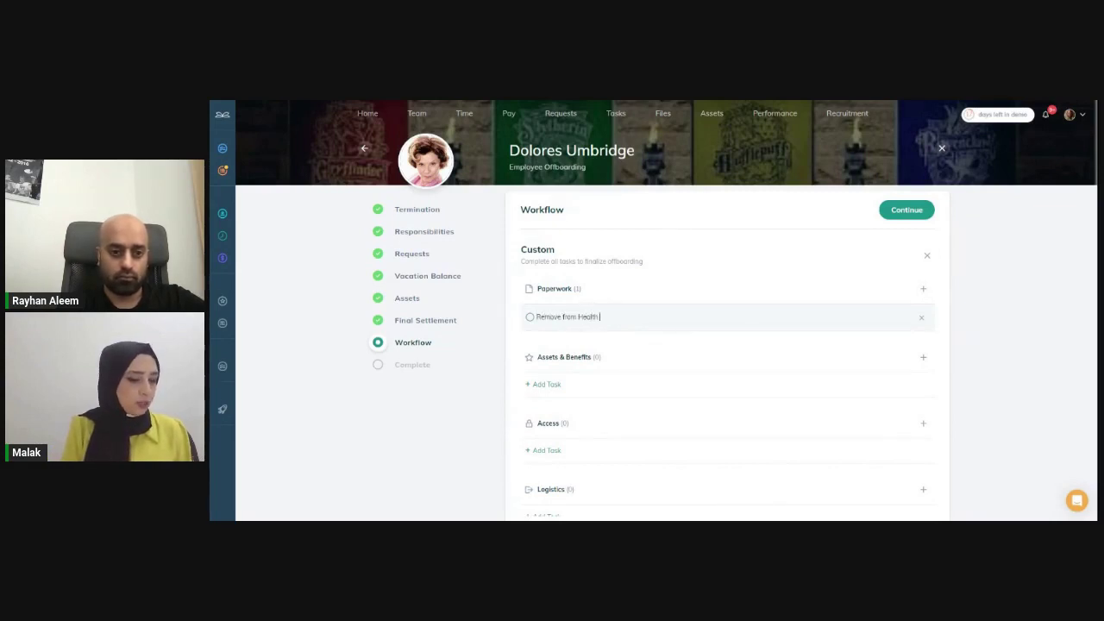
text( Insurance)
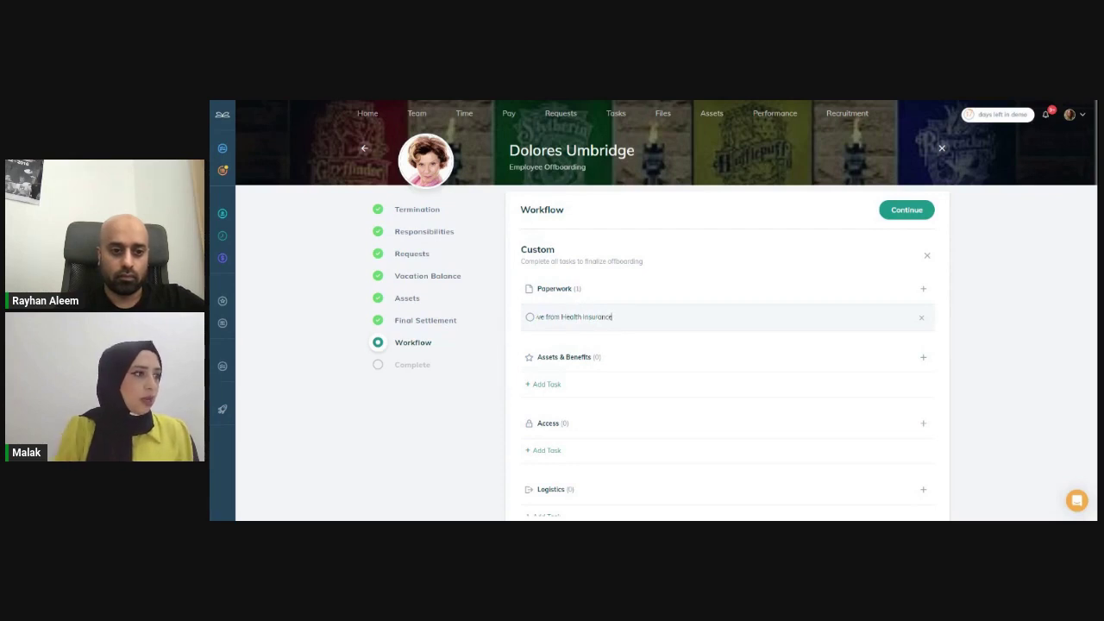
key(Return)
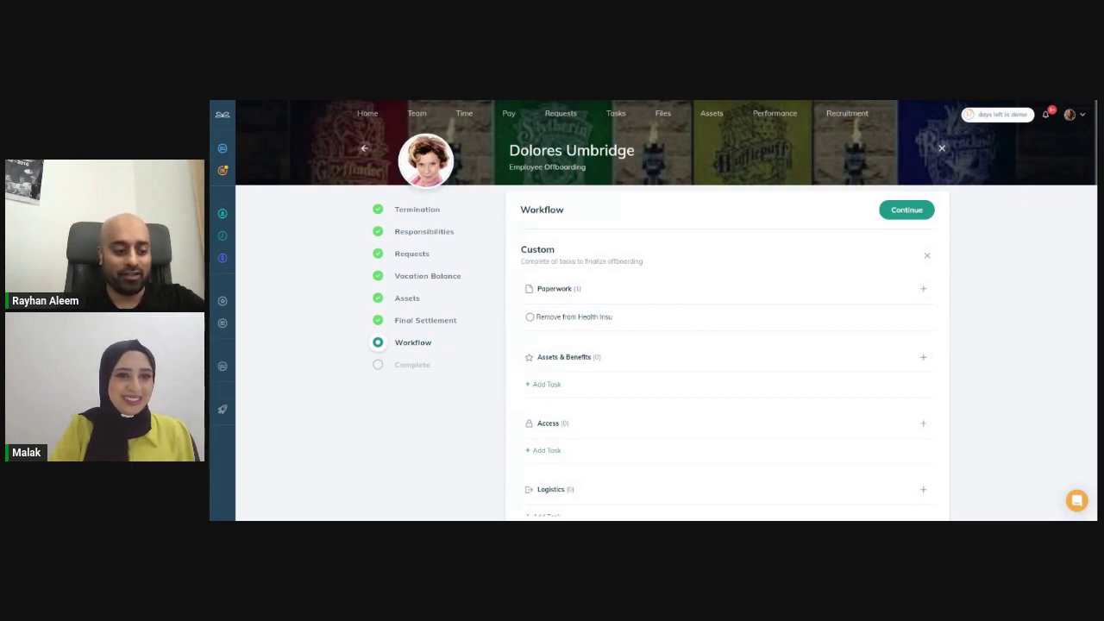
- Add a blank task under Assets & Benefits and a "Remove Email Access" task under Access
click(561, 385)
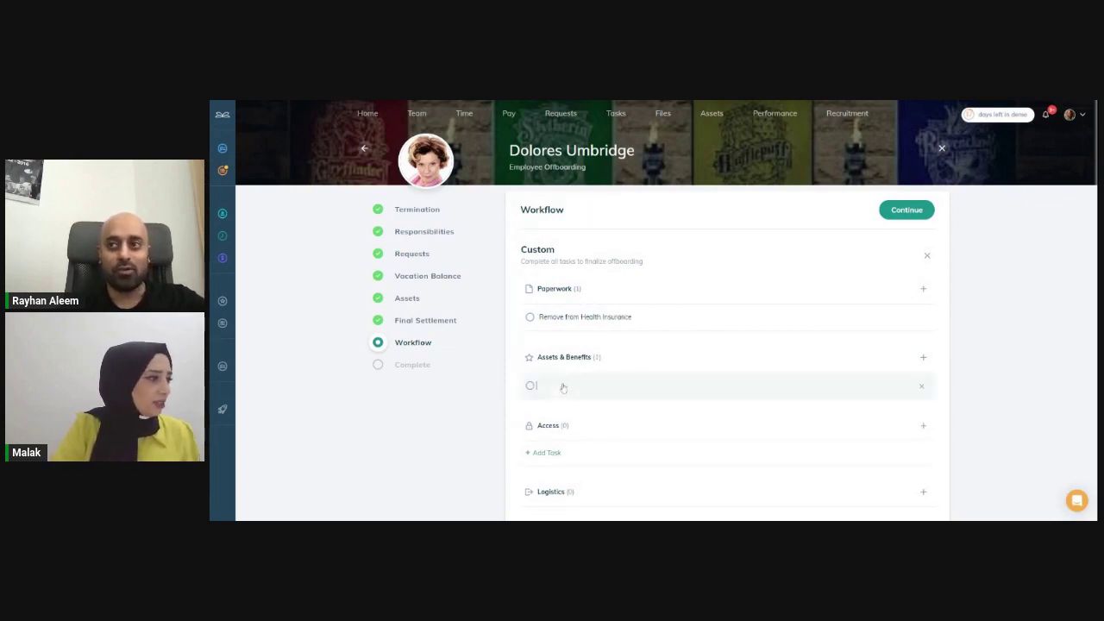
click(547, 451)
text(Rem)
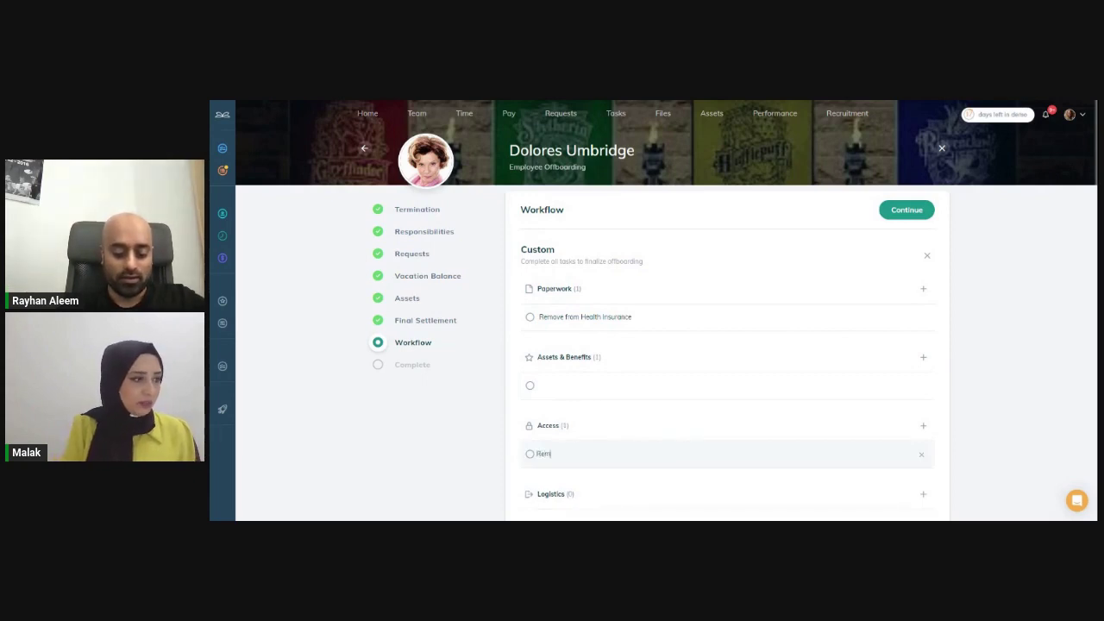
text(ove Email)
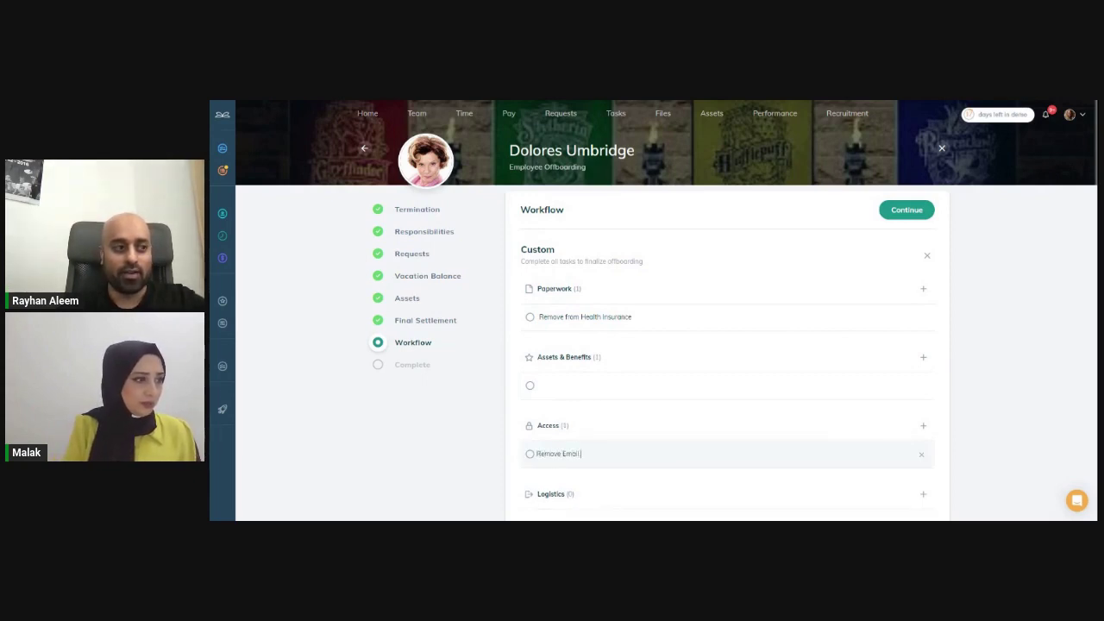
text( Access)
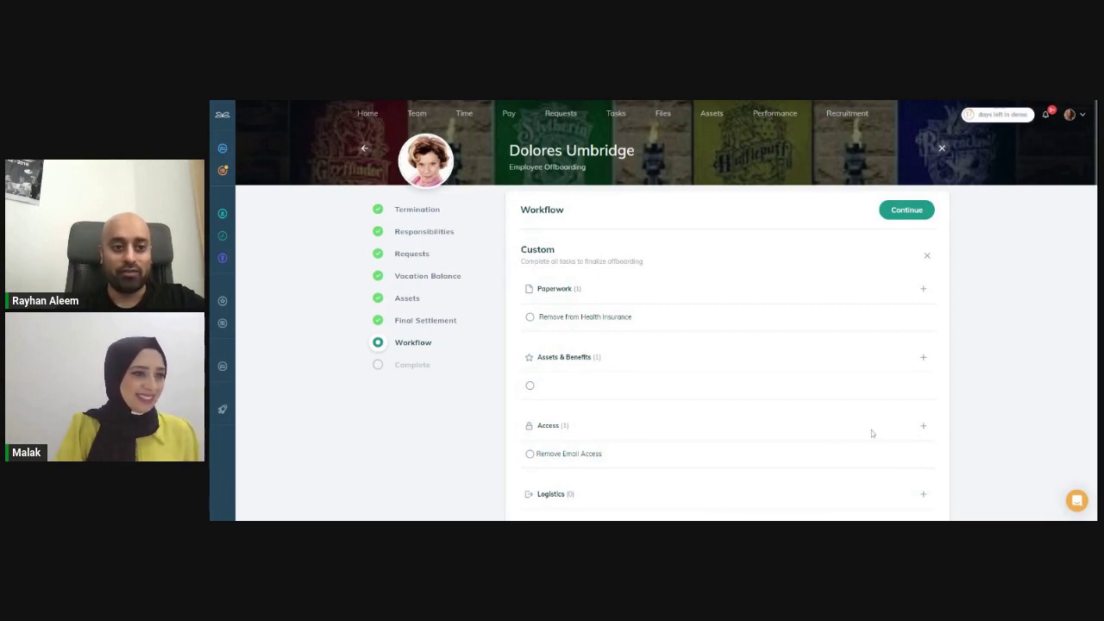
- Add a "Remove Asana Account" task under Access in the custom offboarding list
click(929, 427)
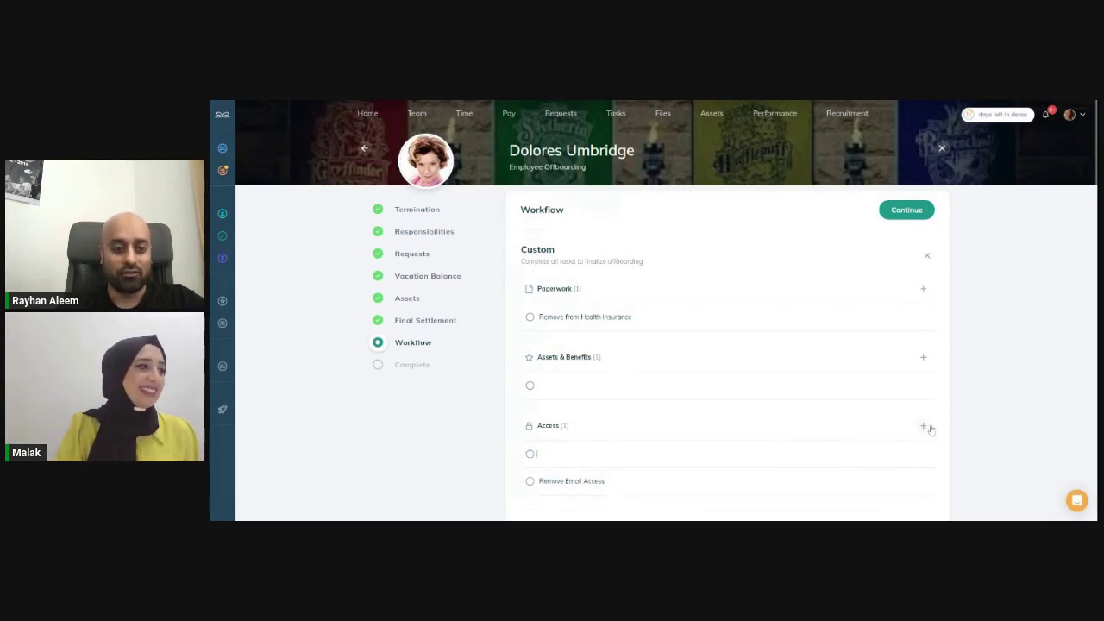
text(Remo)
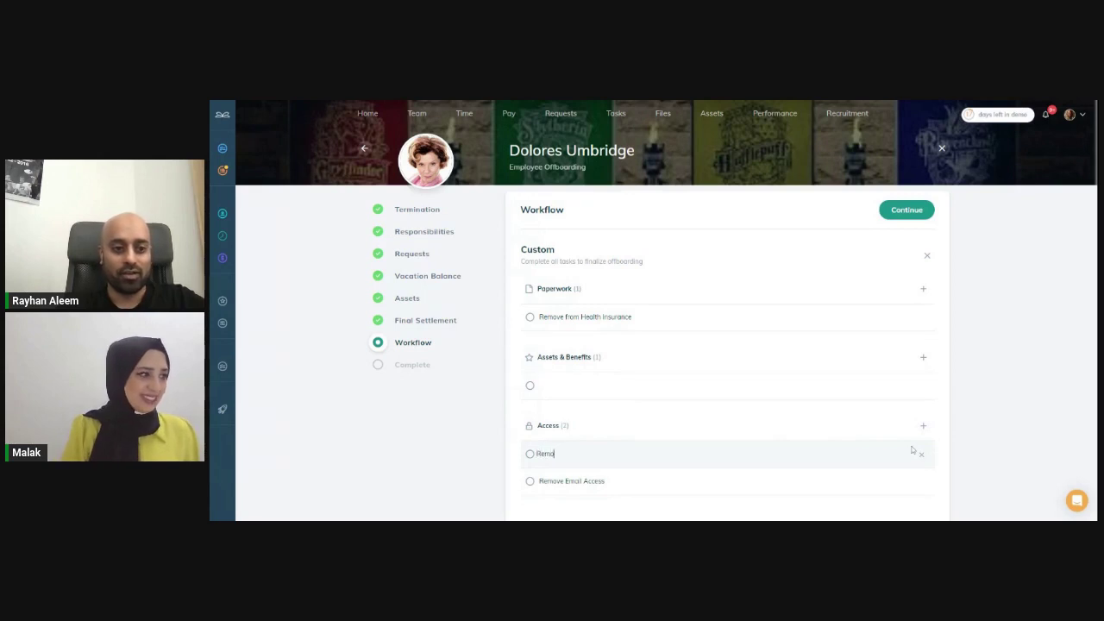
text(ve As)
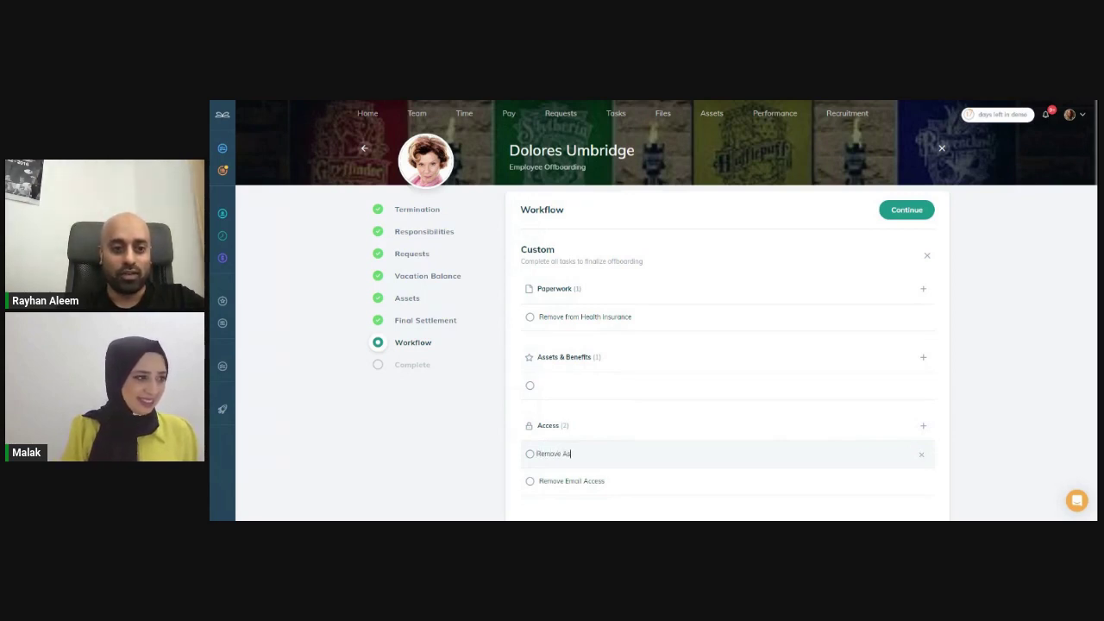
text(sna)
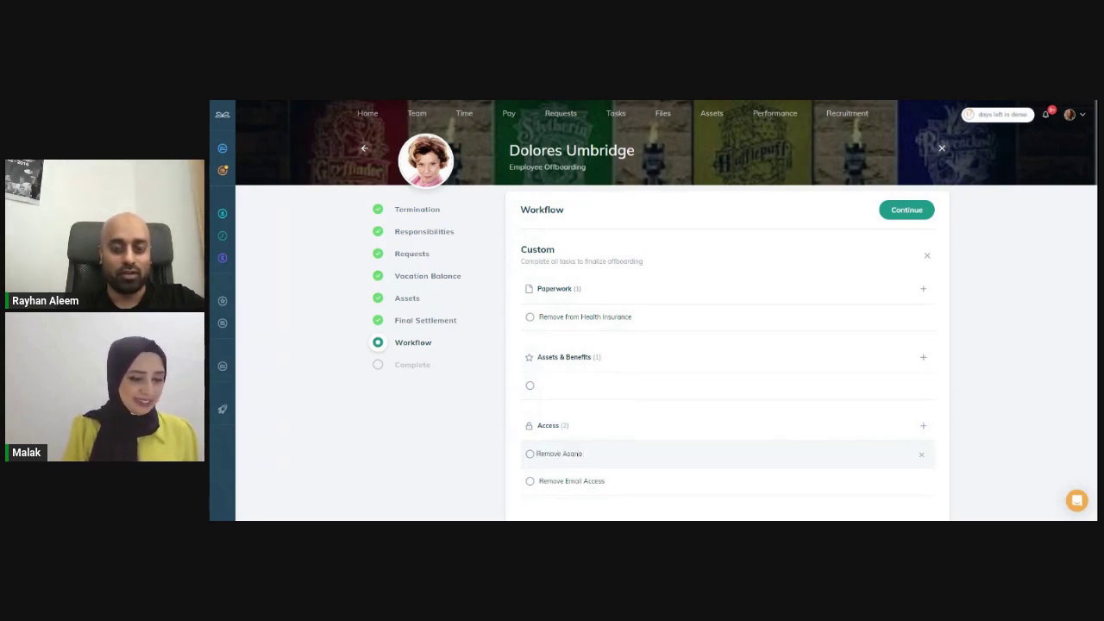
text( Account)
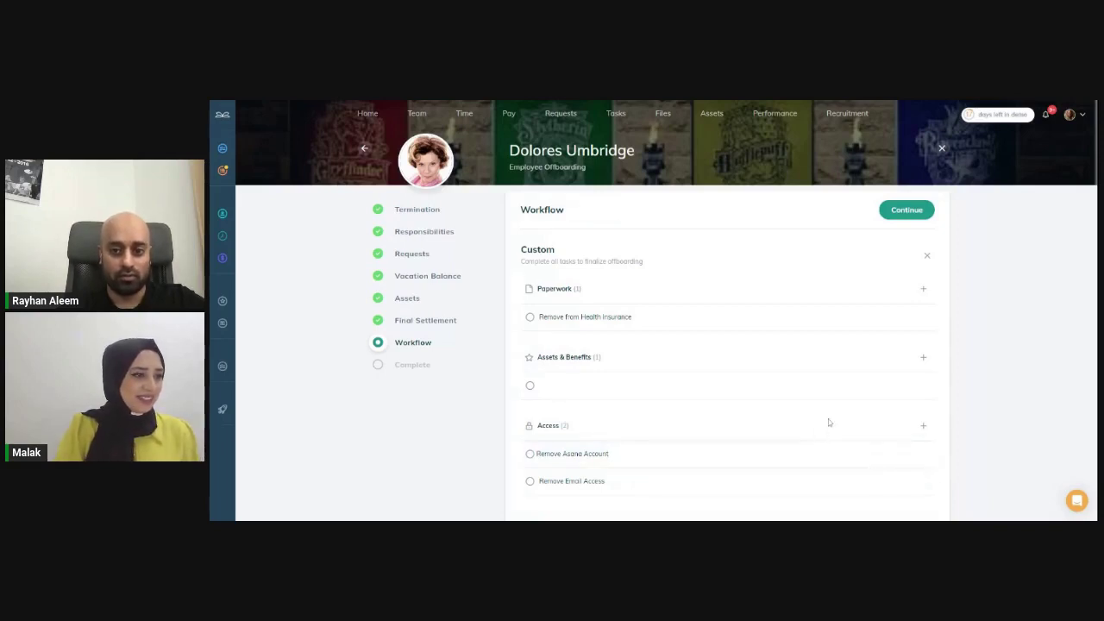
- Review the custom list's remaining task categories and try to continue with this workflow
scroll(733, 433, down, 1)
scroll(732, 434, down, 3)
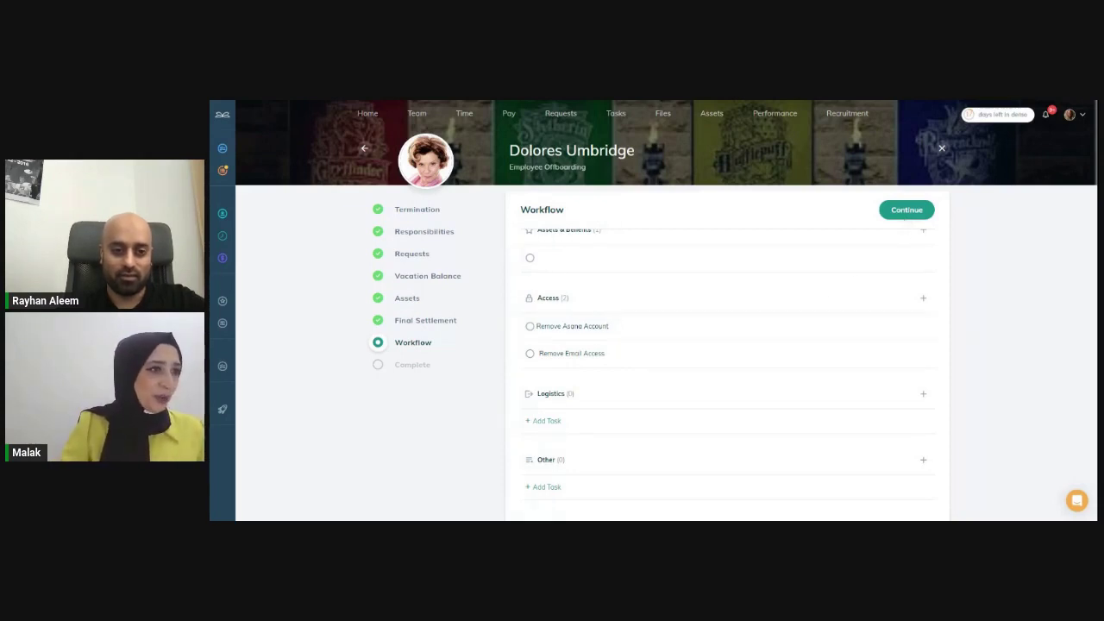
scroll(833, 374, up, 3)
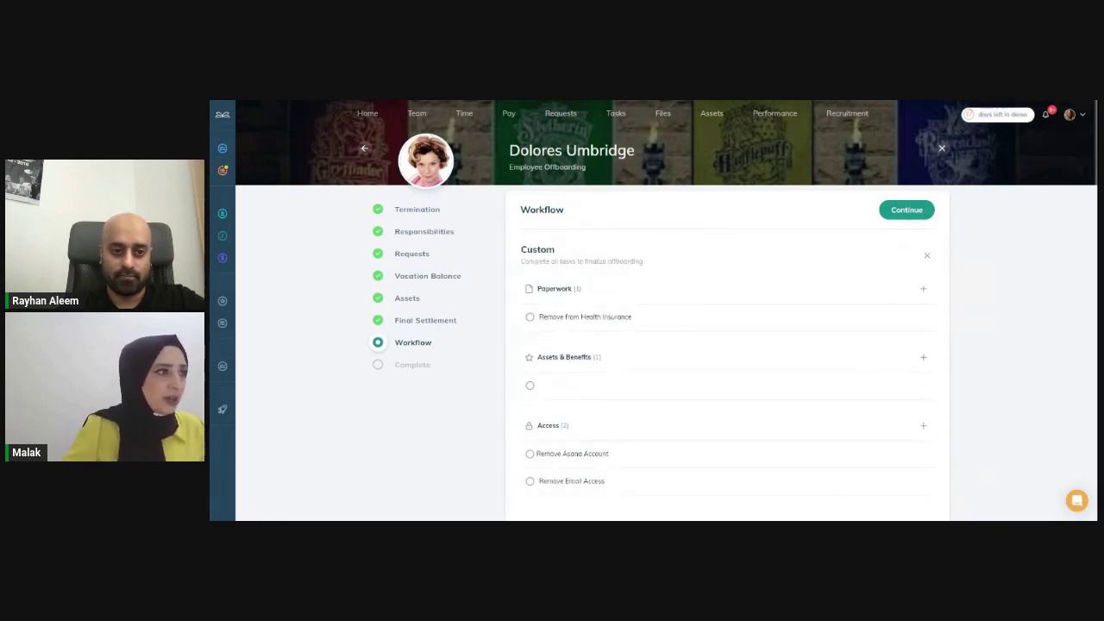
click(915, 213)
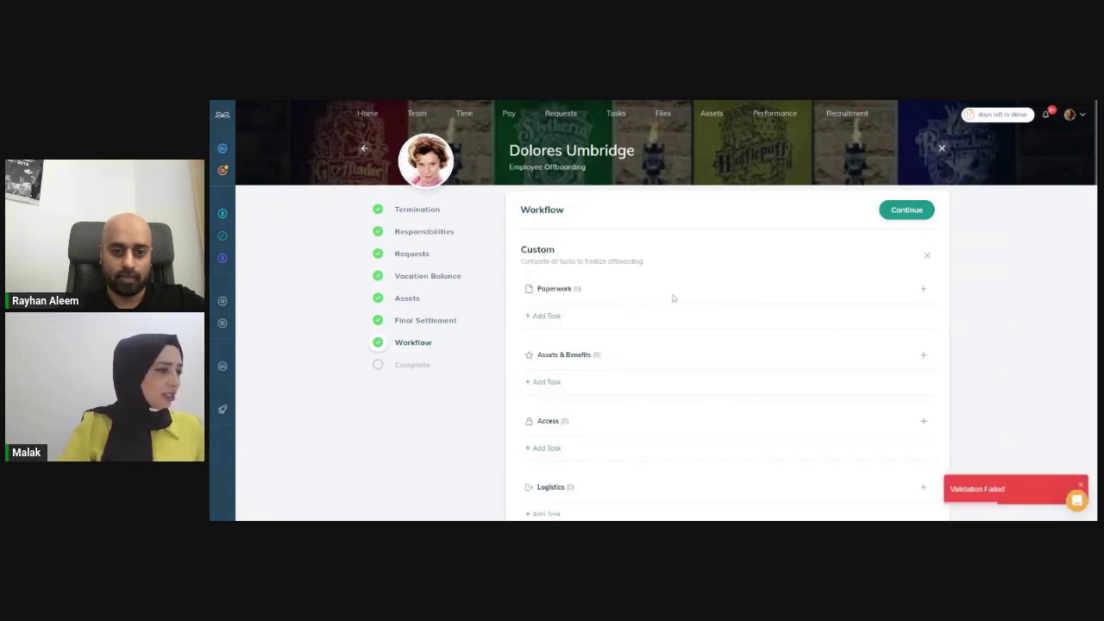
- Discard the emptied custom list and proceed to the Complete stage without an assigned workflow
scroll(708, 384, down, 1)
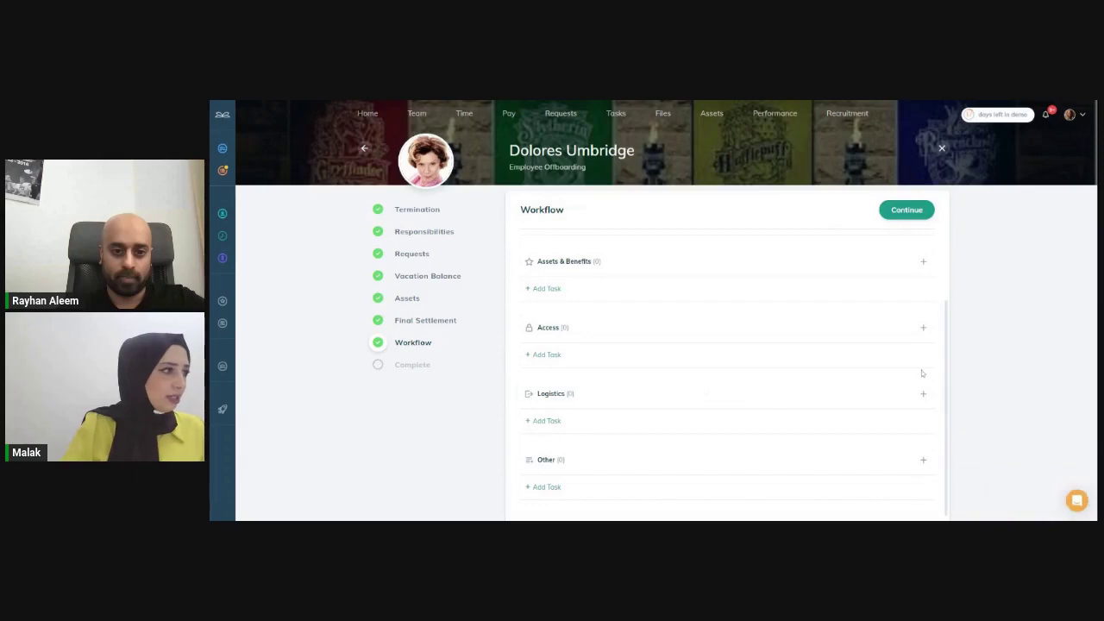
scroll(795, 381, up, 1)
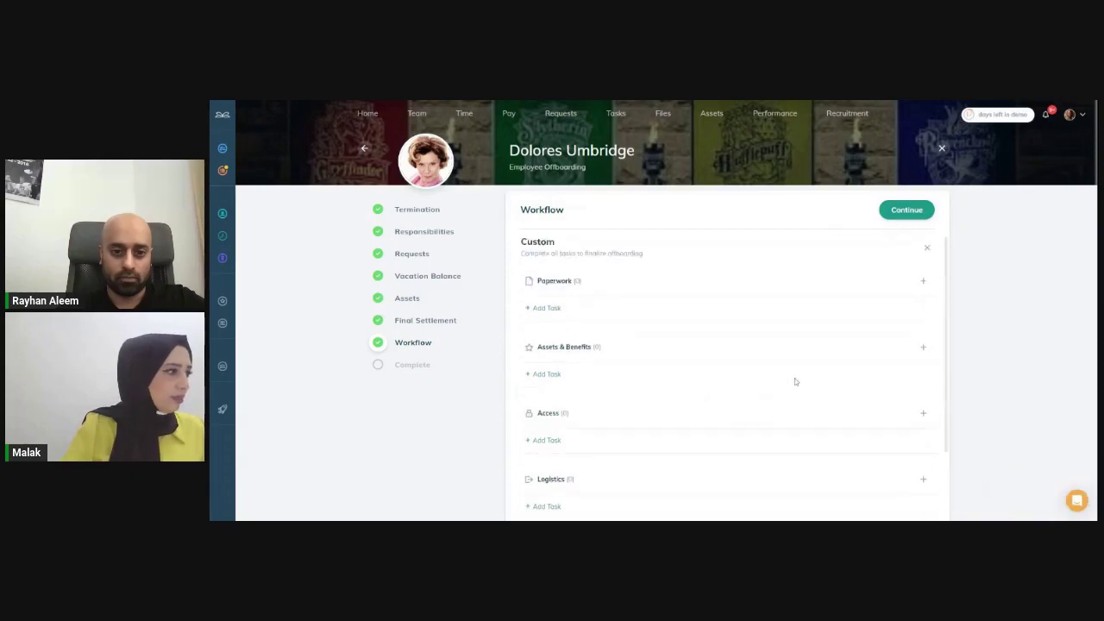
click(927, 256)
click(677, 386)
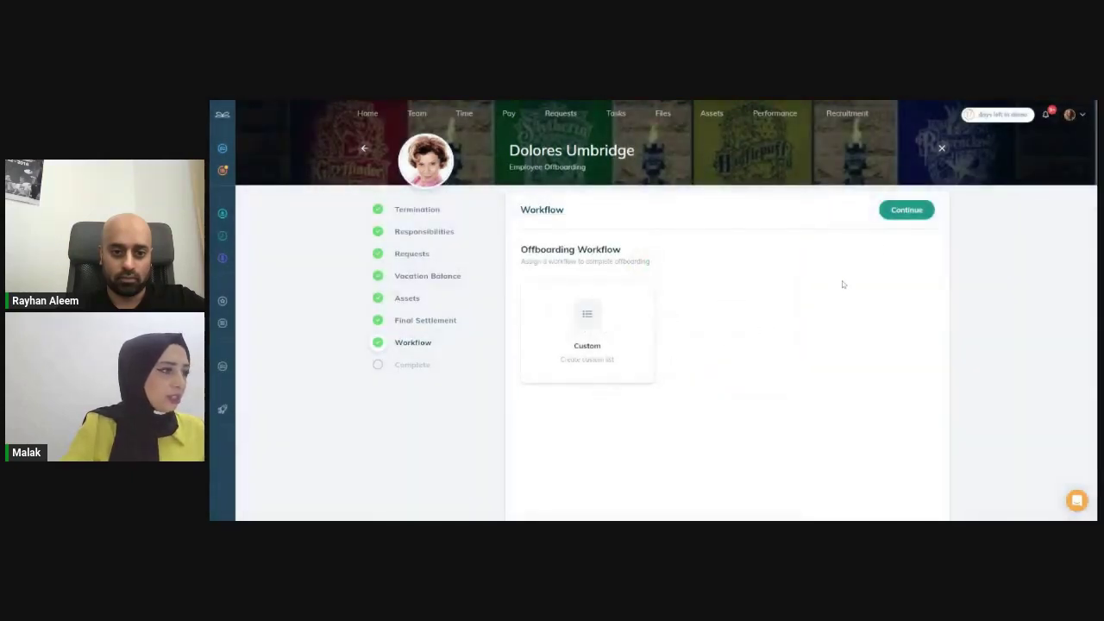
click(894, 219)
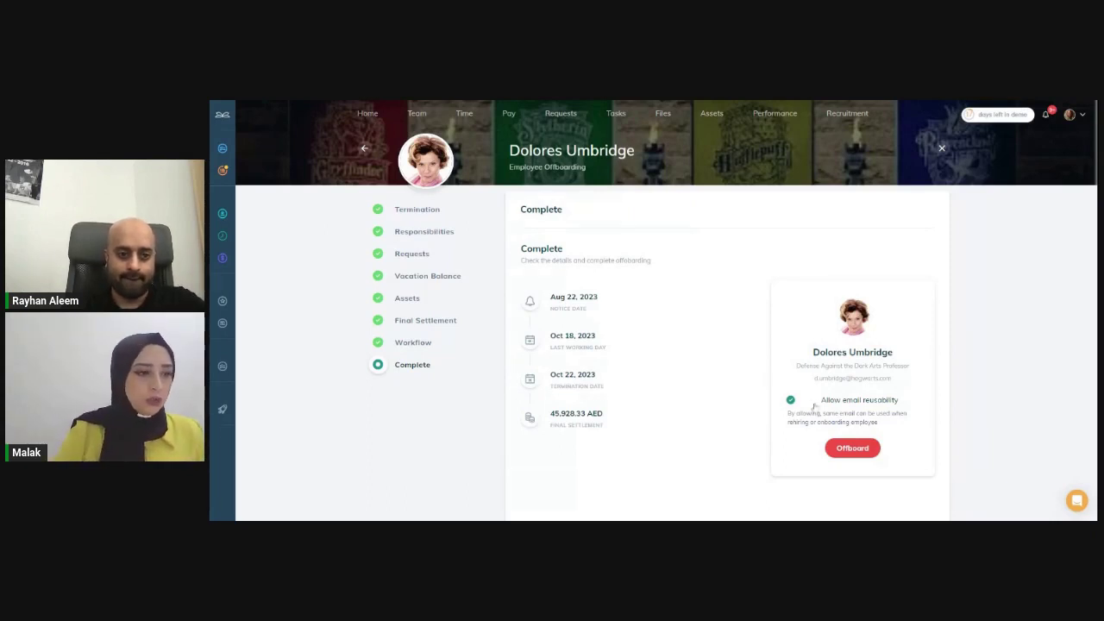
- Offboard the employee and open the offboarded employee's profile
click(852, 452)
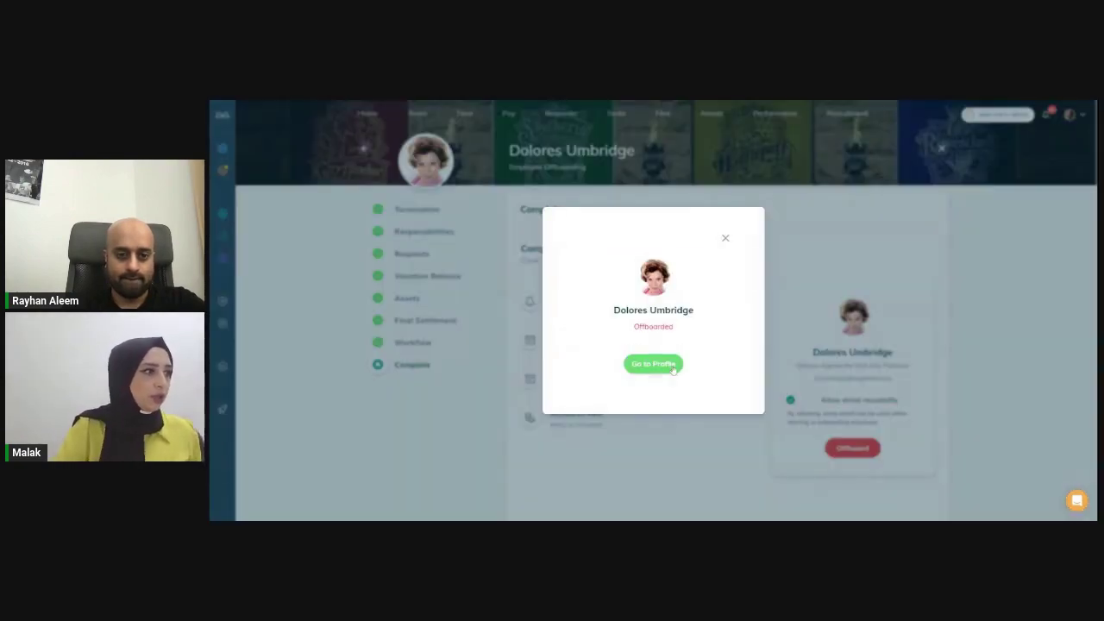
click(674, 369)
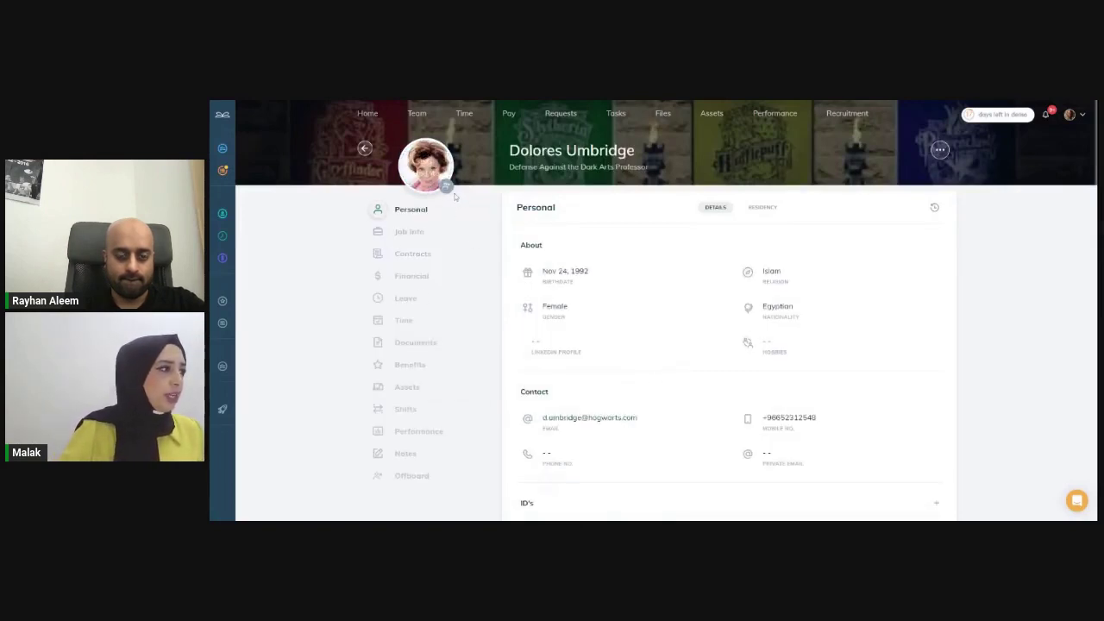
mouse_move(446, 190)
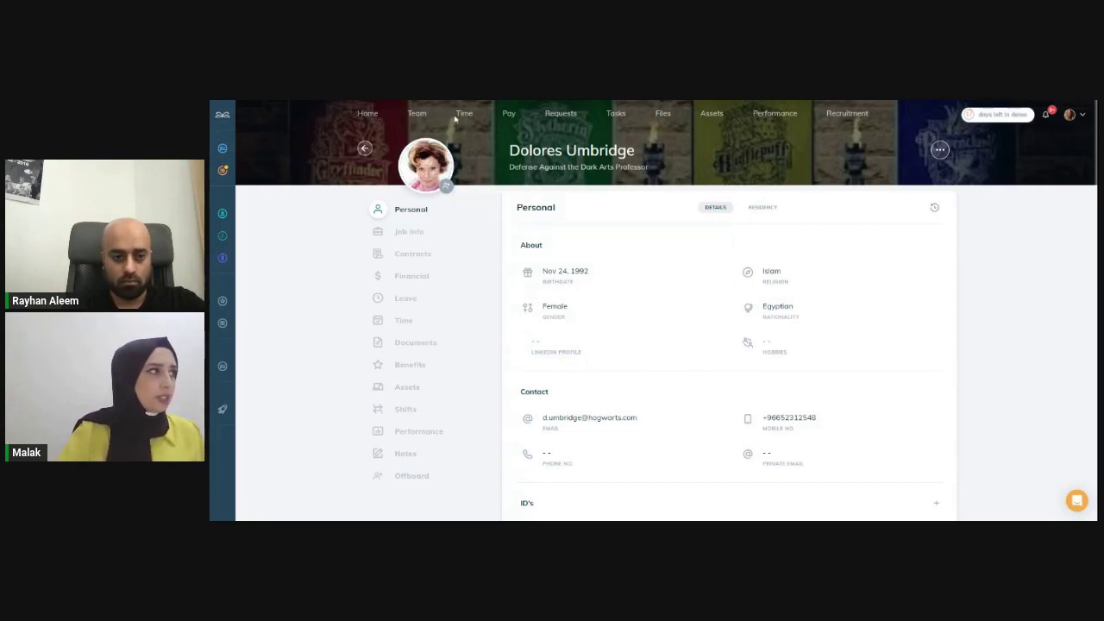
- Open the employee from the team's scheduled offboardings and view the Workflow section of the Offboard record
click(417, 114)
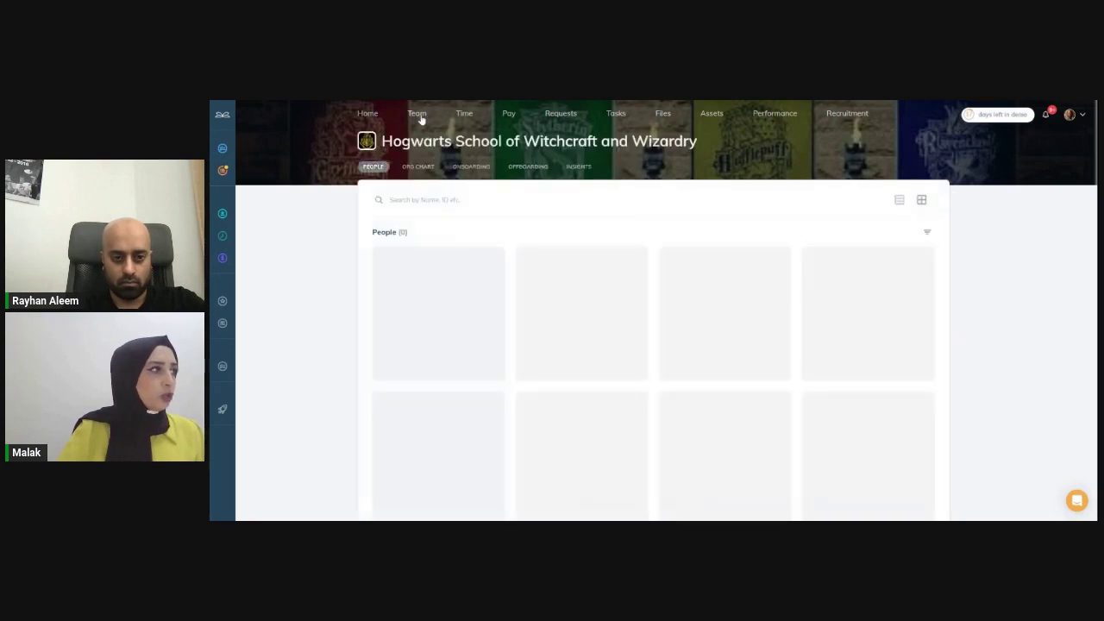
click(521, 168)
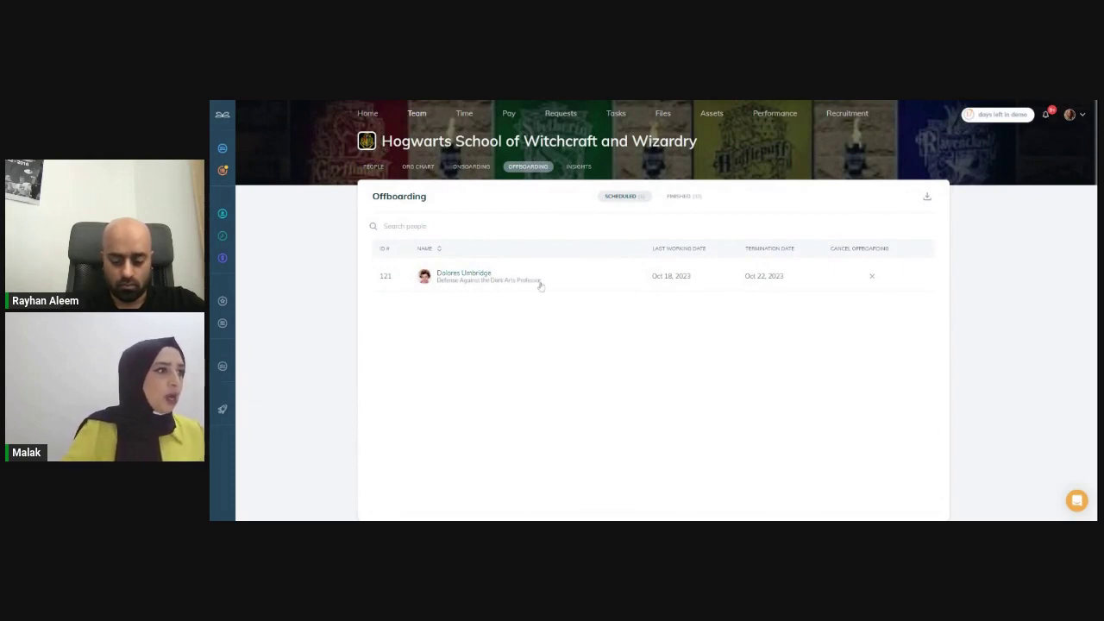
click(492, 282)
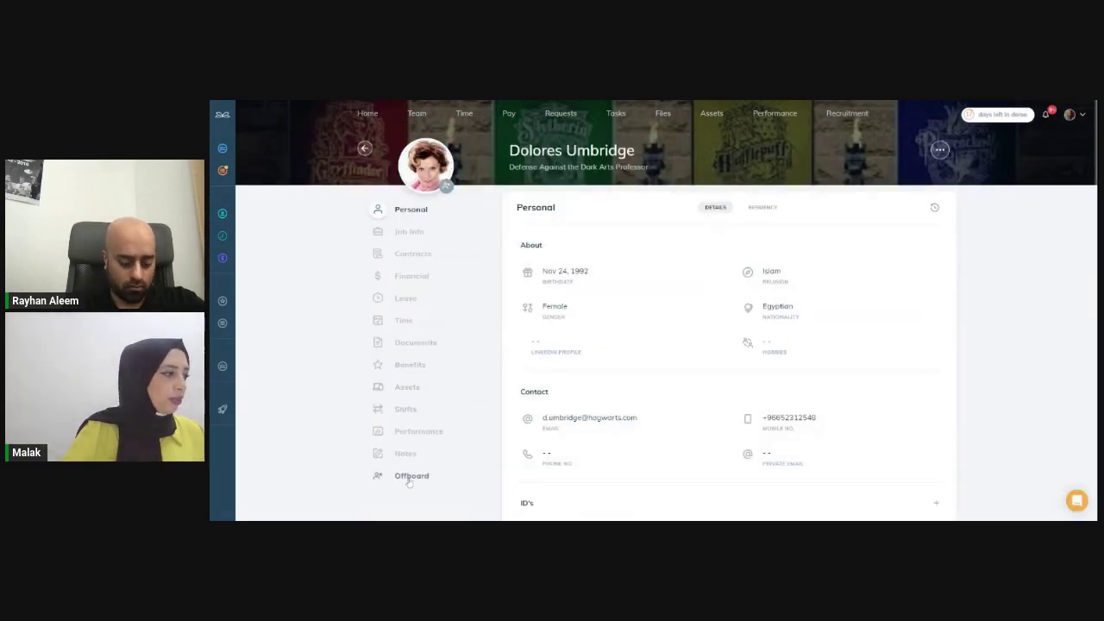
click(402, 478)
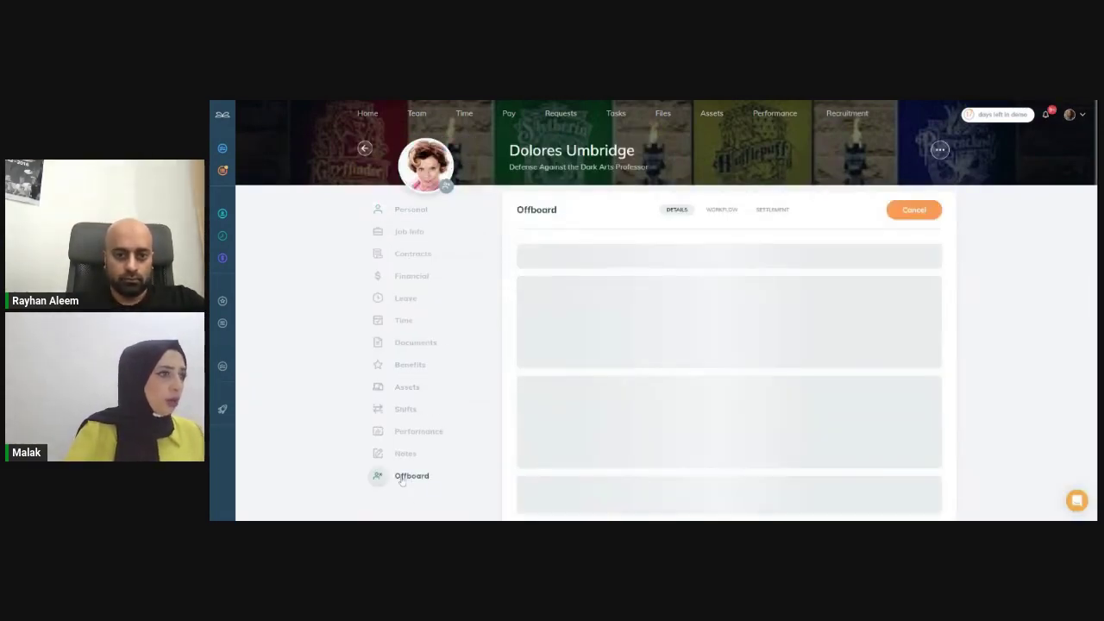
click(721, 209)
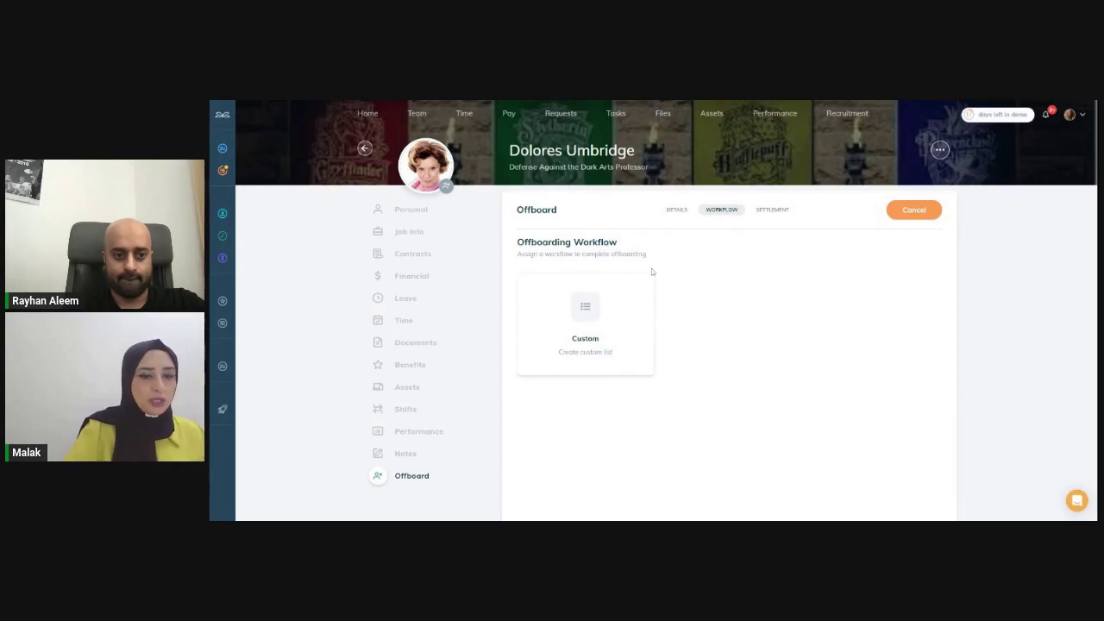
- Examine the employee's offboarding Settlement, expanding the salary Package to view its components
click(783, 215)
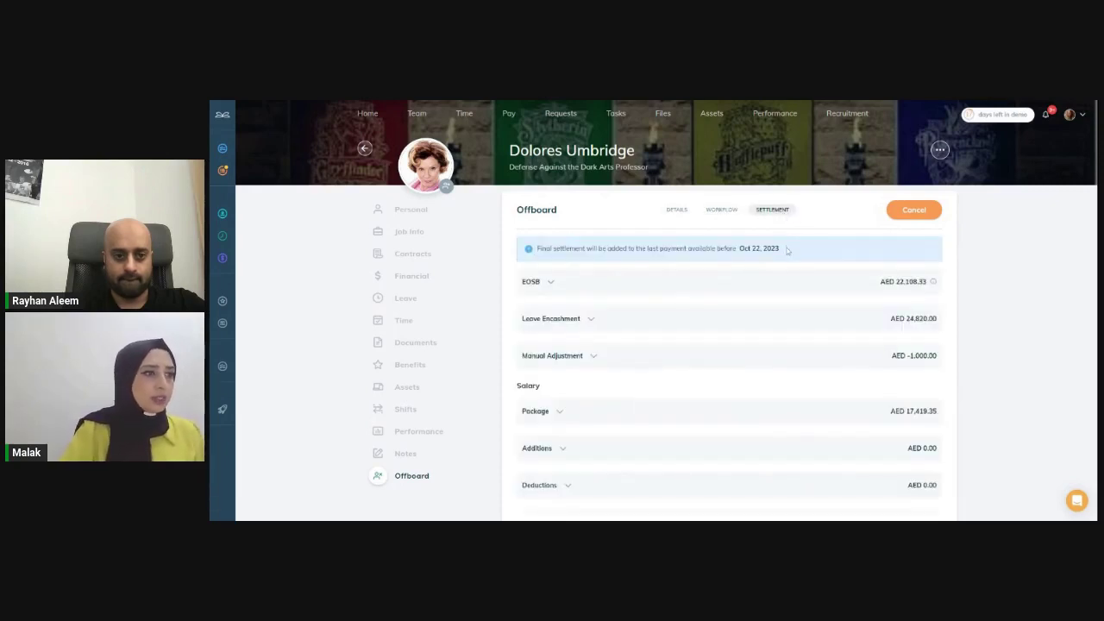
scroll(805, 289, down, 3)
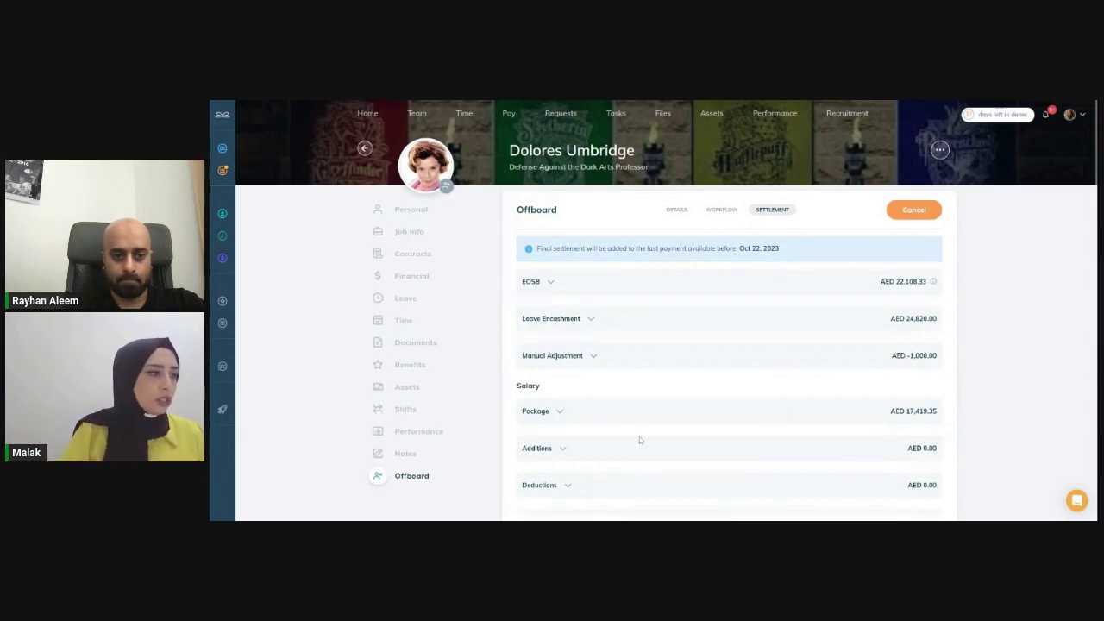
click(560, 413)
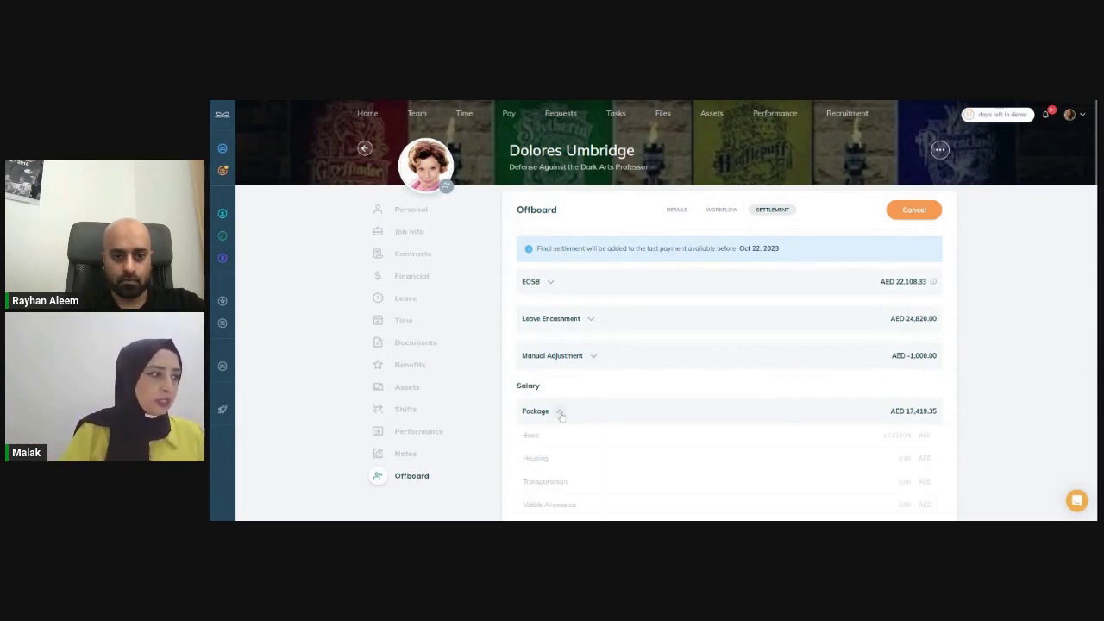
scroll(594, 433, down, 1)
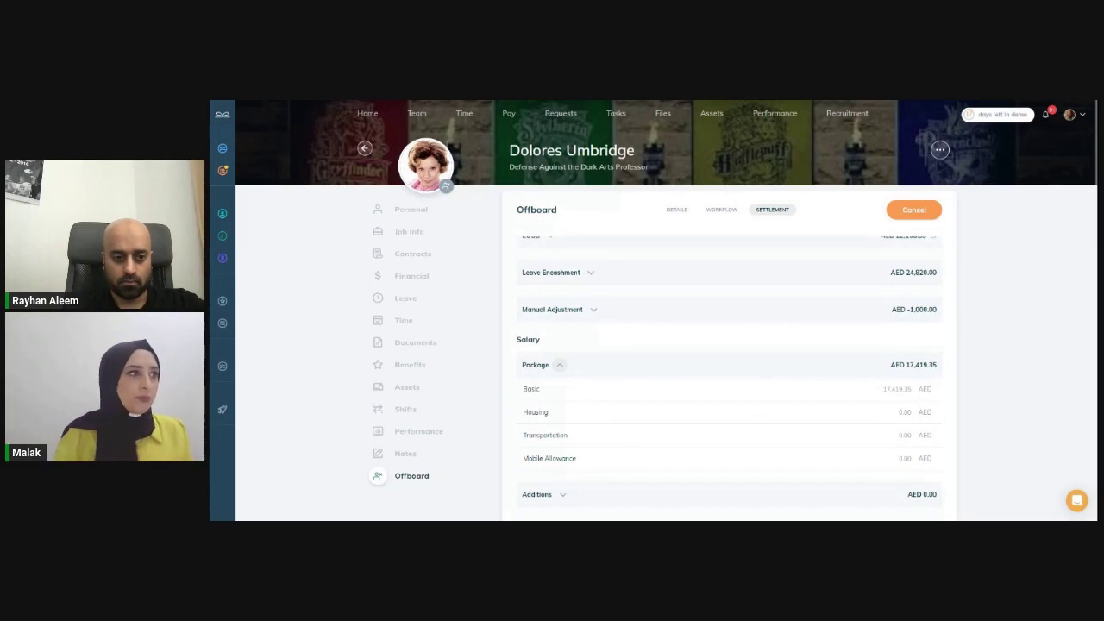
scroll(647, 369, up, 1)
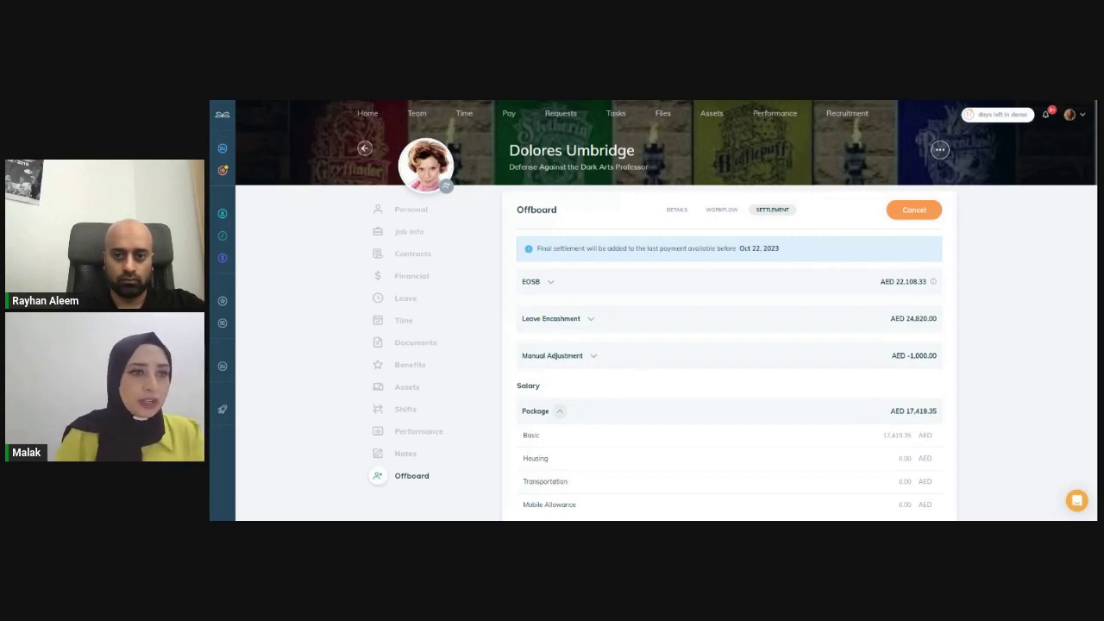
scroll(579, 290, down, 1)
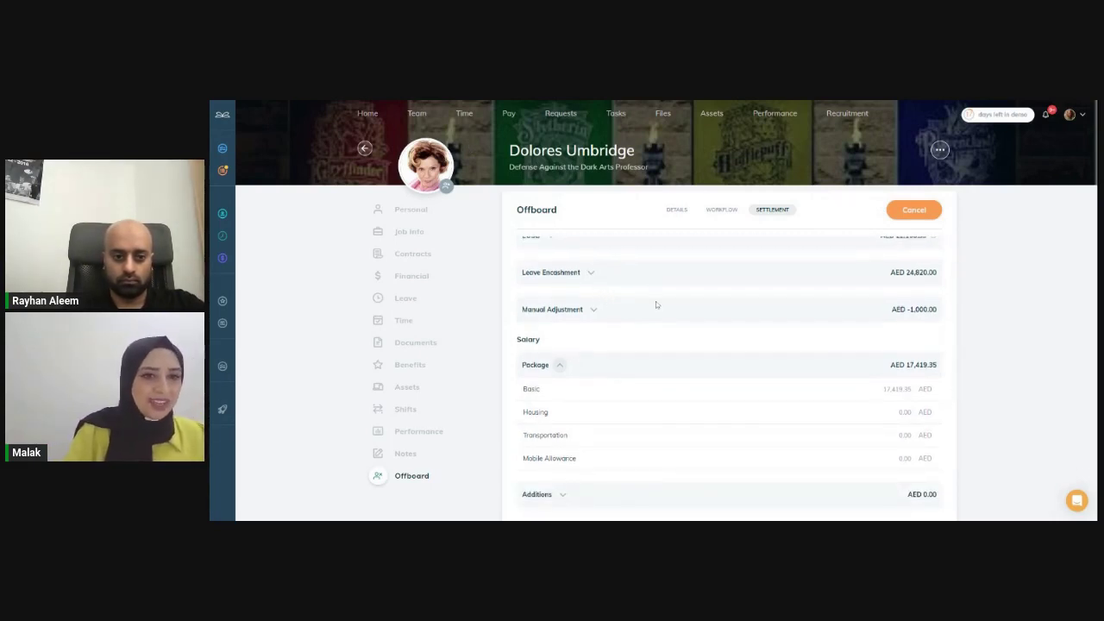
scroll(655, 304, up, 1)
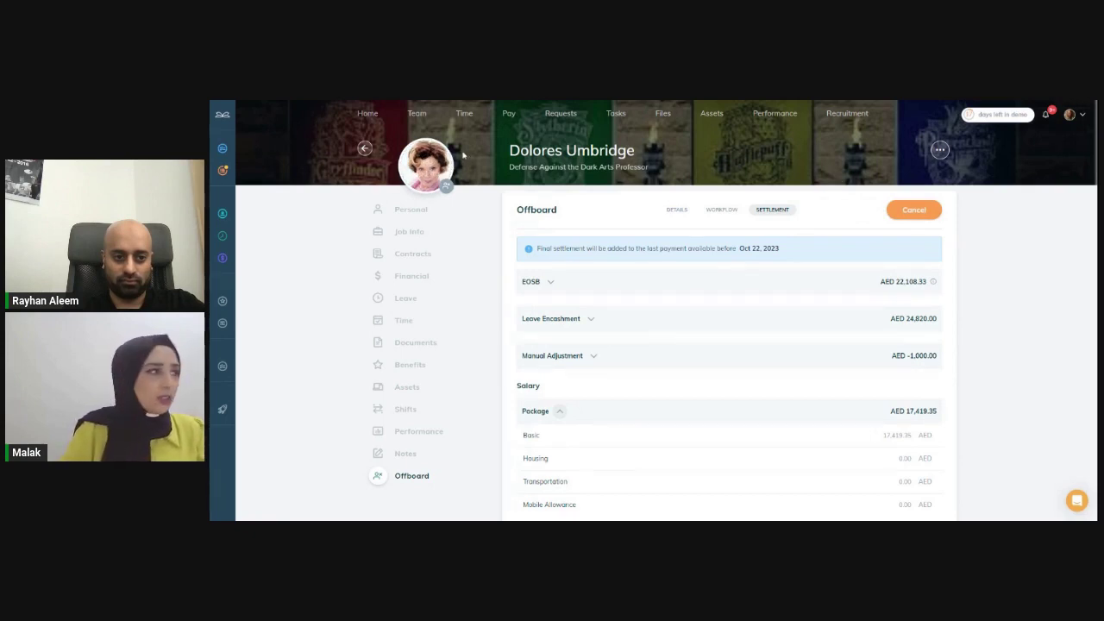
- Start the October 2023 payroll for Hogwarts School of Witchcraft and Wizardry and open it
click(508, 115)
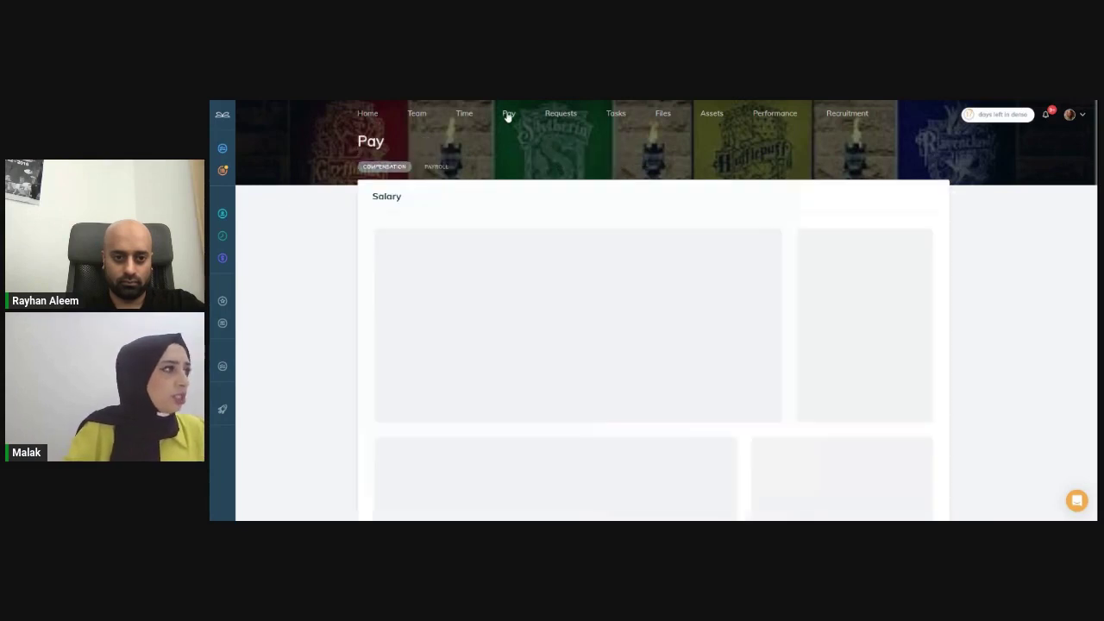
click(435, 167)
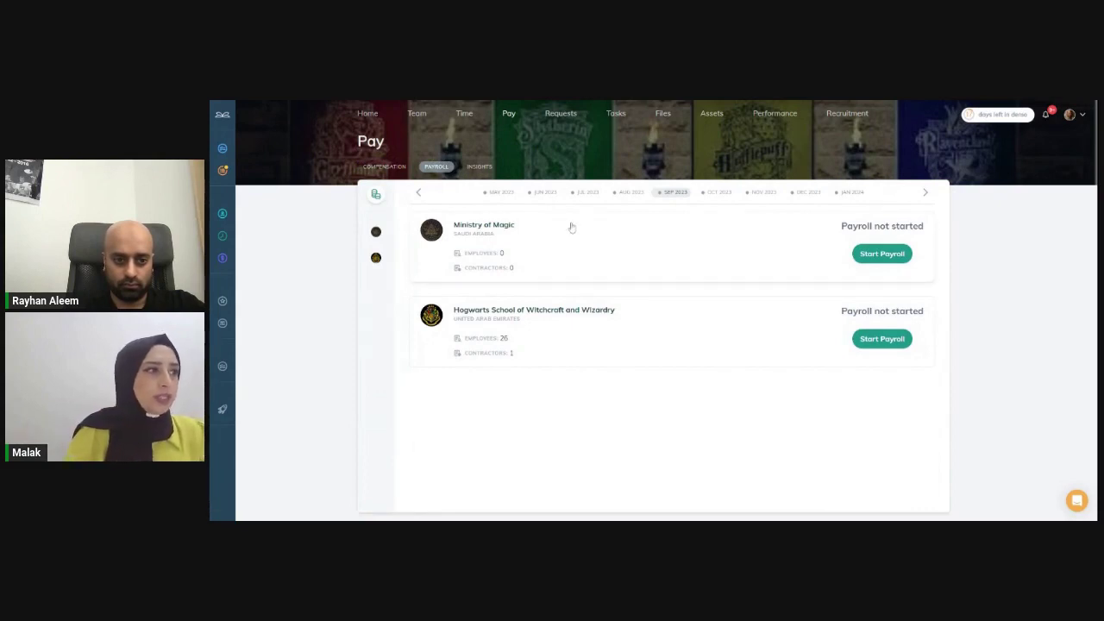
click(711, 197)
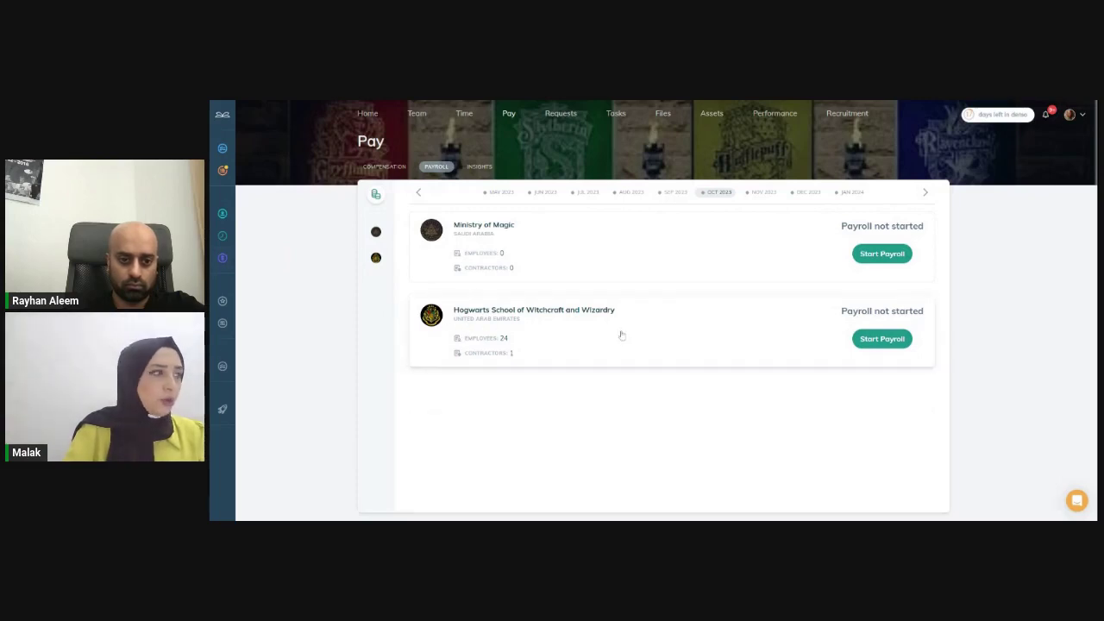
click(882, 339)
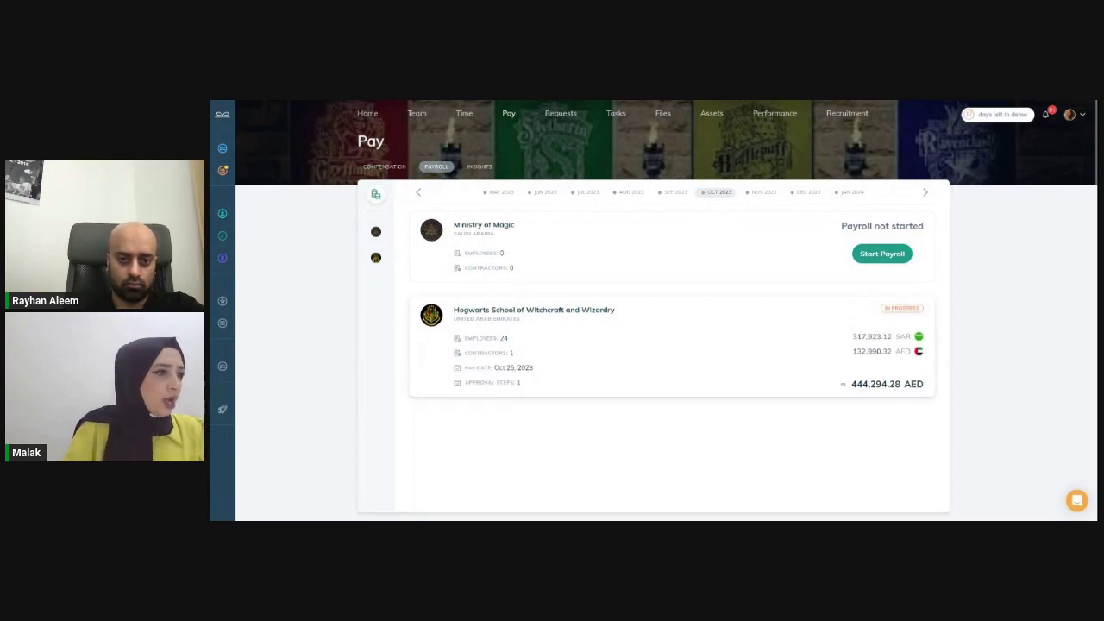
click(777, 367)
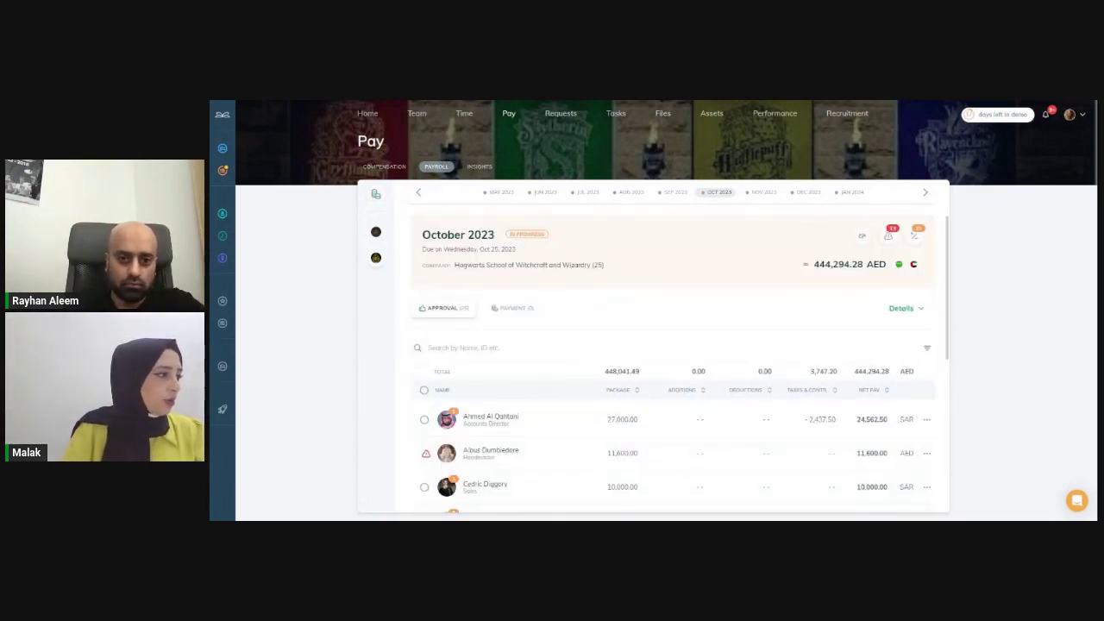
- Search the October 2023 payroll for the offboarded employee by surname, open the payslip and check the package's end date
text(umbr)
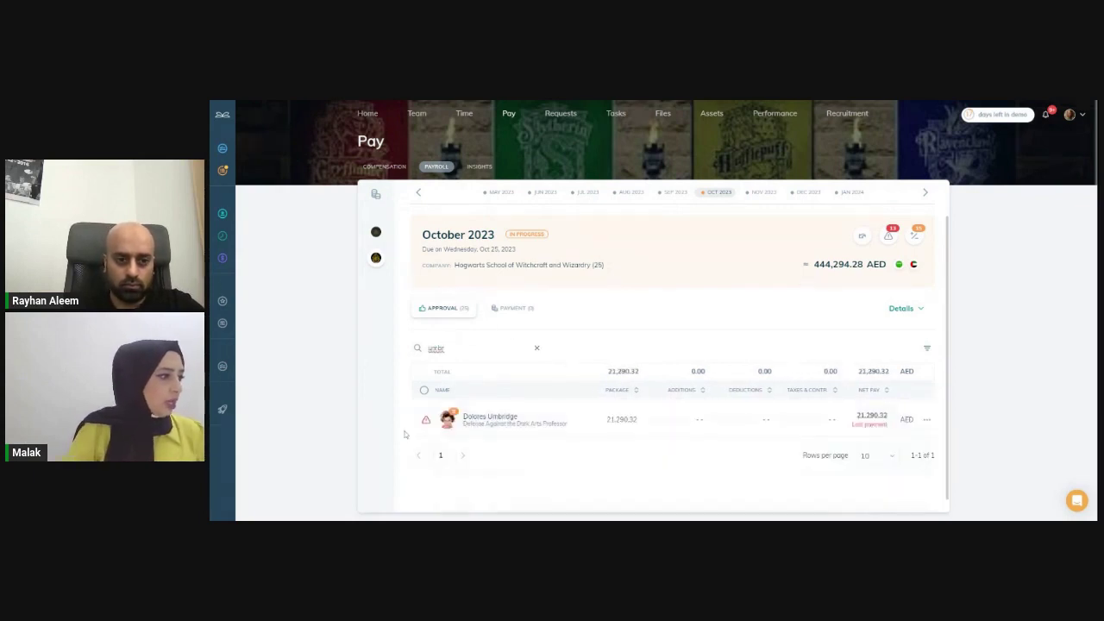
click(531, 420)
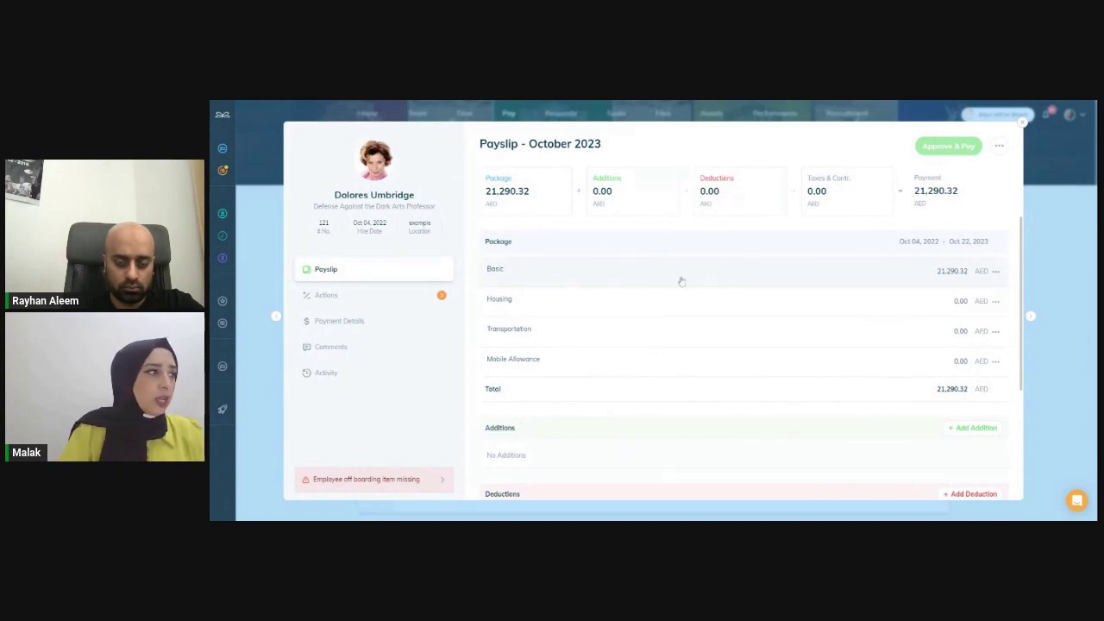
double_click(964, 241)
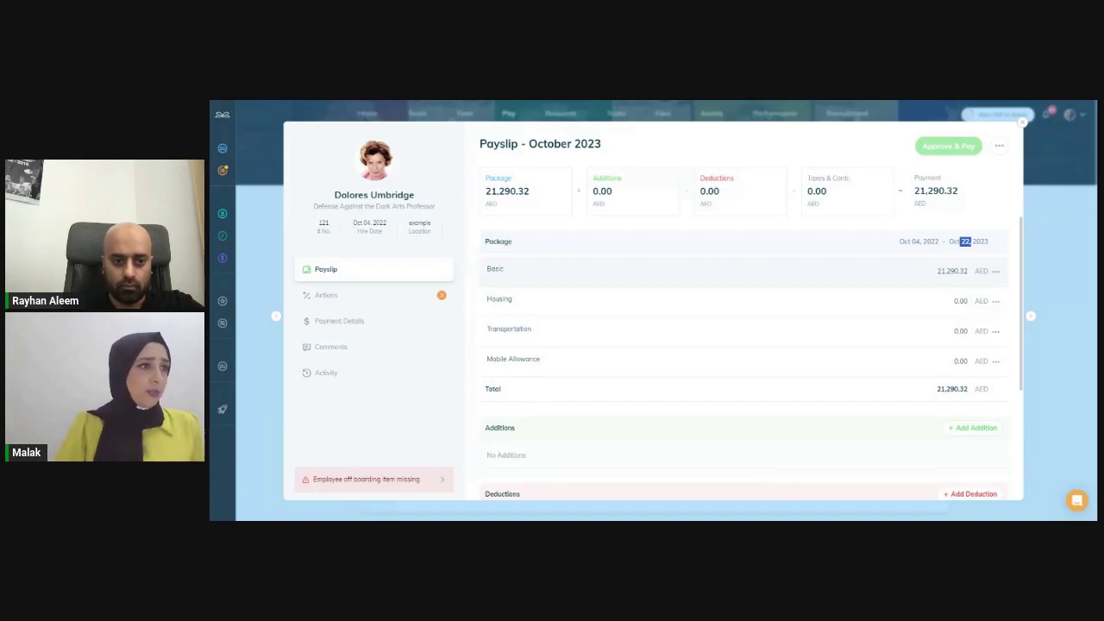
- Add the pending manual deduction, End of Service Benefits and Leave Encashment actions to the employee's October 2023 payslip together
scroll(954, 277, down, 5)
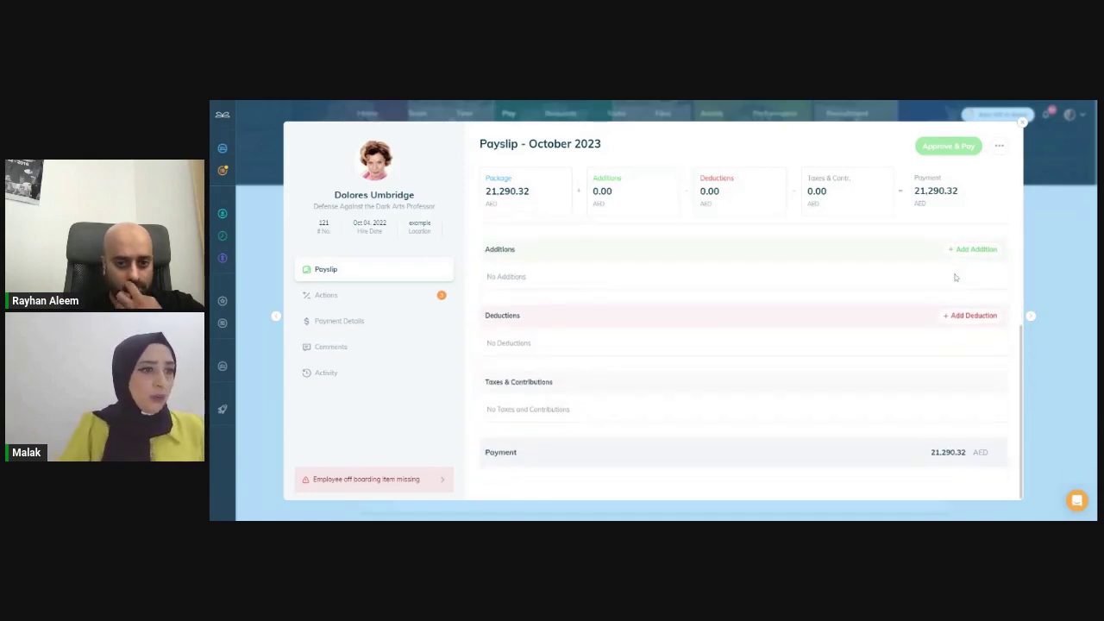
scroll(813, 357, up, 4)
scroll(803, 348, down, 2)
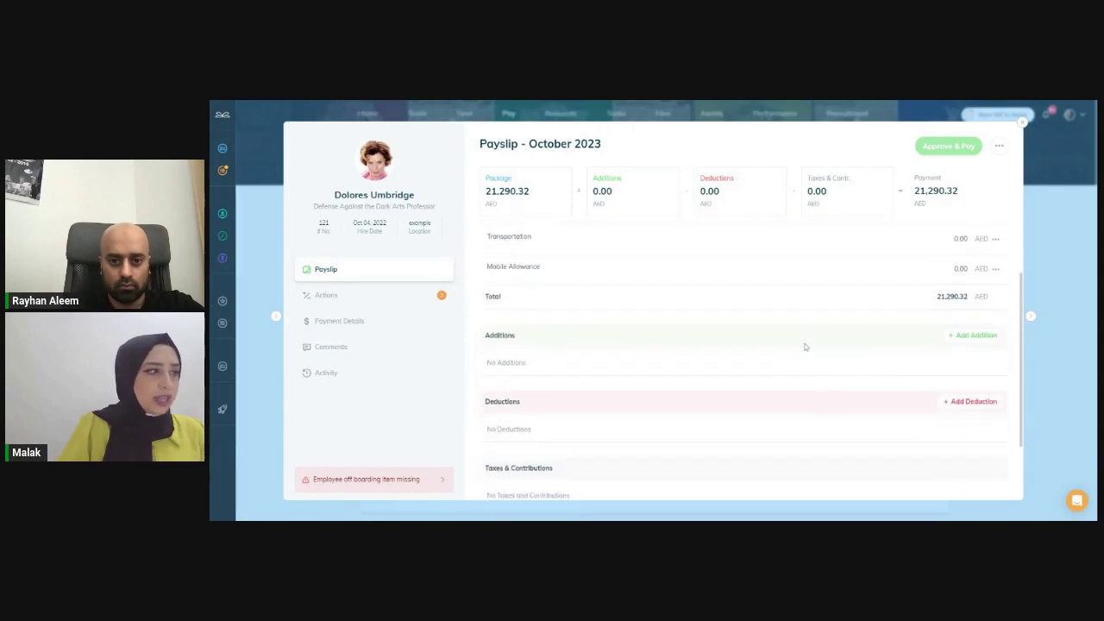
click(344, 298)
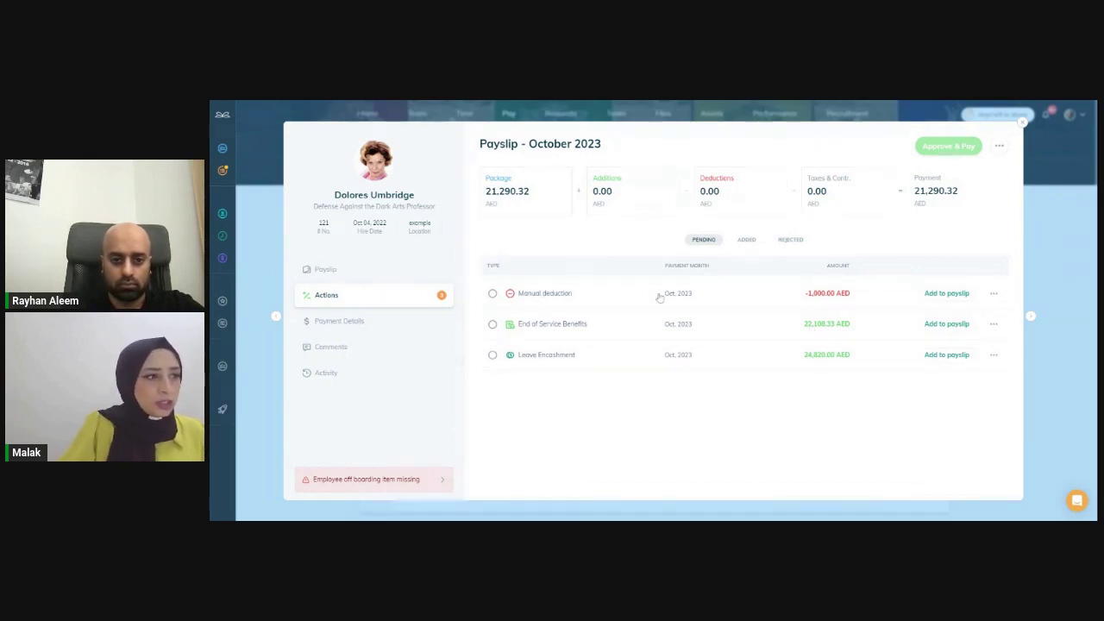
click(492, 294)
click(492, 324)
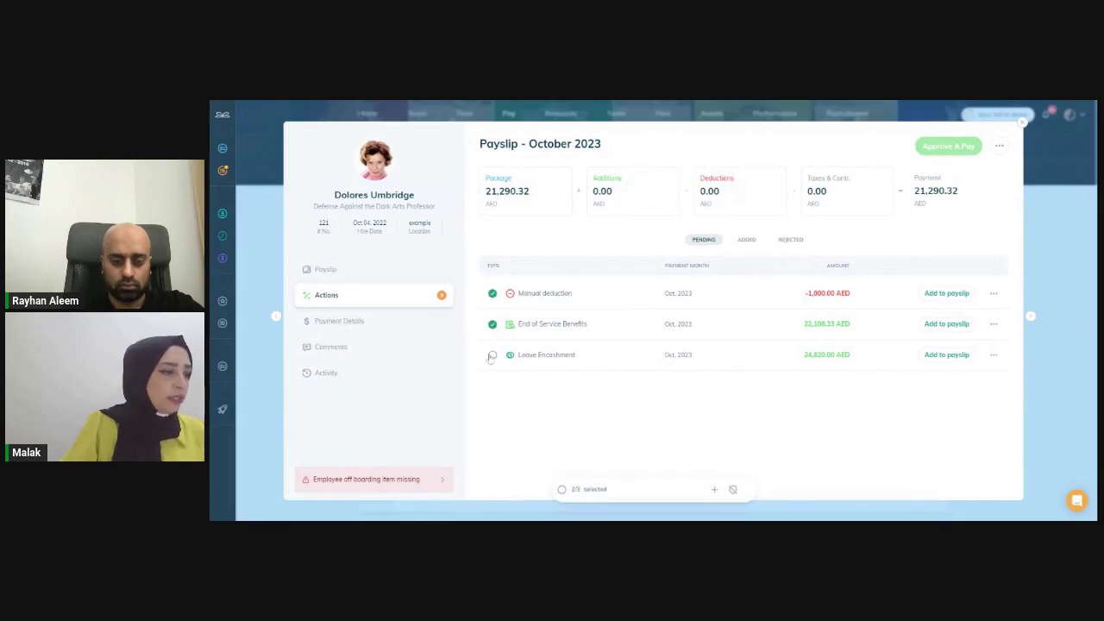
click(493, 354)
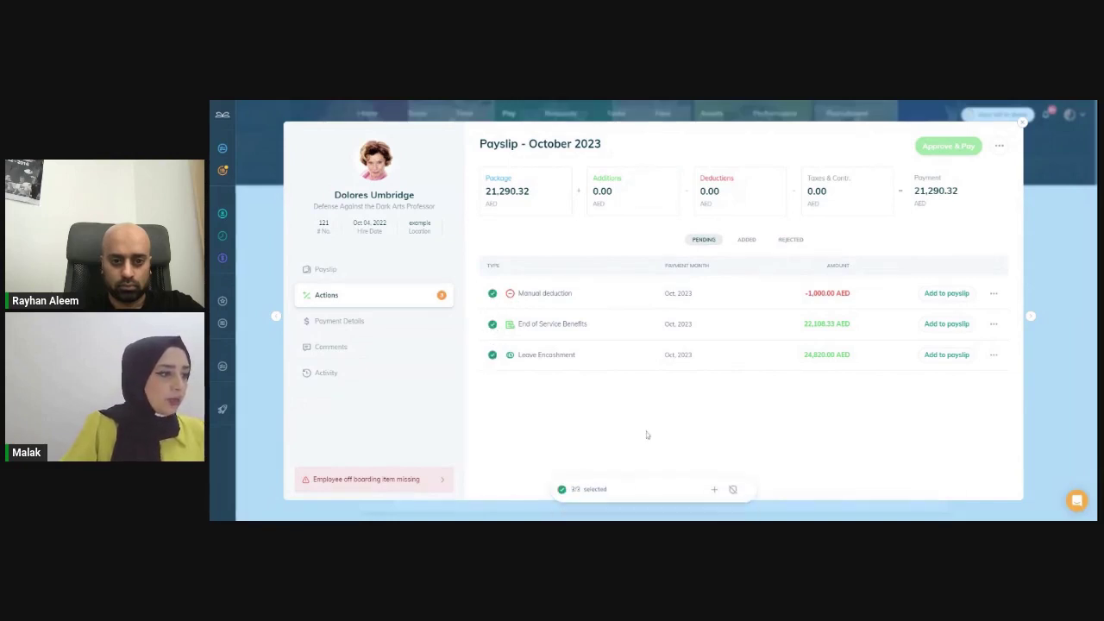
click(715, 490)
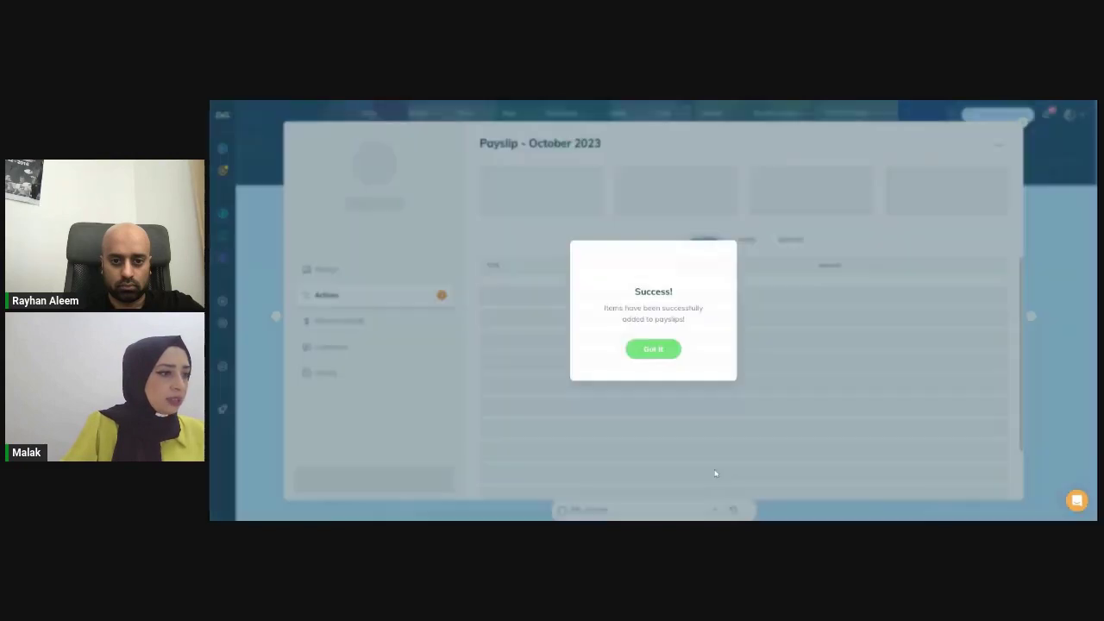
click(667, 376)
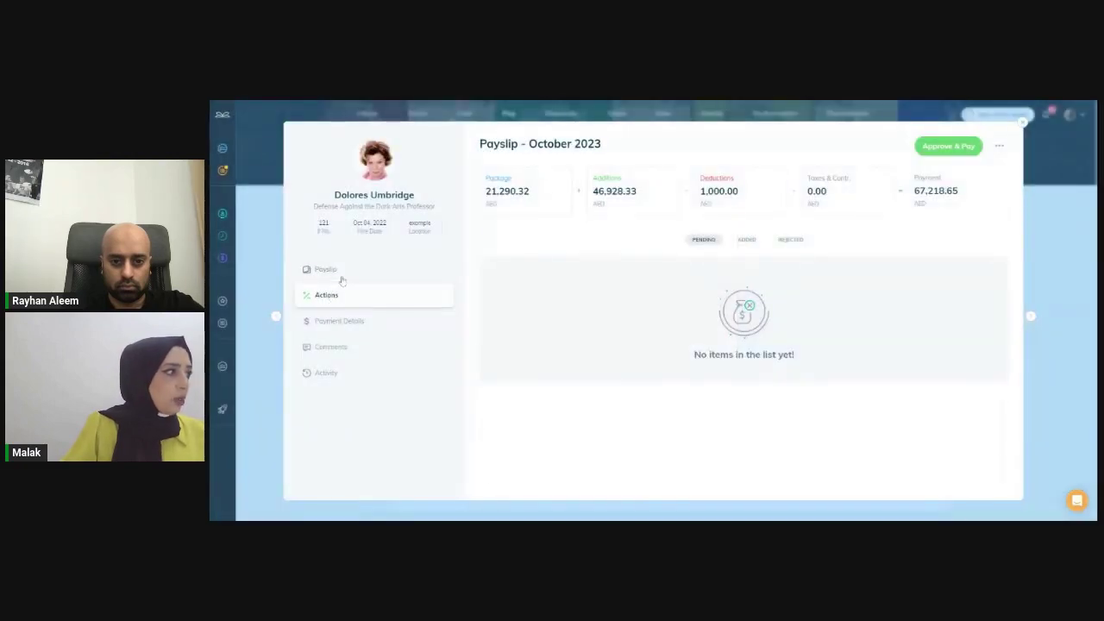
- Review the updated payslip from the package through the additions and deductions down to the final payment
click(340, 275)
scroll(686, 346, down, 1)
scroll(684, 345, up, 1)
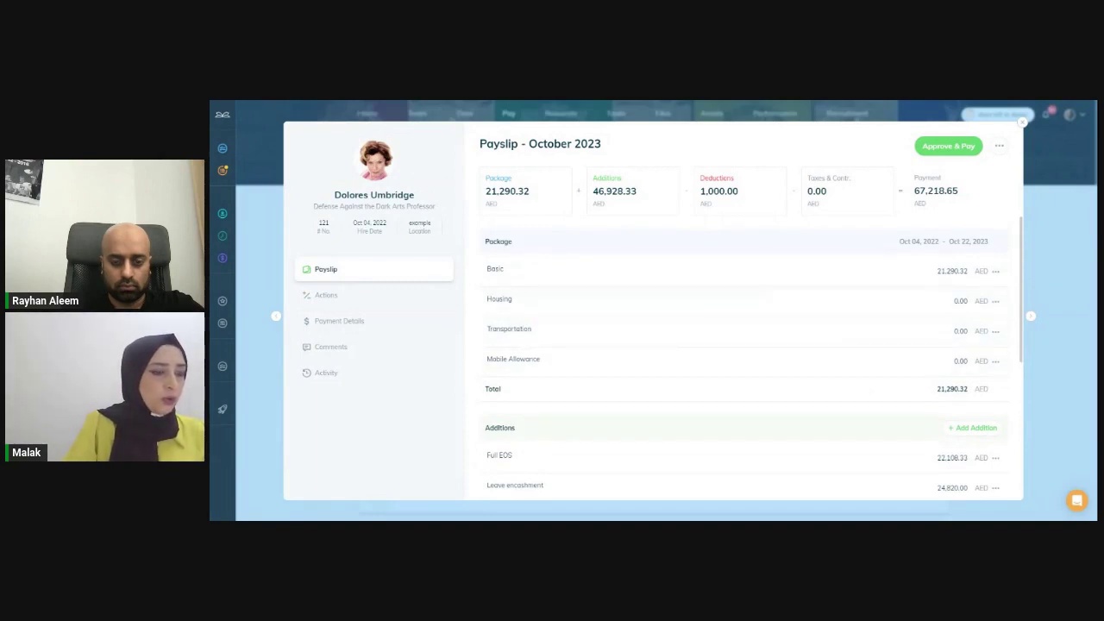
scroll(742, 345, down, 2)
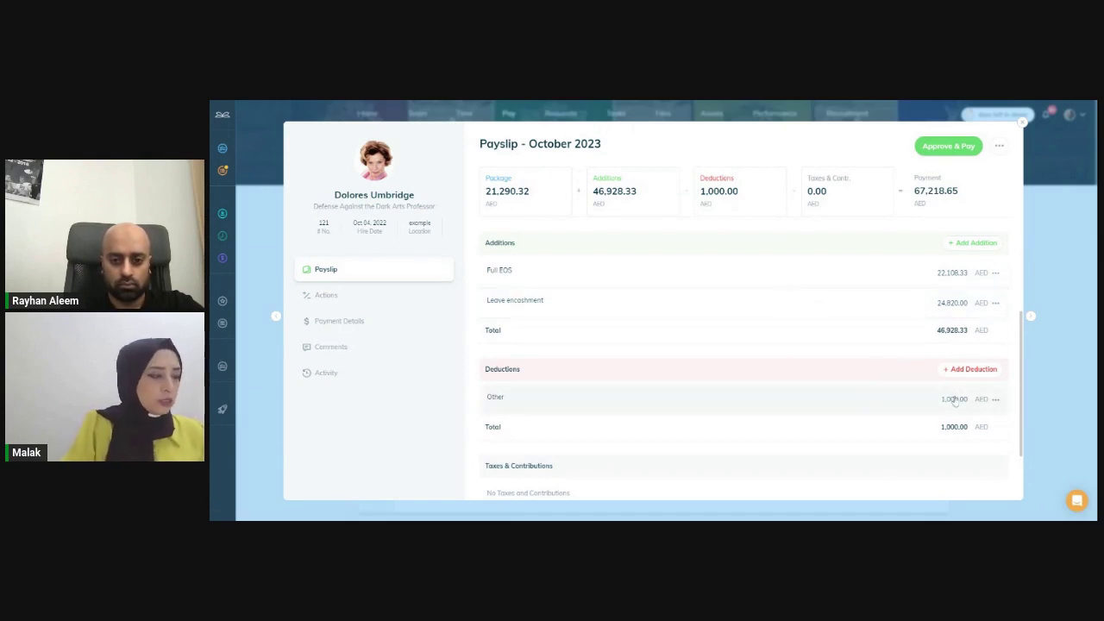
scroll(954, 401, down, 2)
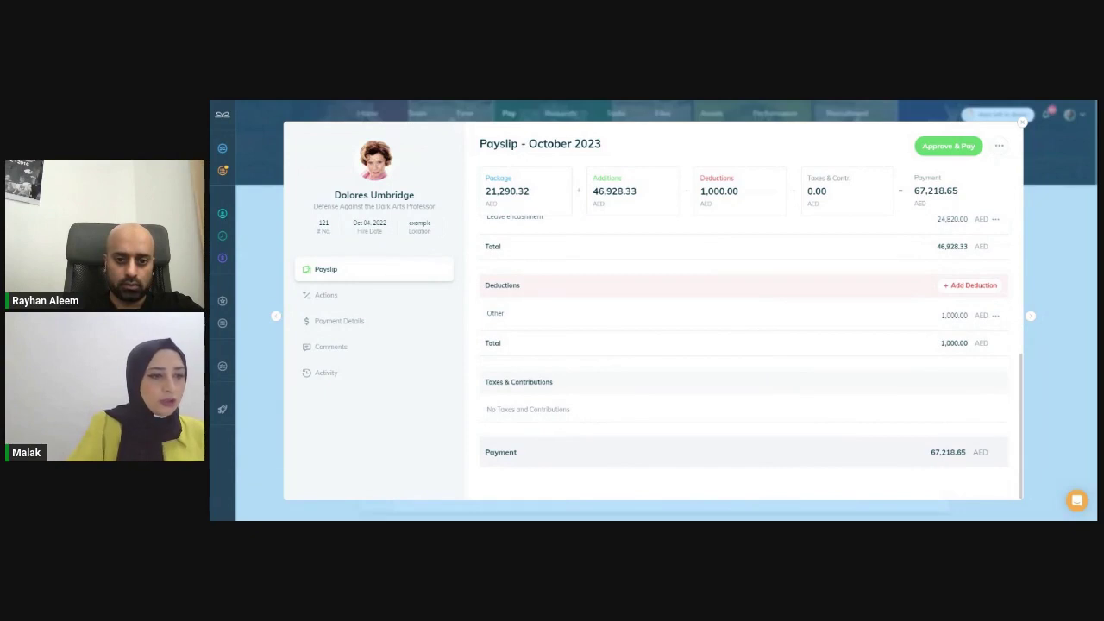
- Mark the Full EOS addition as paid and close the payslip
scroll(952, 442, up, 5)
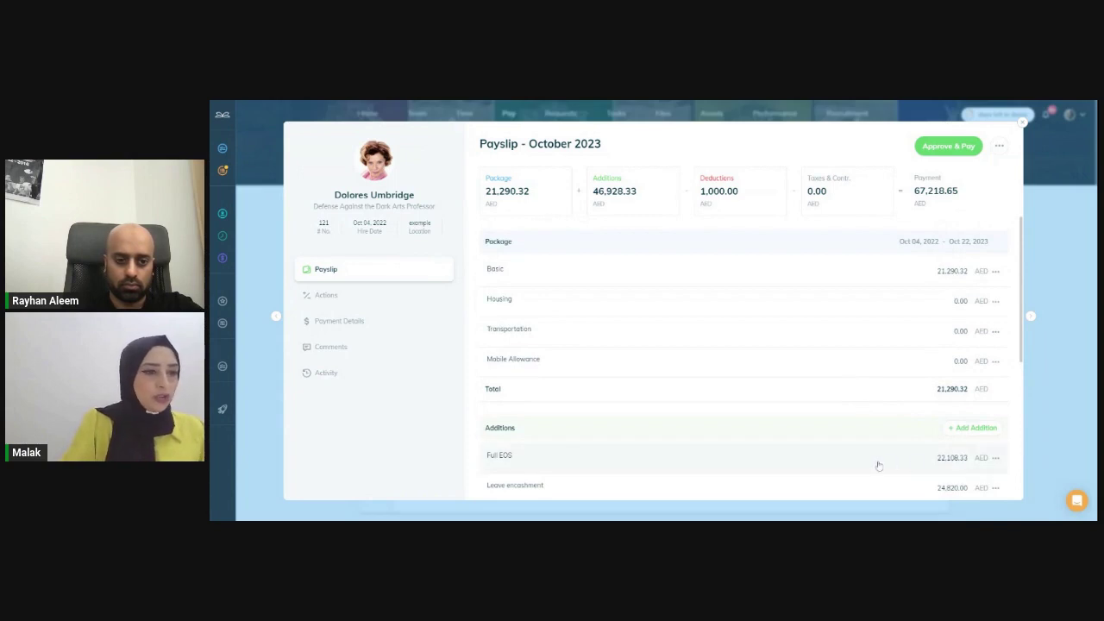
click(996, 458)
scroll(917, 461, down, 1)
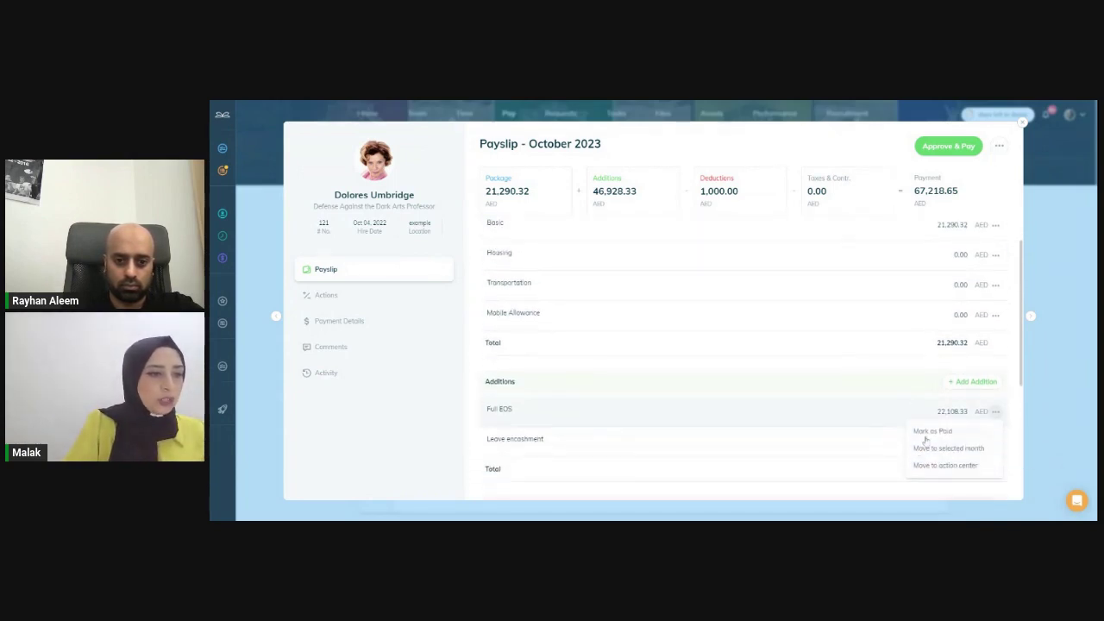
click(998, 445)
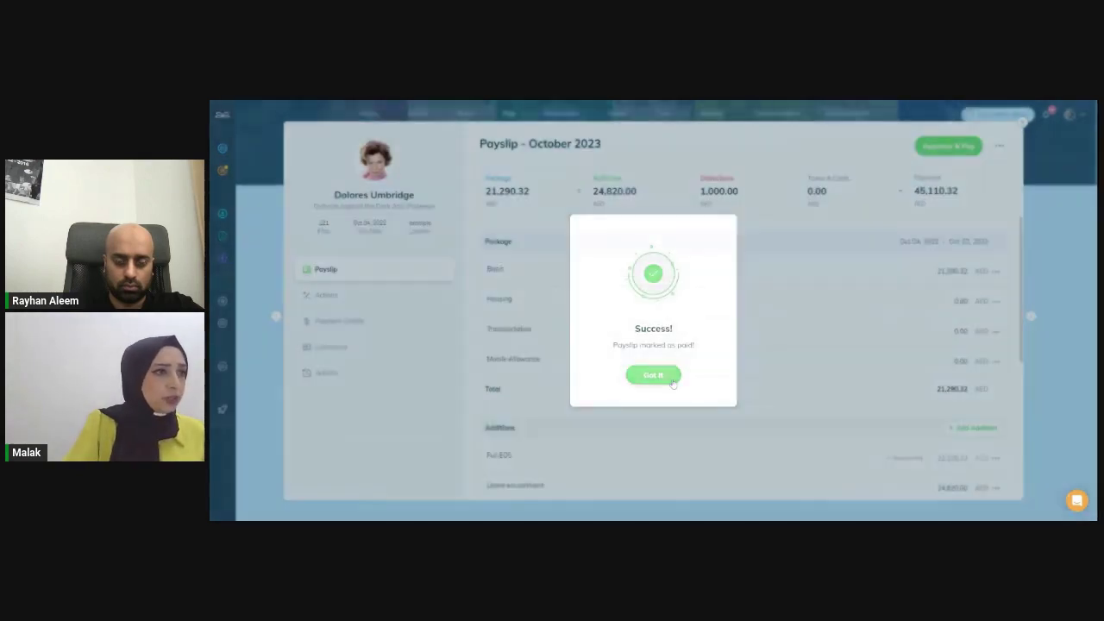
click(672, 381)
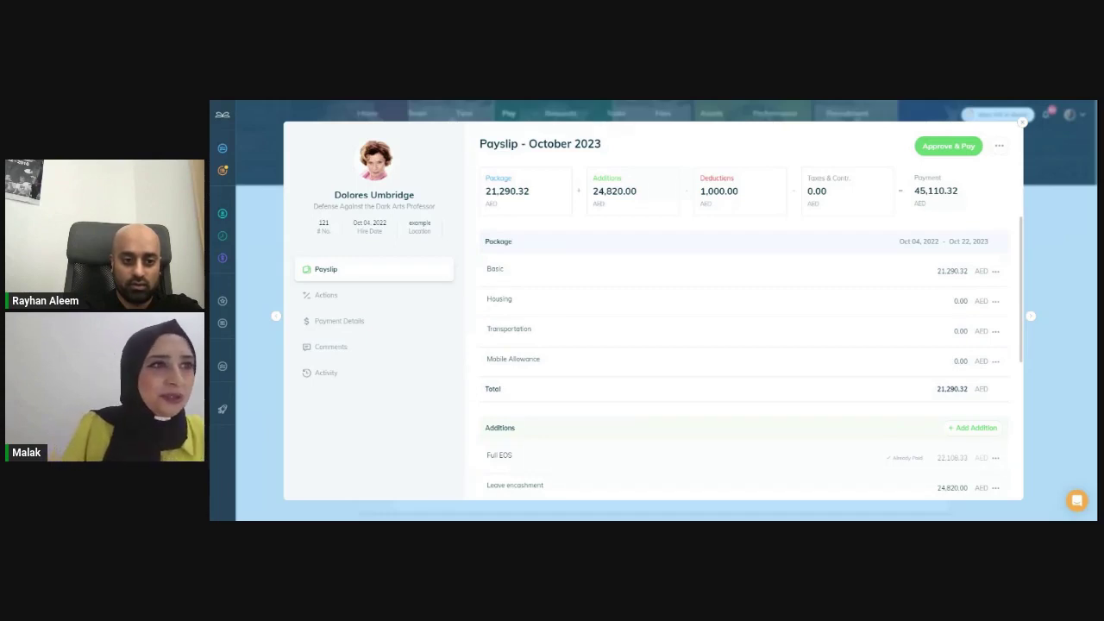
click(1022, 121)
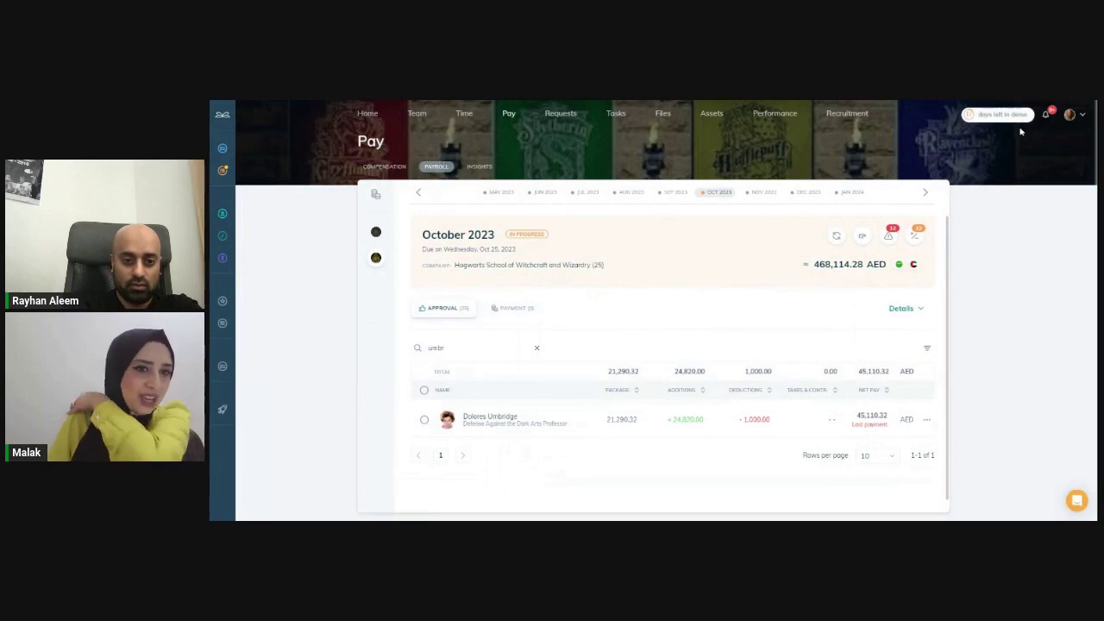